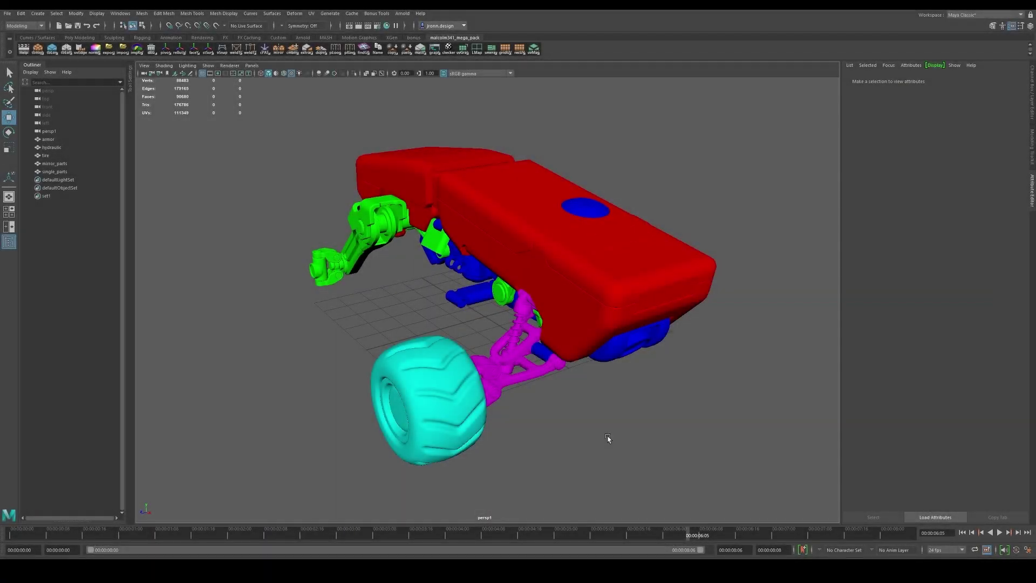
# Step: Examine the unassembled vehicle as a whole, then its armor, single_parts and mirror_parts meshes individually
pyautogui.keyDown('alt'); pyautogui.moveTo(608, 438); pyautogui.dragTo(241, 438); pyautogui.keyUp('alt')
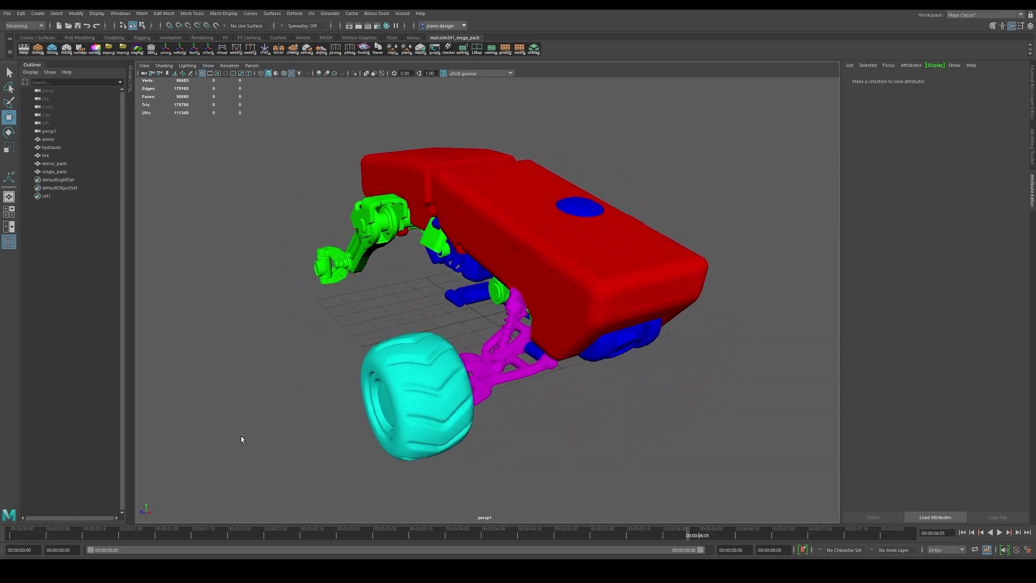
pyautogui.keyDown('alt'); pyautogui.moveTo(353, 445); pyautogui.dragTo(354, 440); pyautogui.keyUp('alt')
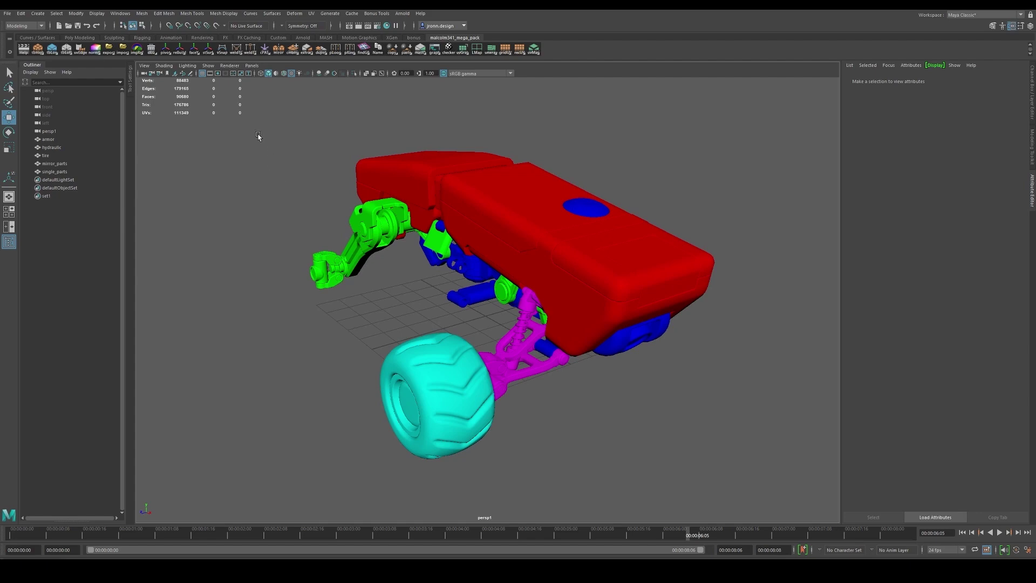
pyautogui.moveTo(259, 126); pyautogui.dragTo(762, 495)
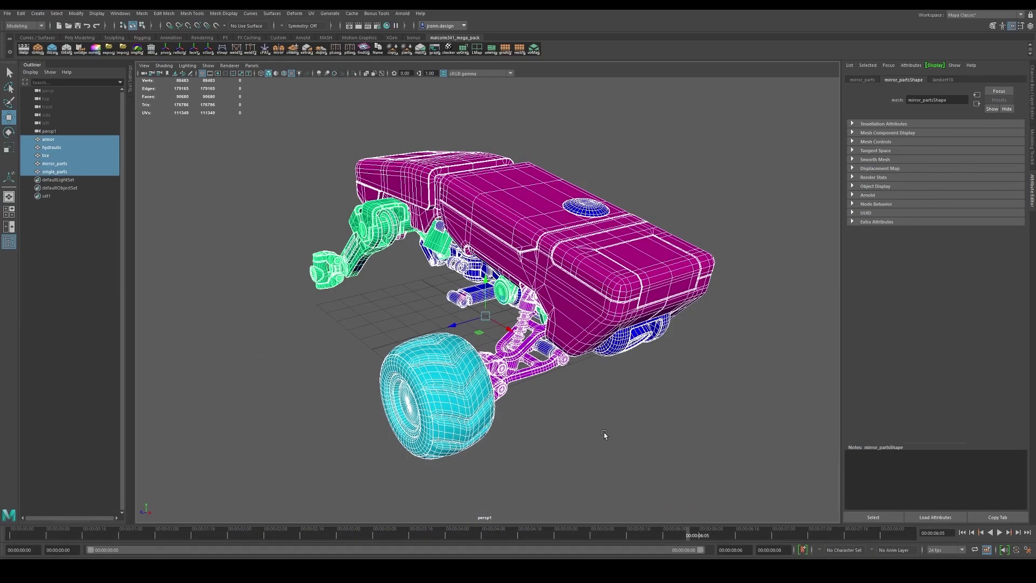
pyautogui.click(604, 434)
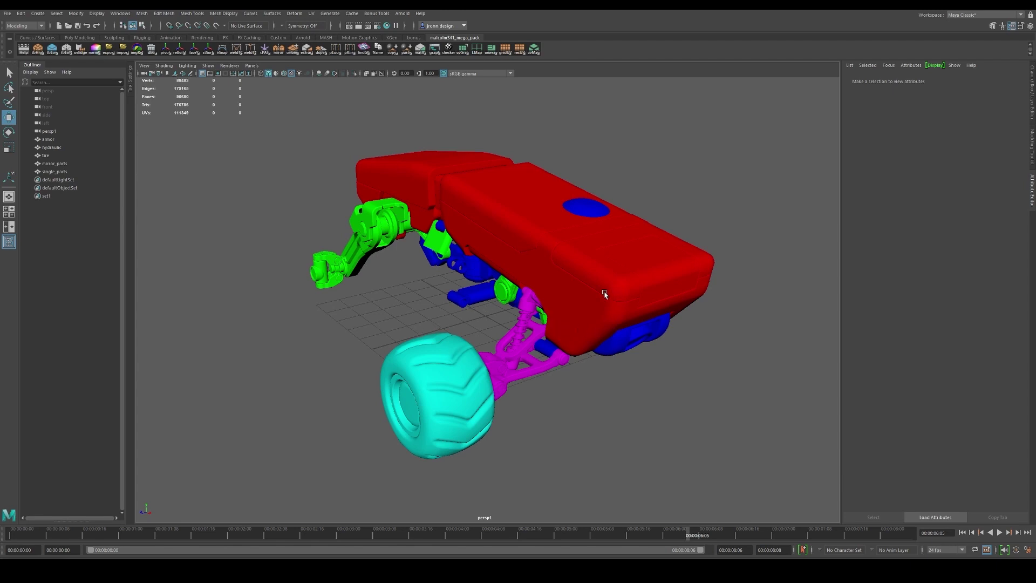
pyautogui.click(590, 298)
pyautogui.keyDown('alt'); pyautogui.moveTo(604, 268); pyautogui.dragTo(575, 282); pyautogui.keyUp('alt')
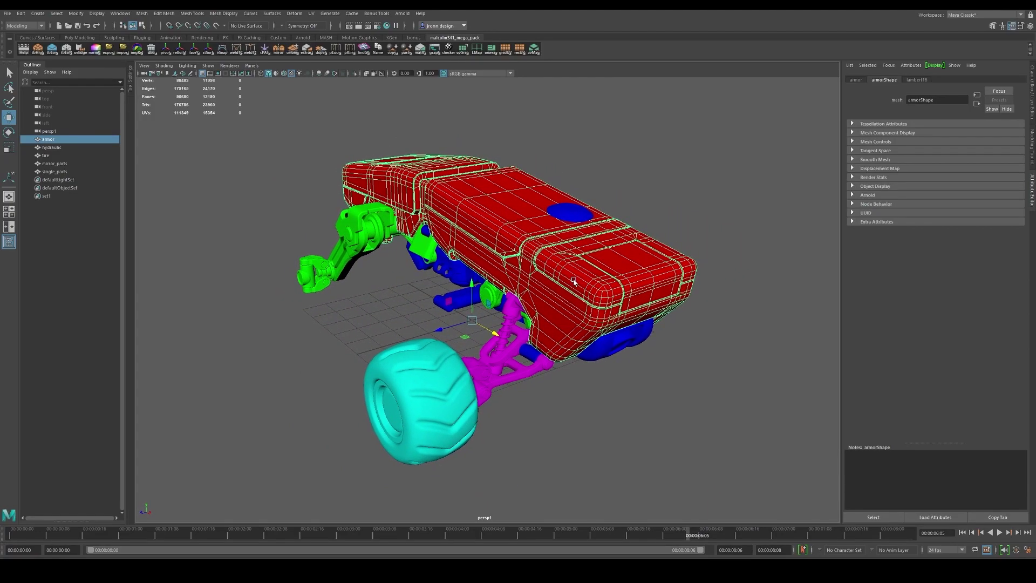
pyautogui.click(623, 344)
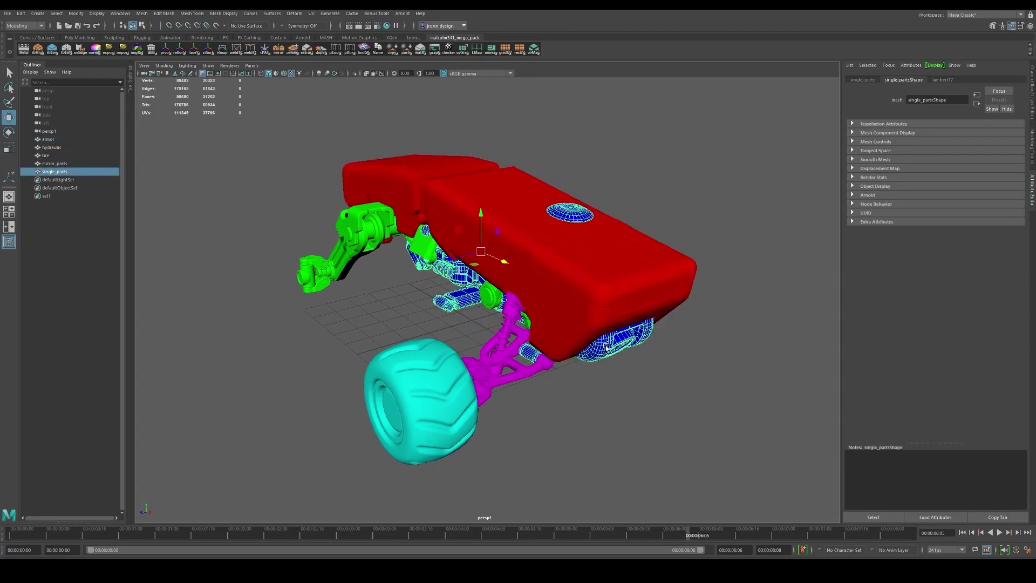
pyautogui.keyDown('alt'); pyautogui.moveTo(624, 344); pyautogui.dragTo(521, 340); pyautogui.keyUp('alt')
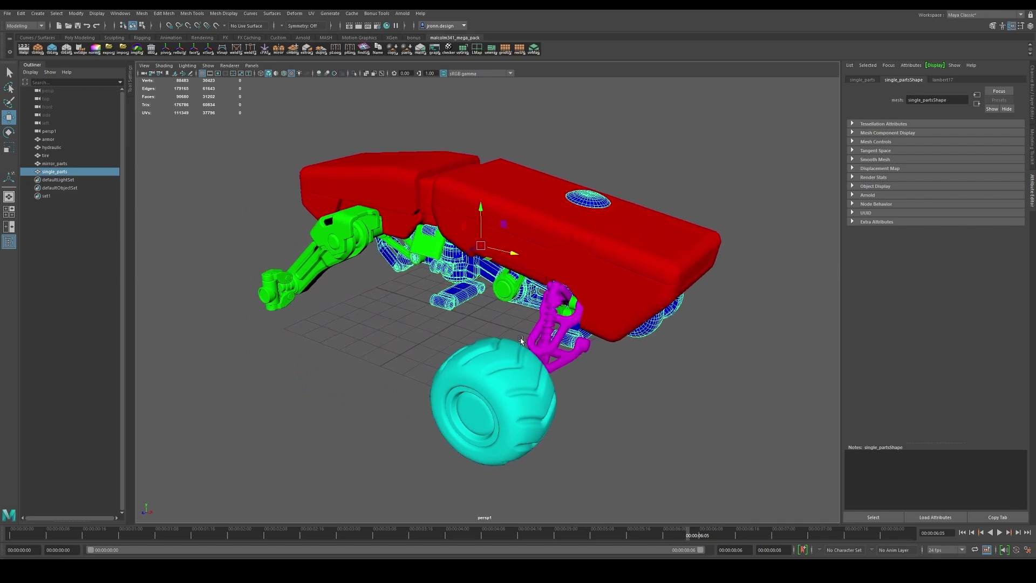
pyautogui.click(513, 283)
pyautogui.keyDown('alt'); pyautogui.moveTo(512, 283); pyautogui.dragTo(441, 311); pyautogui.keyUp('alt')
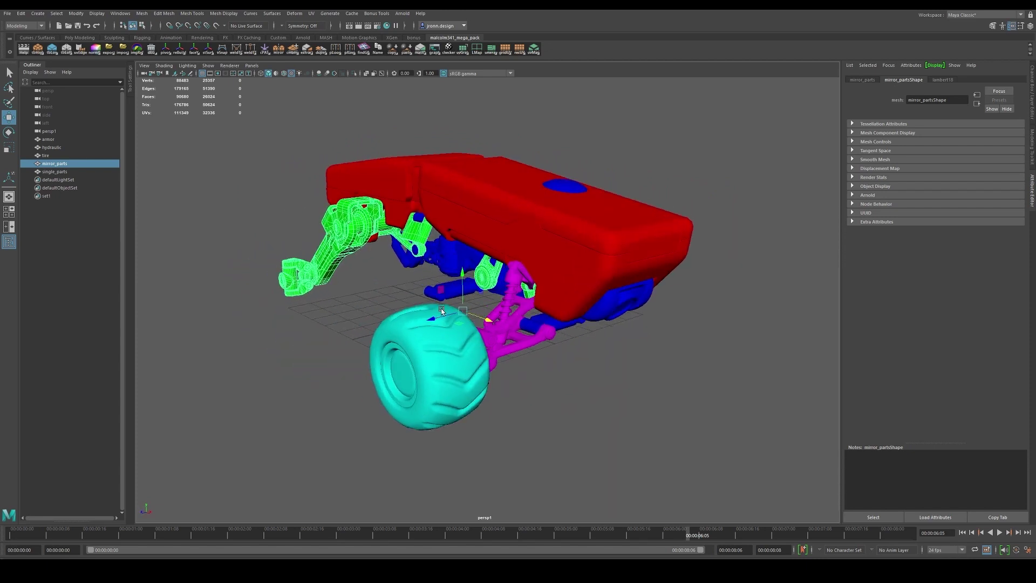
# Step: Duplicate the hydraulic suspension arm and move the copy along the body to the middle wheel mount
pyautogui.click(514, 321)
pyautogui.keyDown('alt'); pyautogui.moveTo(513, 327); pyautogui.dragTo(575, 374); pyautogui.keyUp('alt')
pyautogui.hotkey('ctrl', 'd')
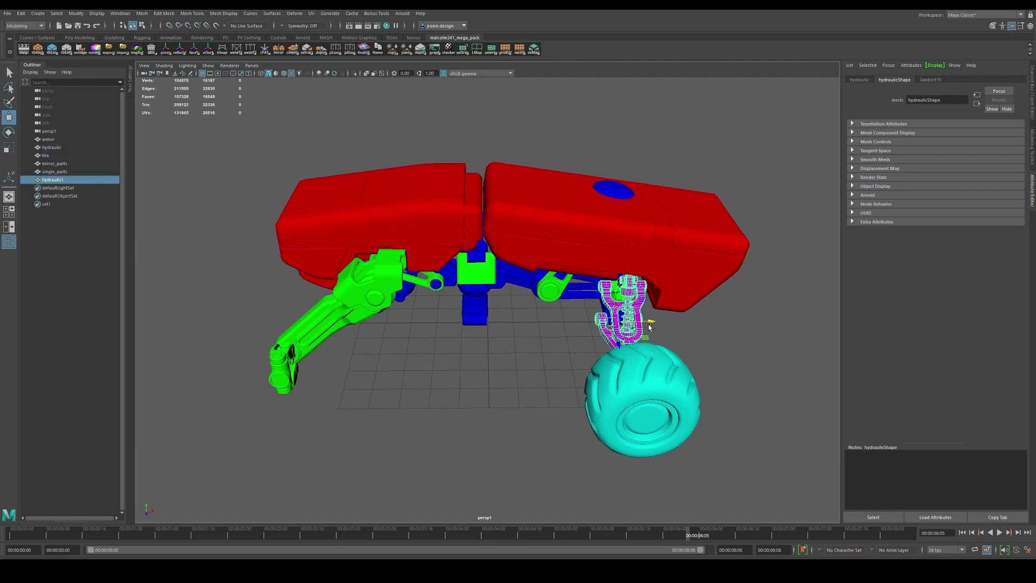
pyautogui.moveTo(651, 322); pyautogui.dragTo(572, 394)
pyautogui.press('f')
pyautogui.scroll(-5, 612, 416)
# Step: Duplicate the tire twice, placing one copy on the middle suspension arm and the other at the end of the green arm
pyautogui.click(613, 415)
pyautogui.hotkey('ctrl', 'd')
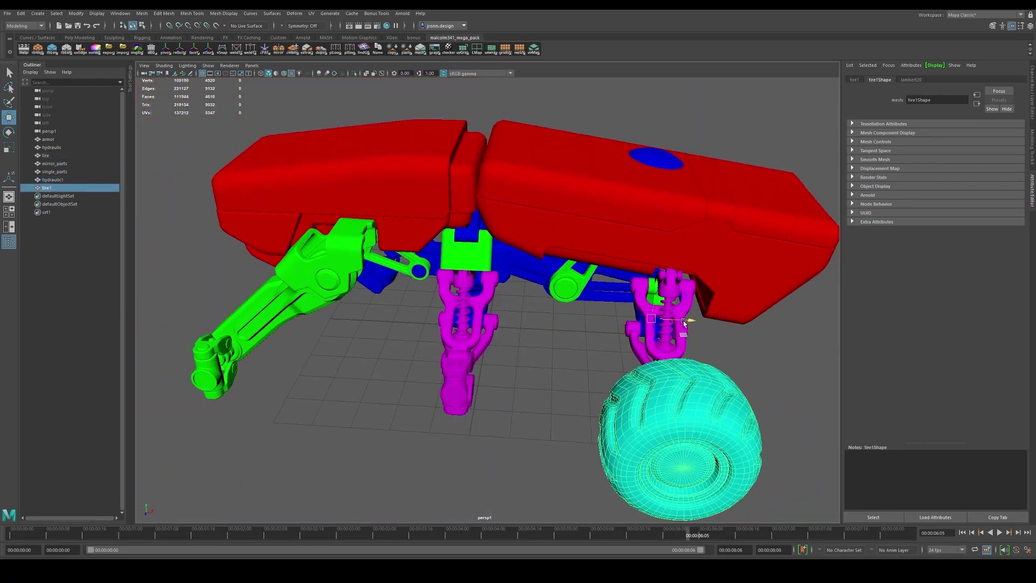
pyautogui.moveTo(680, 440); pyautogui.dragTo(492, 475)
pyautogui.scroll(5, 492, 474)
pyautogui.hotkey('ctrl', 'd')
pyautogui.moveTo(543, 87); pyautogui.dragTo(499, 177)
pyautogui.scroll(3, 500, 177)
pyautogui.moveTo(499, 177); pyautogui.dragTo(483, 178, button='middle')
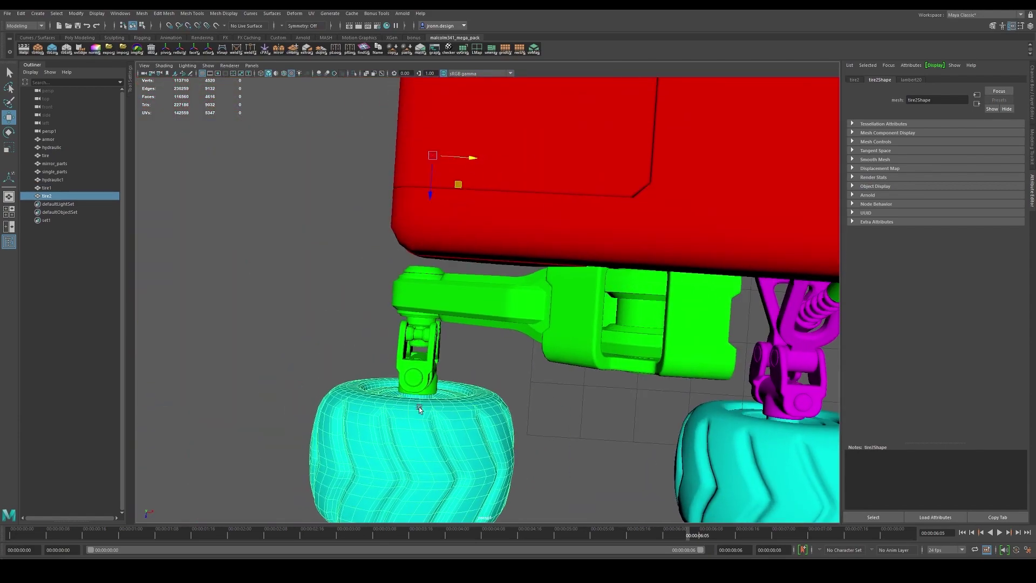
# Step: Duplicate the three tires, both suspension arms and the mirror_parts mesh onto the opposite side of the vehicle with Duplicate Special
pyautogui.scroll(-5, 468, 376)
pyautogui.click(468, 376)
pyautogui.keyDown('alt'); pyautogui.moveTo(468, 376); pyautogui.dragTo(412, 241); pyautogui.keyUp('alt')
pyautogui.moveTo(407, 286); pyautogui.dragTo(492, 483)
pyautogui.keyDown('alt'); pyautogui.moveTo(492, 483); pyautogui.dragTo(599, 332); pyautogui.keyUp('alt')
pyautogui.hotkey('ctrl', 'shift', 'd')
pyautogui.click(584, 419)
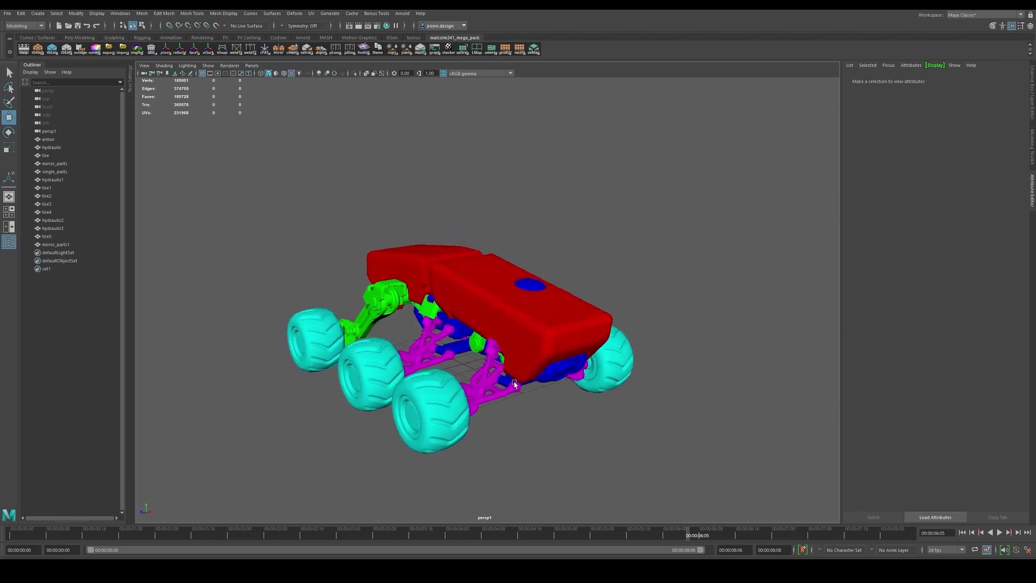
# Step: Inspect the original suspension arm and its middle copy up close
pyautogui.click(492, 367)
pyautogui.press('f')
pyautogui.keyDown('alt'); pyautogui.moveTo(482, 363); pyautogui.dragTo(487, 165); pyautogui.keyUp('alt')
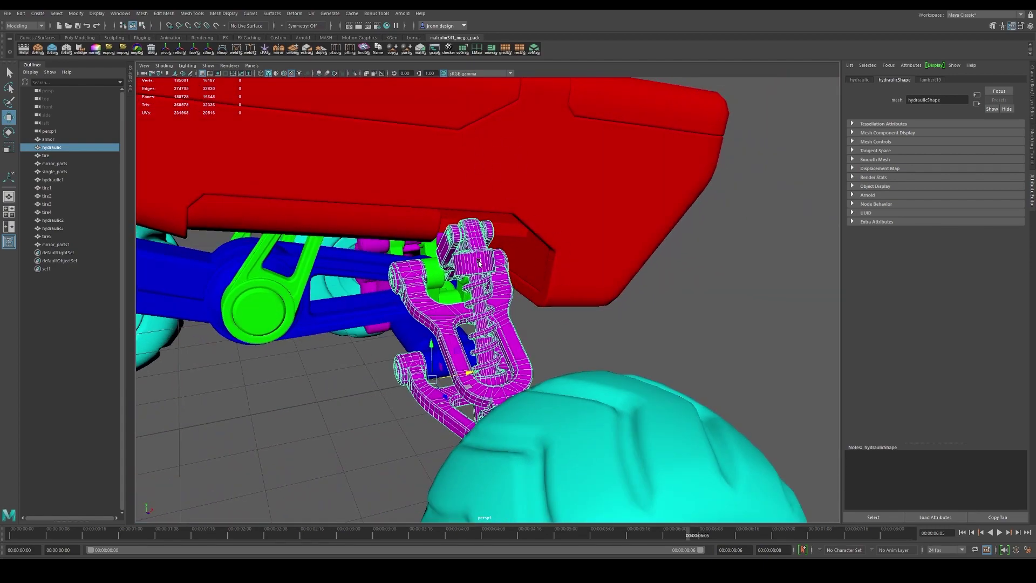
pyautogui.moveTo(480, 263)
pyautogui.keyDown('alt'); pyautogui.mouseDown()
pyautogui.moveTo(354, 266)
pyautogui.moveTo(468, 277)
pyautogui.moveTo(483, 262)
pyautogui.mouseUp(); pyautogui.keyUp('alt')
pyautogui.click(355, 266)
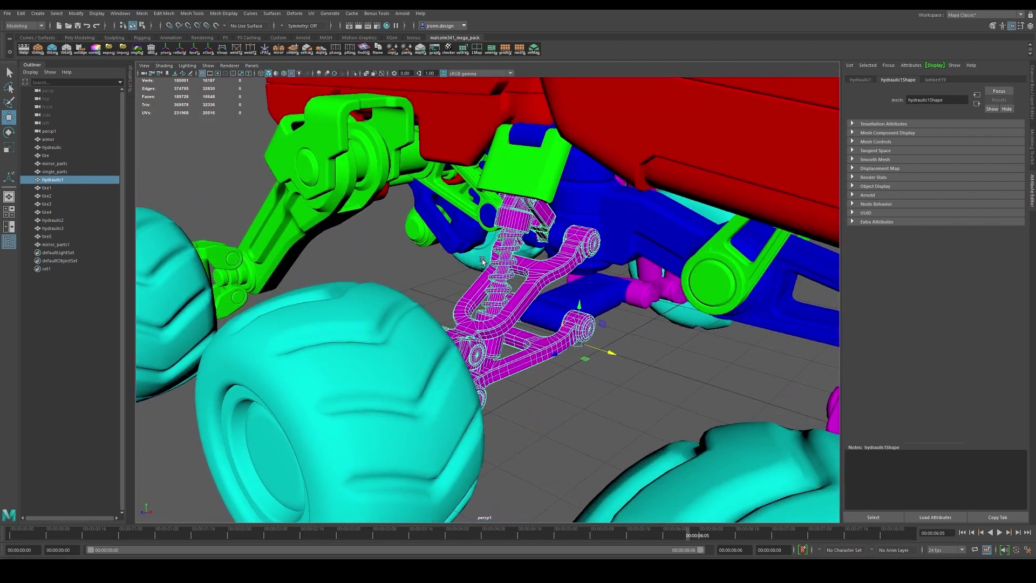
pyautogui.keyDown('alt'); pyautogui.moveTo(522, 186); pyautogui.dragTo(466, 273); pyautogui.keyUp('alt')
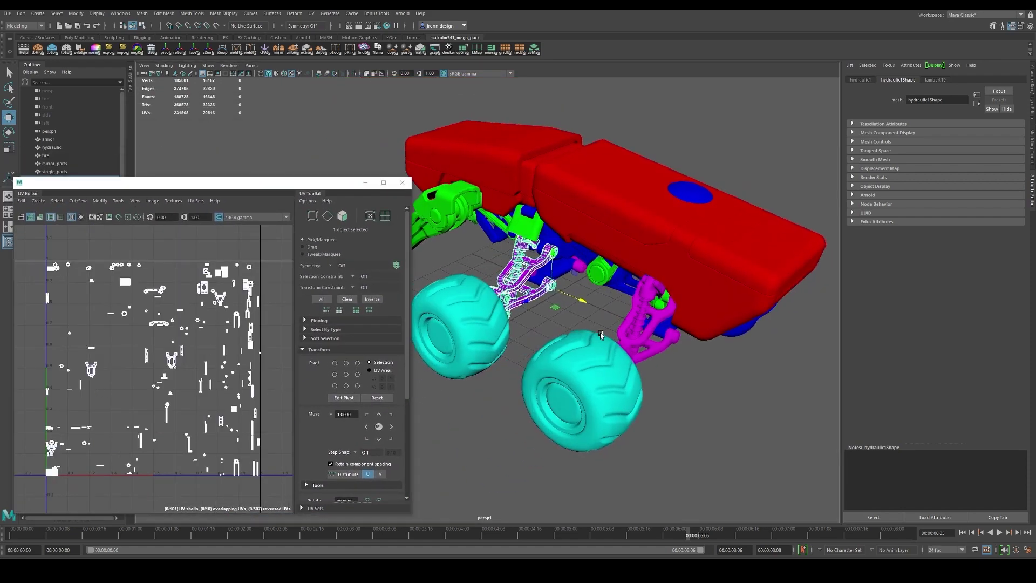
# Step: Shift the UVs of the repeated tires, suspension arms and mirrored parts along U outside the 0–1 tile, leaving out one middle tire and arm
pyautogui.click(617, 353)
pyautogui.keyDown('shift'); pyautogui.click(596, 368); pyautogui.keyUp('shift')
pyautogui.keyDown('alt'); pyautogui.moveTo(596, 368); pyautogui.dragTo(627, 294); pyautogui.keyUp('alt')
pyautogui.keyDown('shift'); pyautogui.click(745, 399); pyautogui.keyUp('shift')
pyautogui.keyDown('shift'); pyautogui.click(718, 319); pyautogui.keyUp('shift')
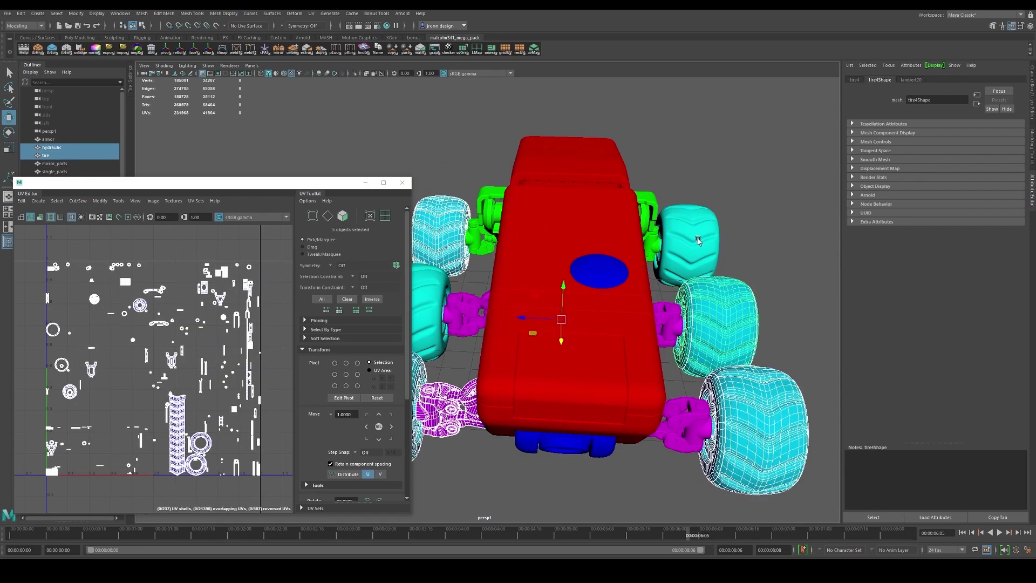
pyautogui.keyDown('shift'); pyautogui.click(669, 318); pyautogui.keyUp('shift')
pyautogui.keyDown('shift'); pyautogui.click(685, 237); pyautogui.keyUp('shift')
pyautogui.keyDown('shift'); pyautogui.click(680, 426); pyautogui.keyUp('shift')
pyautogui.keyDown('alt'); pyautogui.moveTo(680, 426); pyautogui.dragTo(539, 322); pyautogui.keyUp('alt')
pyautogui.keyDown('alt'); pyautogui.moveTo(703, 308); pyautogui.dragTo(294, 266); pyautogui.keyUp('alt')
pyautogui.moveTo(38, 262); pyautogui.dragTo(57, 274, button='right')
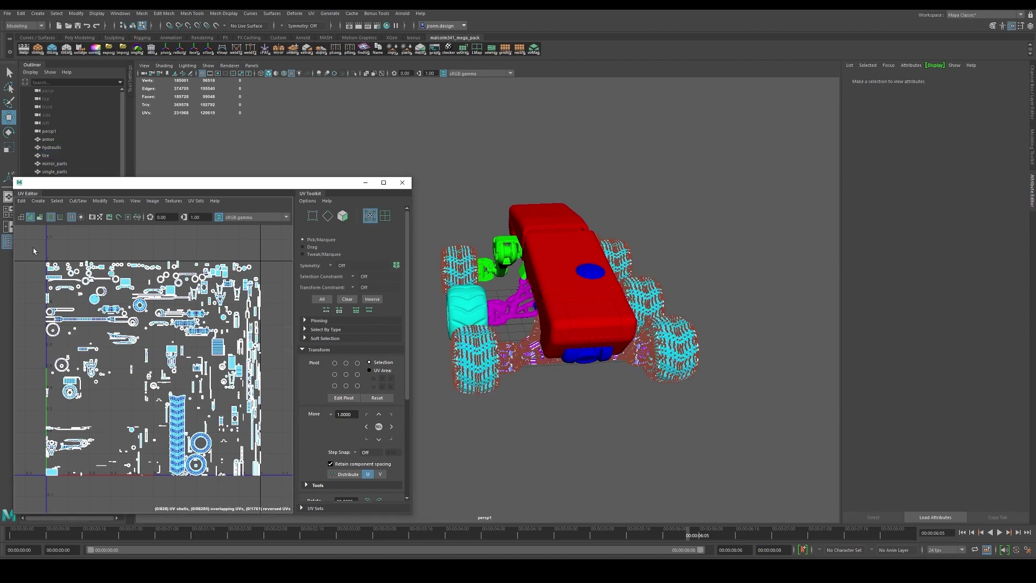
pyautogui.moveTo(29, 246); pyautogui.dragTo(277, 487)
pyautogui.scroll(-3, 244, 399)
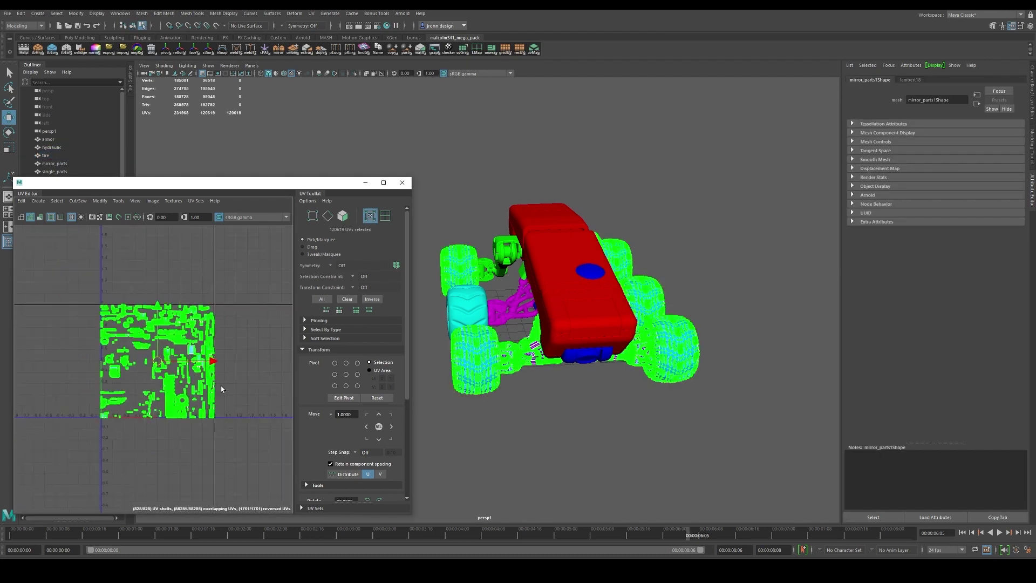
pyautogui.keyDown('alt'); pyautogui.moveTo(244, 399); pyautogui.dragTo(203, 395, button='middle'); pyautogui.keyUp('alt')
pyautogui.keyDown('alt'); pyautogui.moveTo(22, 378); pyautogui.dragTo(92, 372, button='middle'); pyautogui.keyUp('alt')
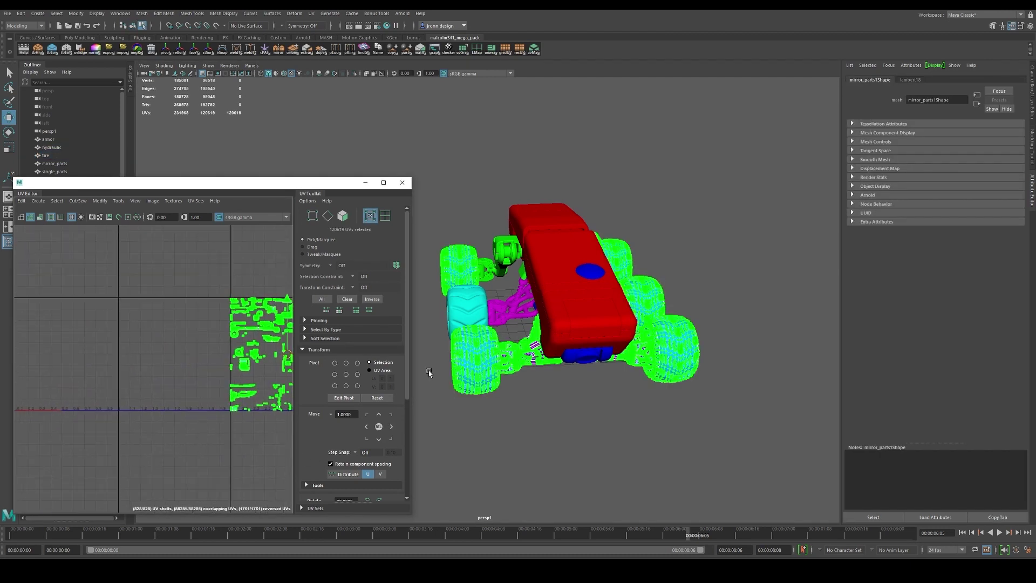
# Step: Check the middle tire's UV shells and examine the hydraulic1, single_parts and mirror_parts meshes on the model
pyautogui.click(497, 311)
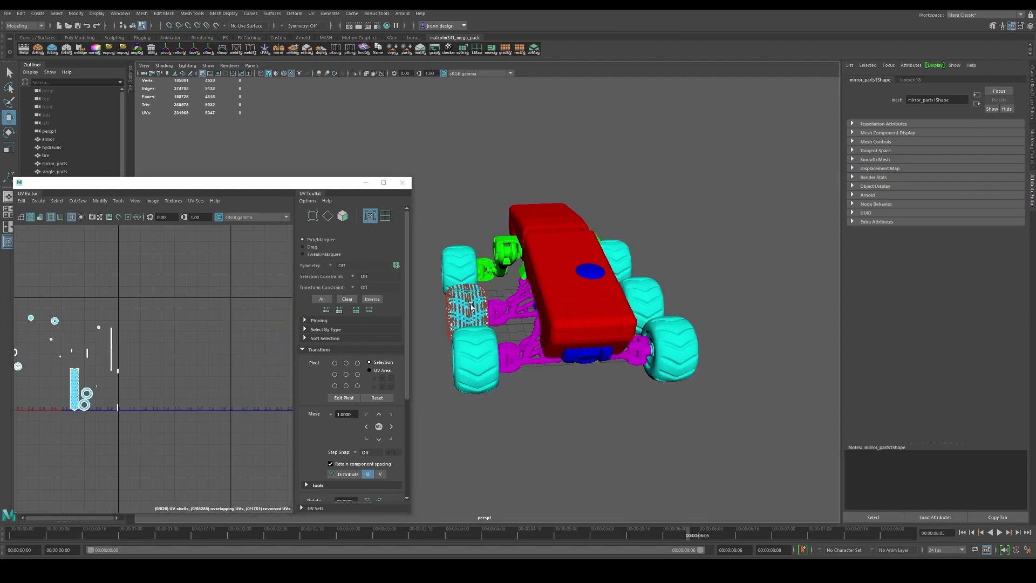
pyautogui.click(518, 263)
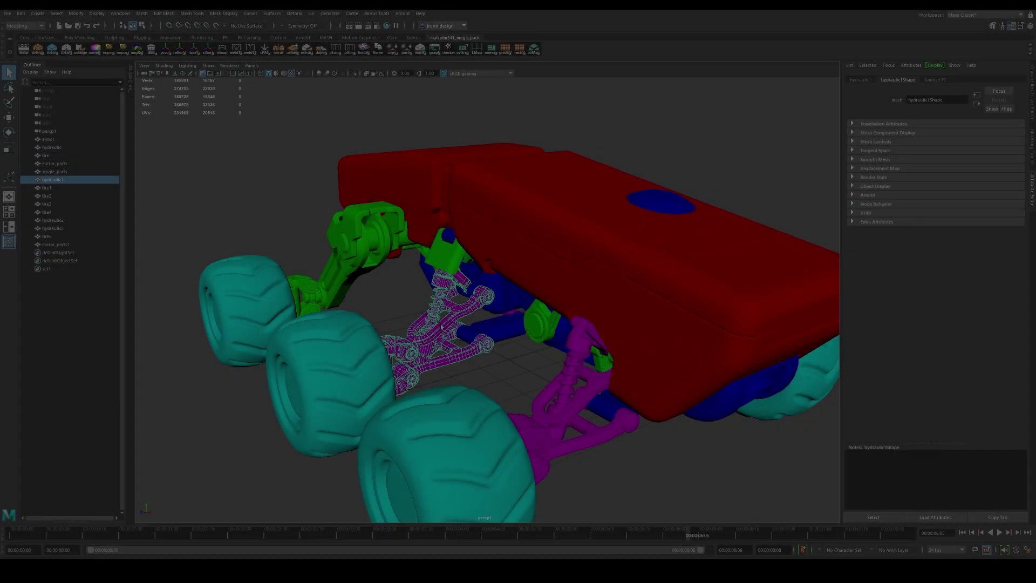
pyautogui.keyDown('alt'); pyautogui.moveTo(442, 327); pyautogui.dragTo(516, 326); pyautogui.keyUp('alt')
pyautogui.click(522, 314)
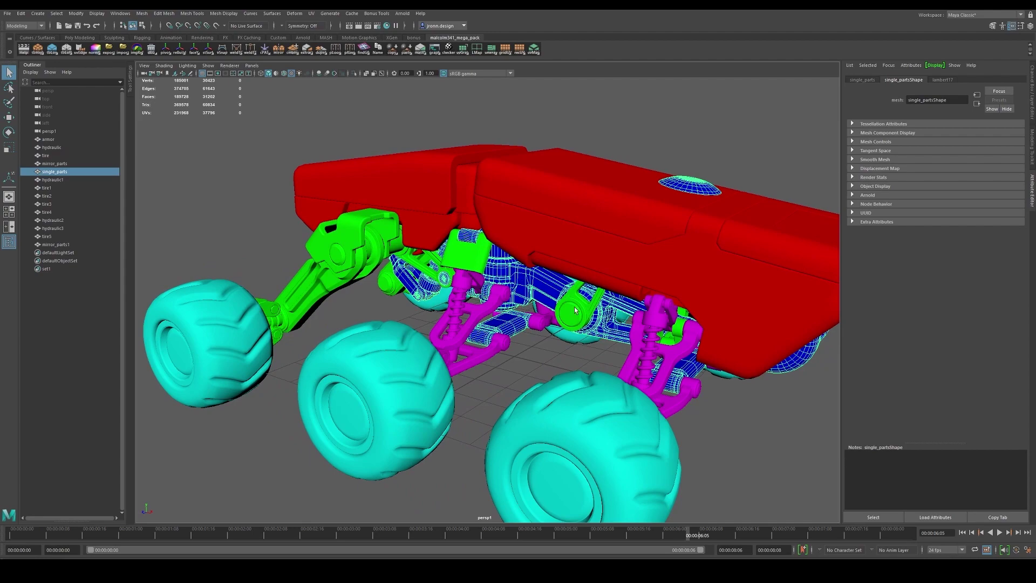
pyautogui.keyDown('alt'); pyautogui.moveTo(575, 311); pyautogui.dragTo(378, 259); pyautogui.keyUp('alt')
pyautogui.click(330, 282)
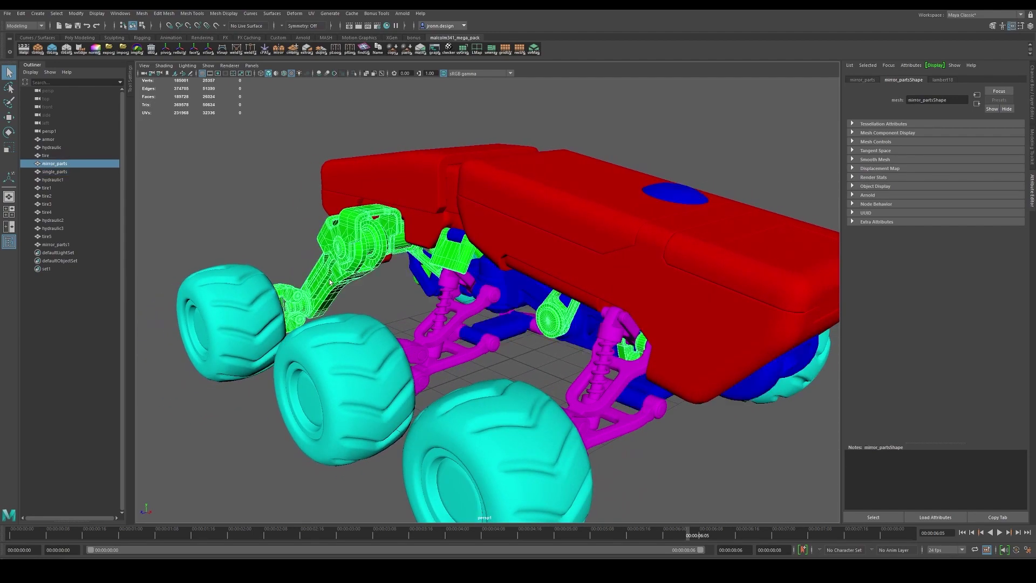
pyautogui.keyDown('alt'); pyautogui.moveTo(563, 316); pyautogui.dragTo(630, 260); pyautogui.keyUp('alt')
# Step: Smooth the armor mesh with one division level
pyautogui.click(631, 260)
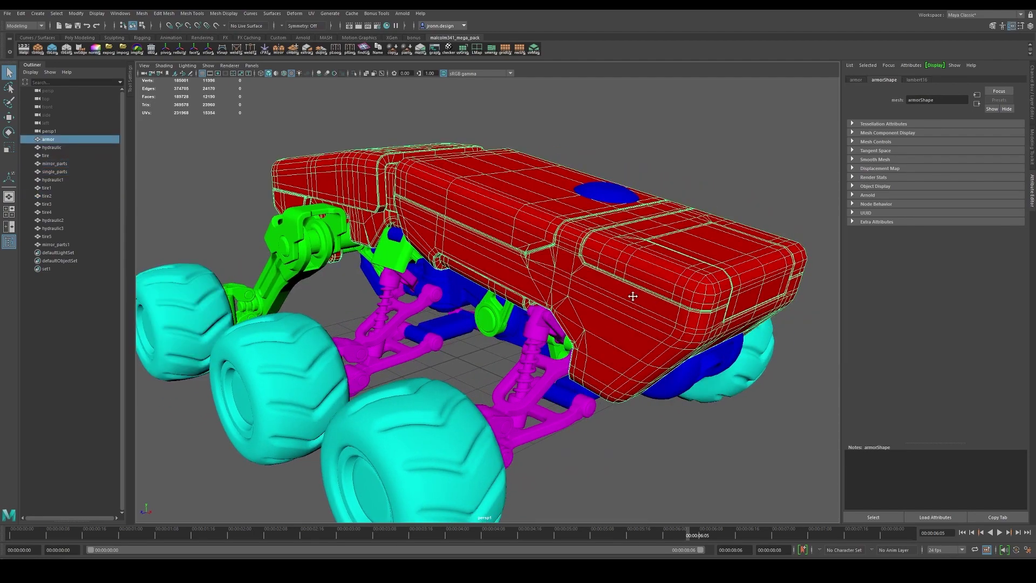
pyautogui.keyDown('alt'); pyautogui.moveTo(632, 296); pyautogui.dragTo(554, 280); pyautogui.keyUp('alt')
pyautogui.click(142, 13)
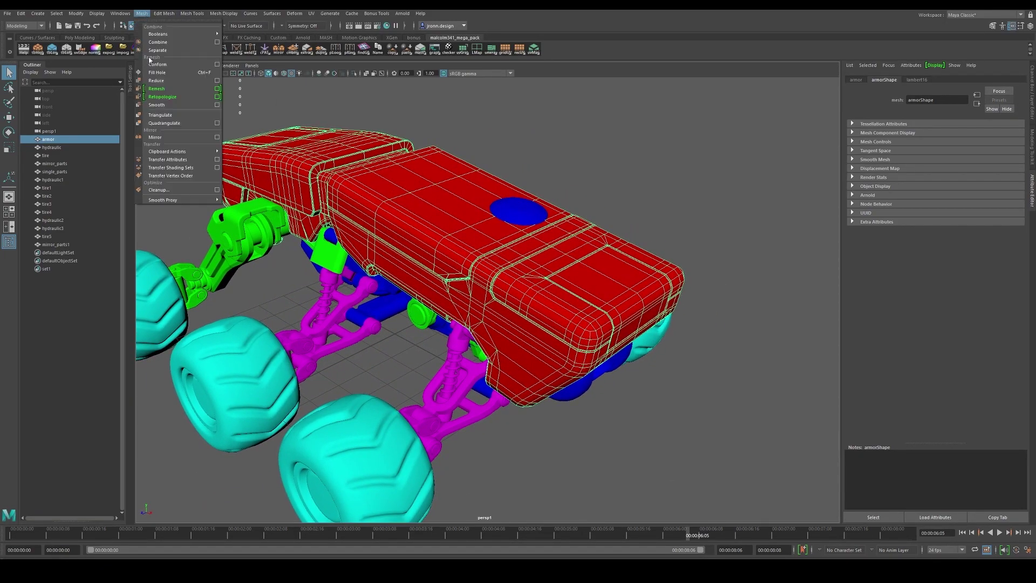
pyautogui.click(166, 108)
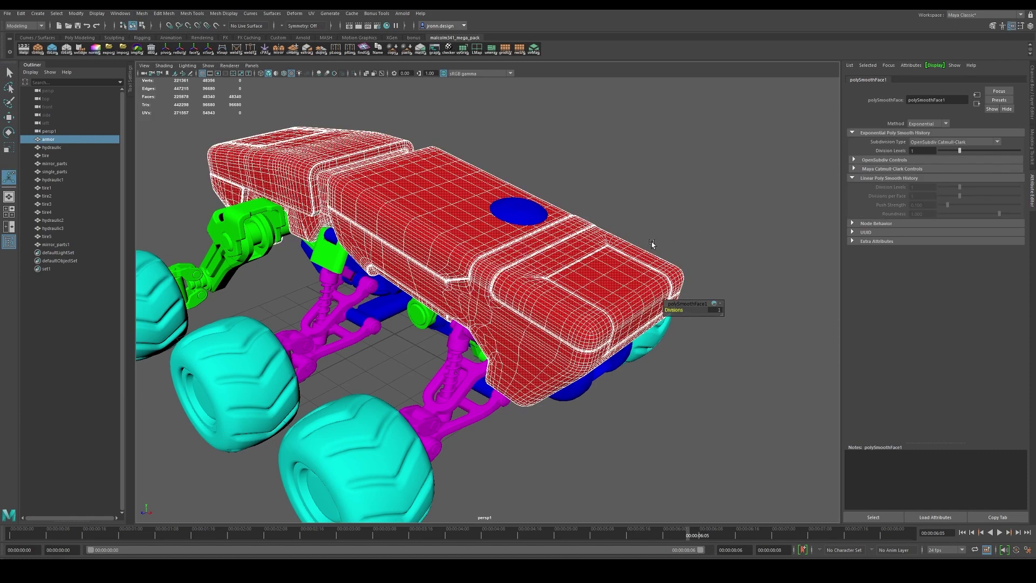
pyautogui.click(652, 243)
pyautogui.click(628, 276)
pyautogui.press('w')
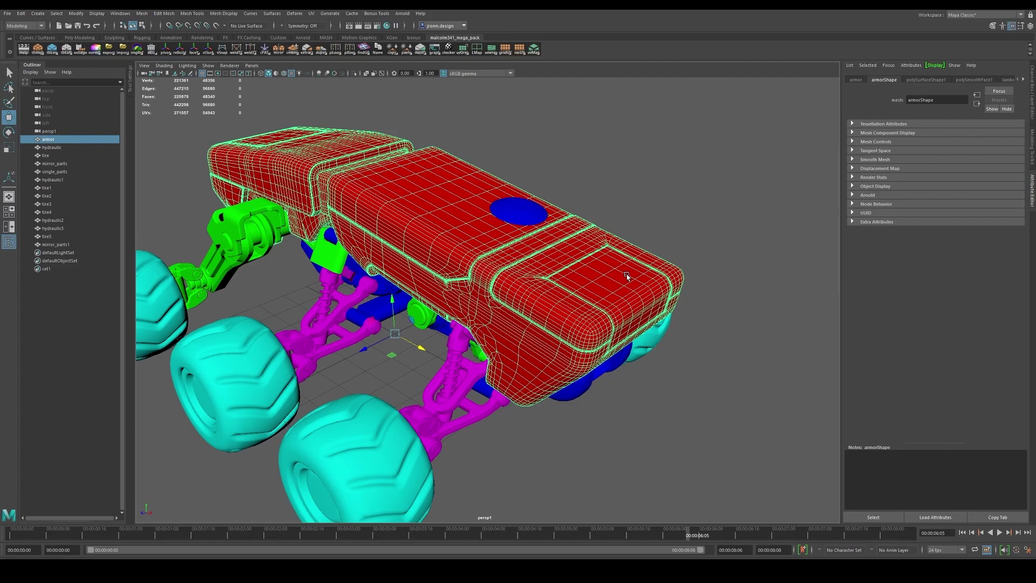
# Step: Combine the three tires, two suspension arms and mirrored parts on the vehicle's duplicated side into one mesh
pyautogui.keyDown('alt'); pyautogui.moveTo(627, 276); pyautogui.dragTo(534, 285); pyautogui.keyUp('alt')
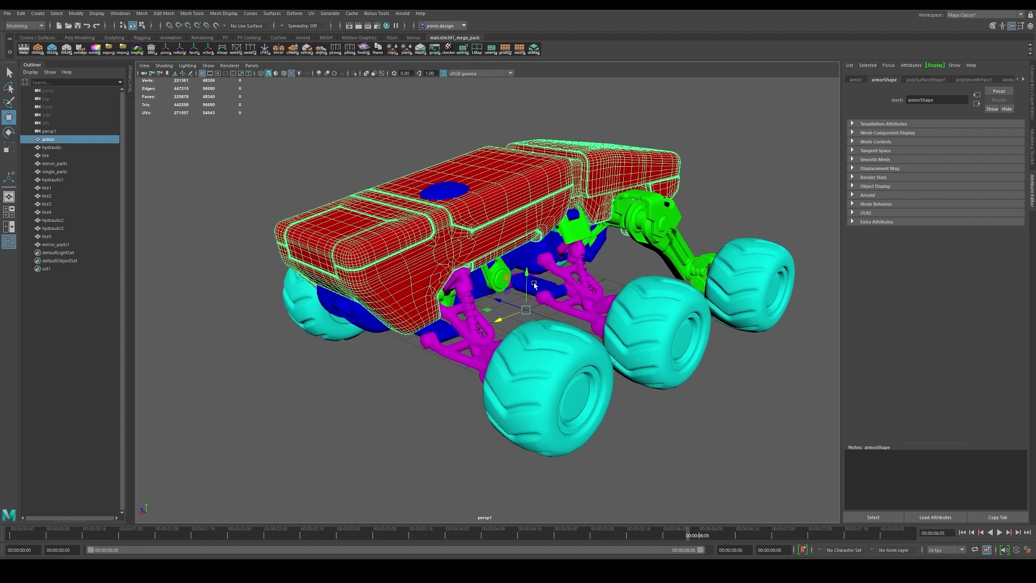
pyautogui.click(538, 353)
pyautogui.keyDown('alt'); pyautogui.moveTo(538, 353); pyautogui.dragTo(515, 339); pyautogui.keyUp('alt')
pyautogui.press('q')
pyautogui.keyDown('shift'); pyautogui.click(486, 337); pyautogui.keyUp('shift')
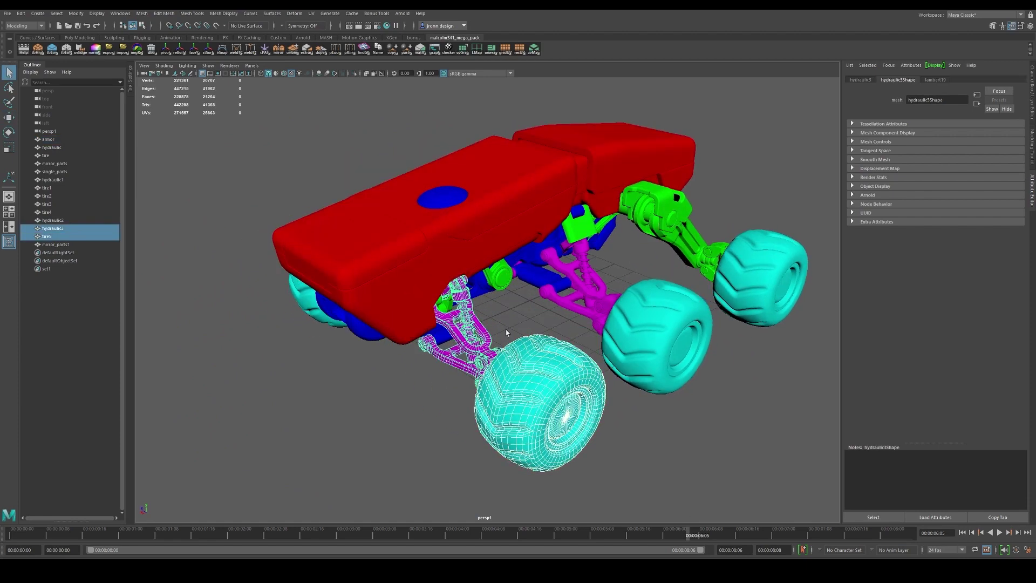
pyautogui.keyDown('shift'); pyautogui.click(569, 302); pyautogui.keyUp('shift')
pyautogui.keyDown('shift'); pyautogui.click(655, 337); pyautogui.keyUp('shift')
pyautogui.keyDown('shift'); pyautogui.click(761, 278); pyautogui.keyUp('shift')
pyautogui.keyDown('shift'); pyautogui.click(635, 230); pyautogui.keyUp('shift')
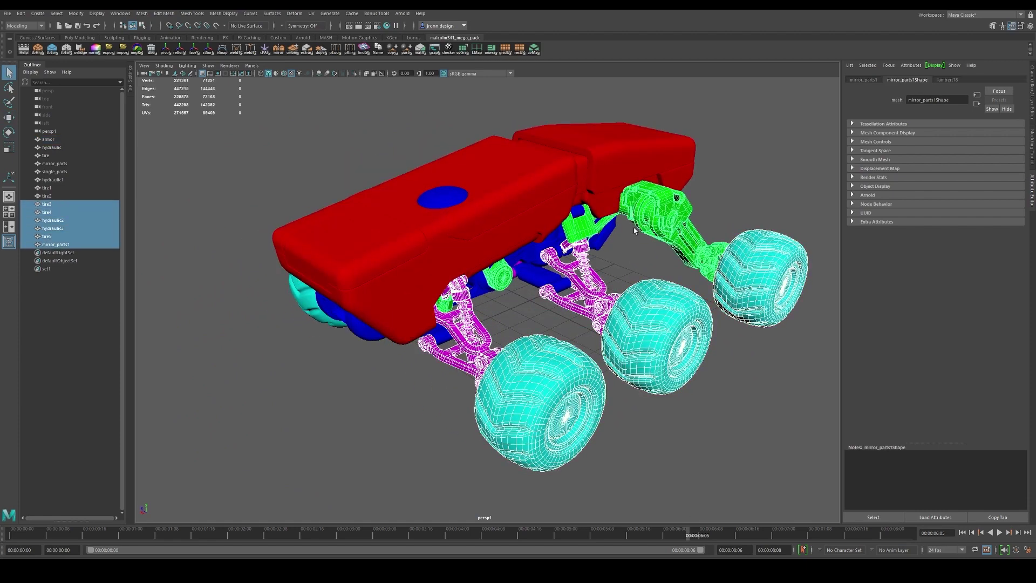
pyautogui.keyDown('alt'); pyautogui.moveTo(581, 238); pyautogui.dragTo(641, 270); pyautogui.keyUp('alt')
pyautogui.click(142, 13)
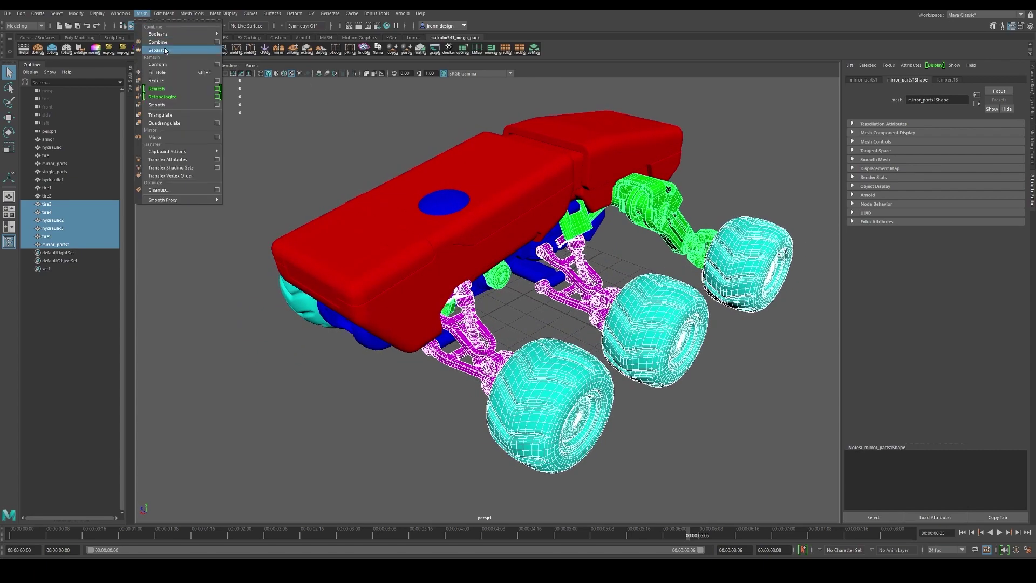
pyautogui.click(156, 43)
pyautogui.click(700, 363)
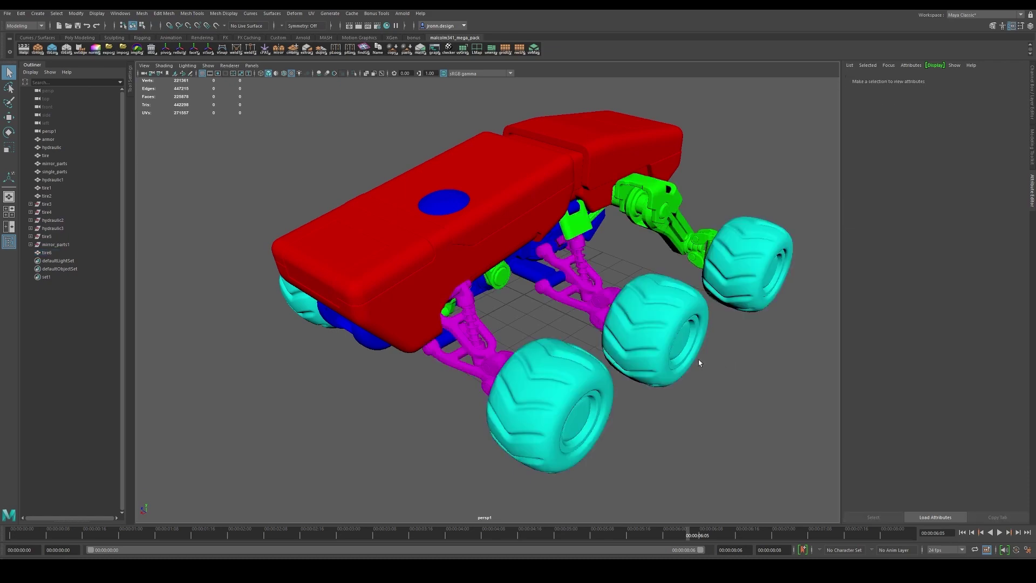
# Step: Assign the existing lambert1 material to all meshes of the vehicle
pyautogui.click(644, 336)
pyautogui.keyDown('alt'); pyautogui.moveTo(644, 336); pyautogui.dragTo(365, 204); pyautogui.keyUp('alt')
pyautogui.moveTo(287, 134); pyautogui.dragTo(694, 469)
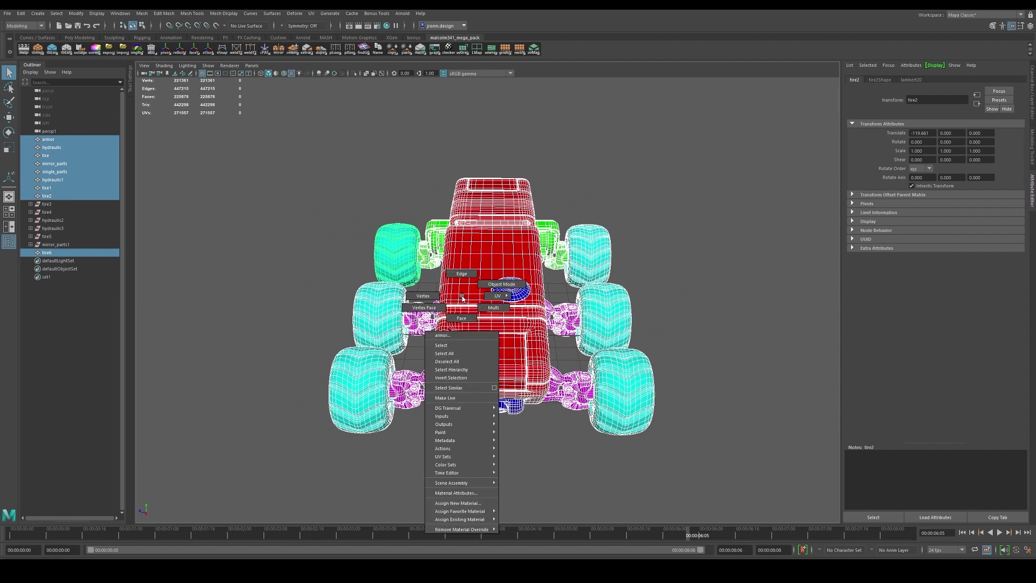
pyautogui.rightClick(463, 296)
pyautogui.moveTo(469, 520)
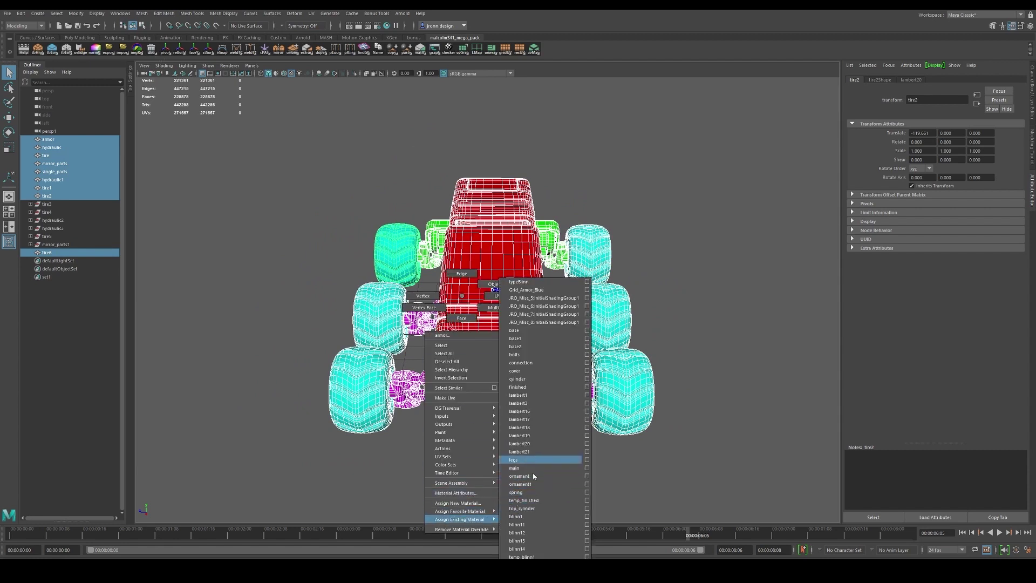
pyautogui.click(528, 397)
pyautogui.click(690, 287)
pyautogui.keyDown('alt'); pyautogui.moveTo(689, 287); pyautogui.dragTo(571, 372); pyautogui.keyUp('alt')
pyautogui.keyDown('alt'); pyautogui.moveTo(572, 373); pyautogui.dragTo(548, 343, button='right'); pyautogui.keyUp('alt')
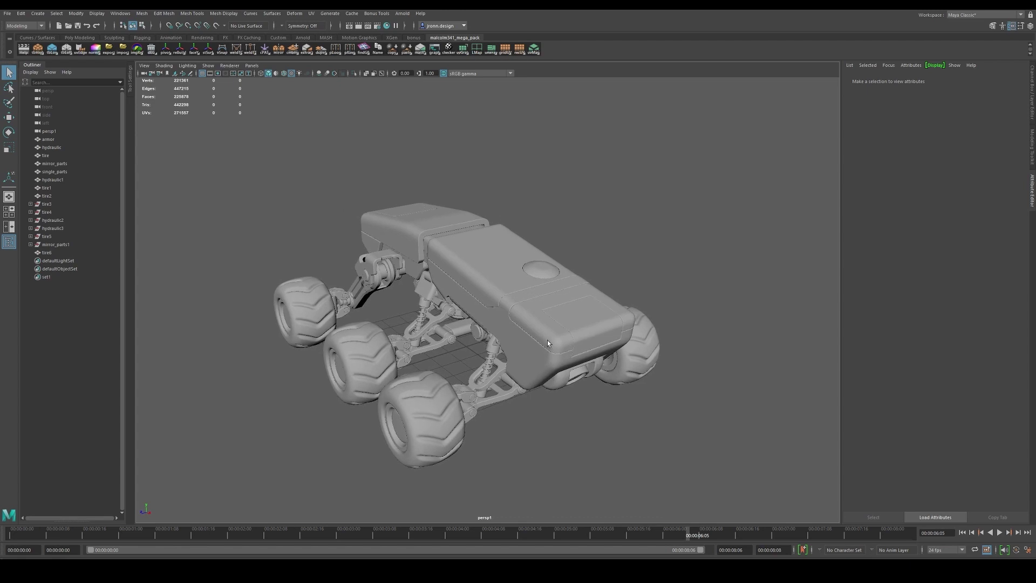
# Step: Export all the vehicle's meshes as an OBJ, overwriting the existing lp01.obj in the Bake/test folder
pyautogui.keyDown('alt'); pyautogui.moveTo(542, 334); pyautogui.dragTo(543, 334, button='middle'); pyautogui.keyUp('alt')
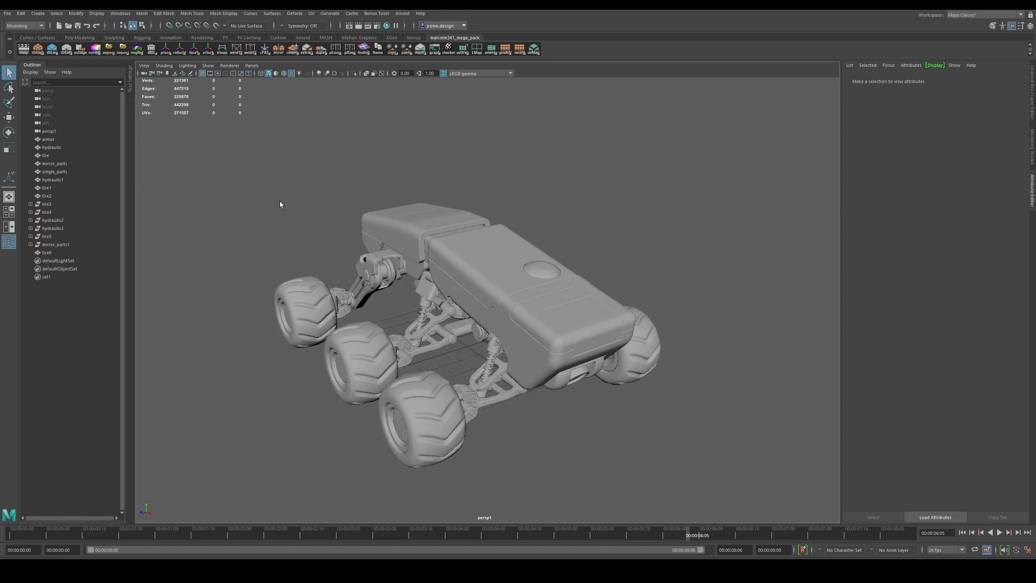
pyautogui.moveTo(246, 172); pyautogui.dragTo(695, 483)
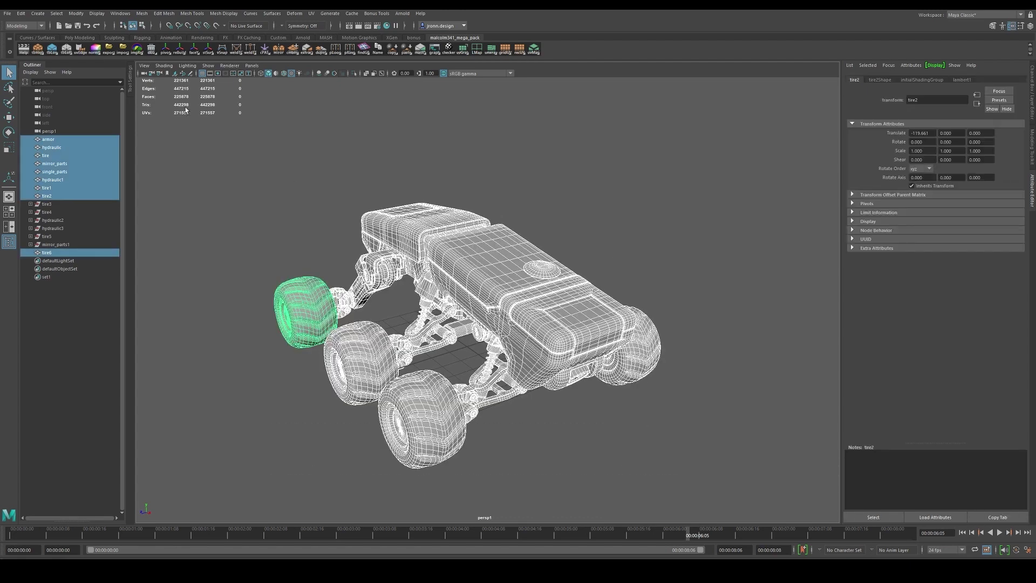
pyautogui.click(7, 15)
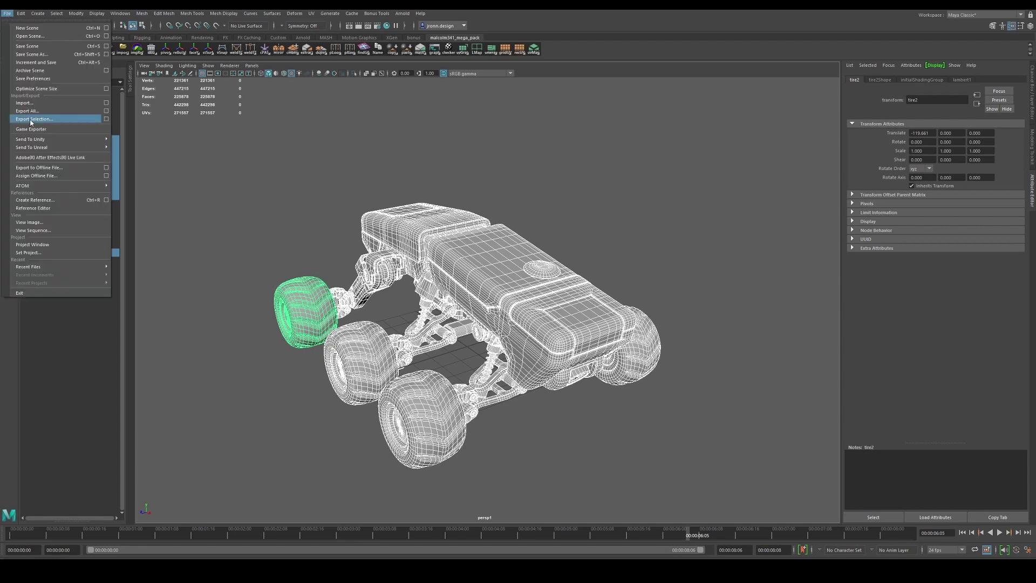
pyautogui.click(32, 120)
pyautogui.click(138, 237)
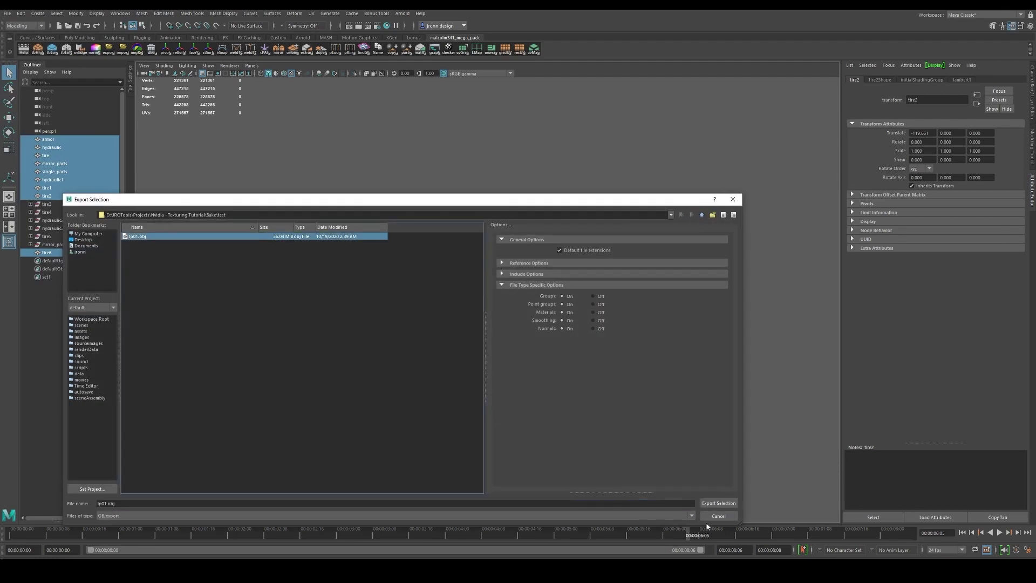
pyautogui.click(723, 506)
pyautogui.click(384, 376)
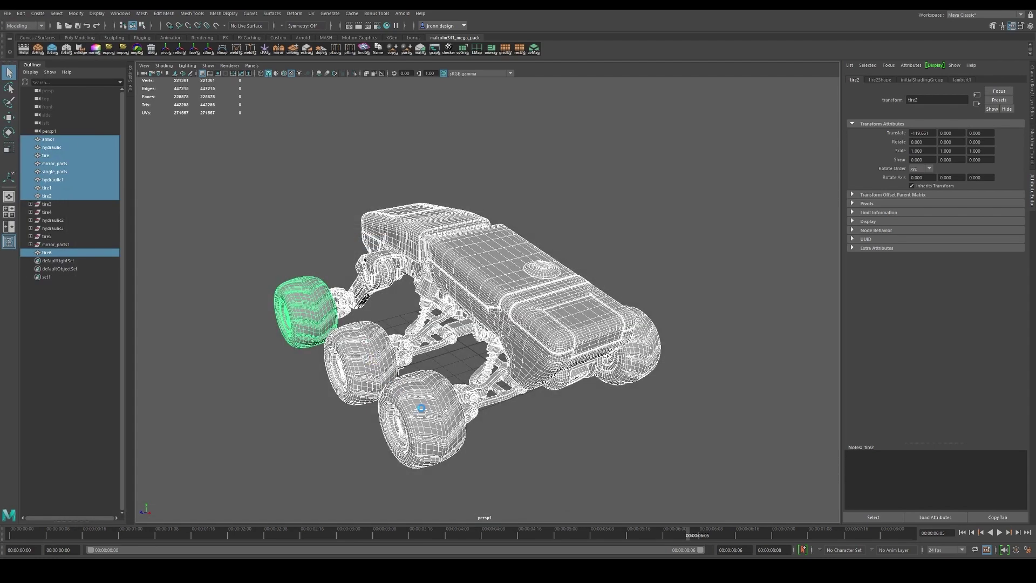
pyautogui.click(421, 409)
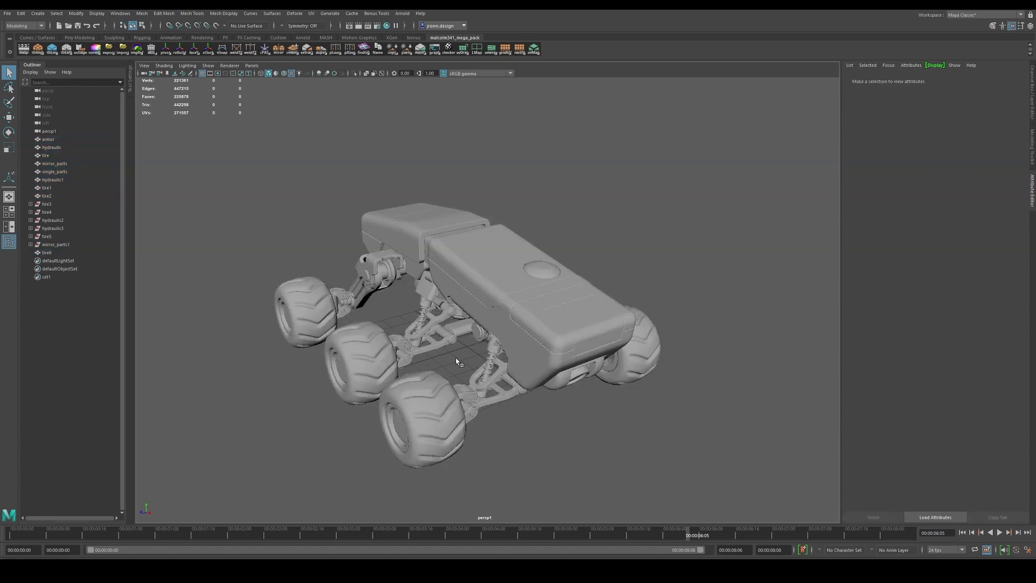
# Step: Examine the armor and front tire meshes on the vehicle
pyautogui.scroll(6, 543, 423)
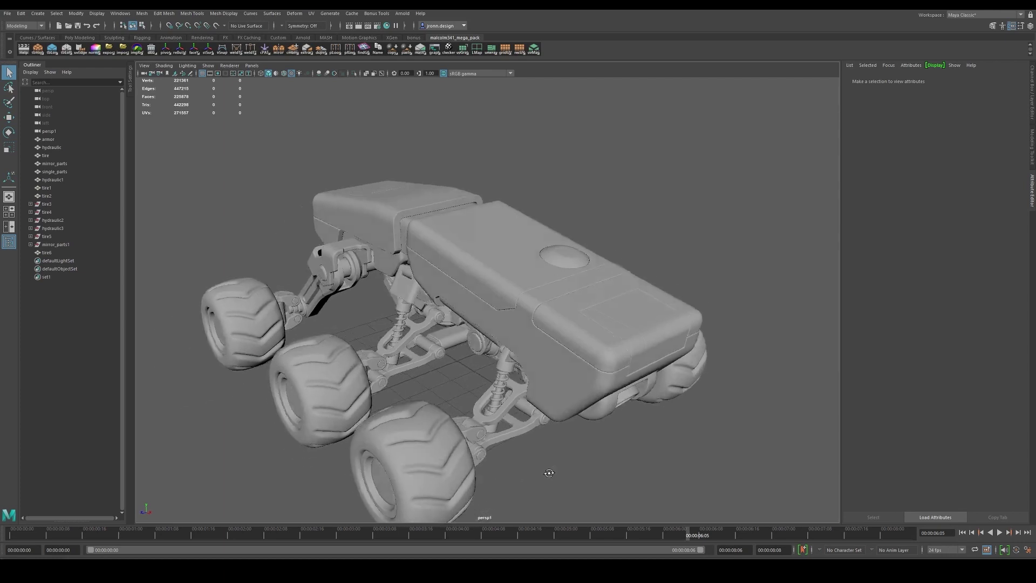
pyautogui.keyDown('alt'); pyautogui.moveTo(544, 460); pyautogui.dragTo(569, 381, button='middle'); pyautogui.keyUp('alt')
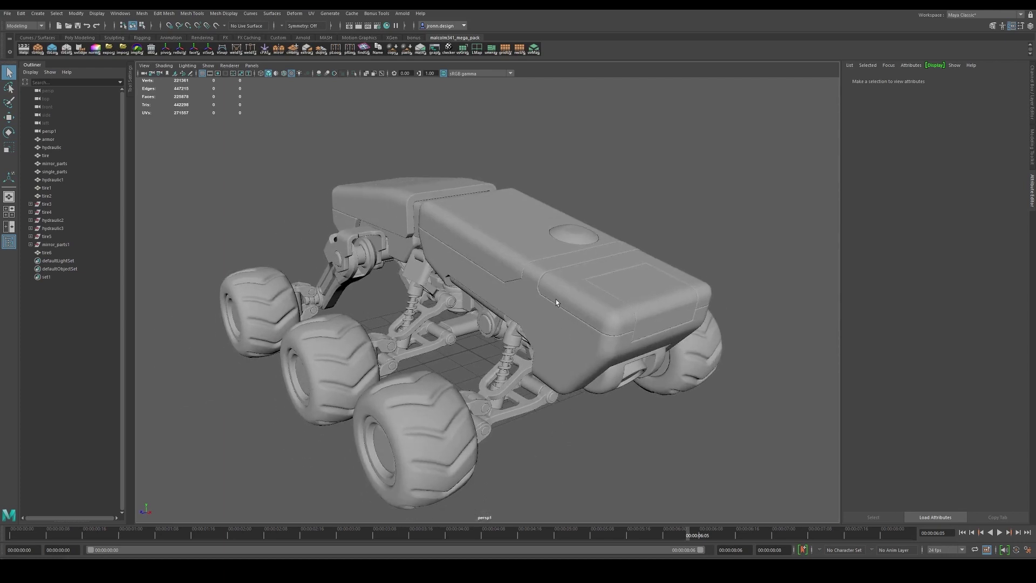
pyautogui.click(557, 303)
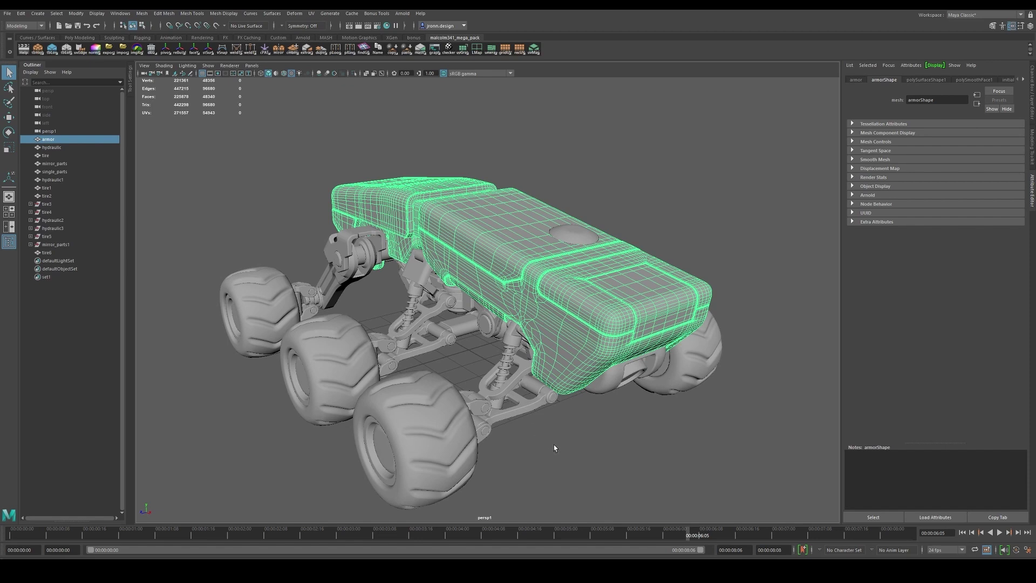
pyautogui.click(430, 443)
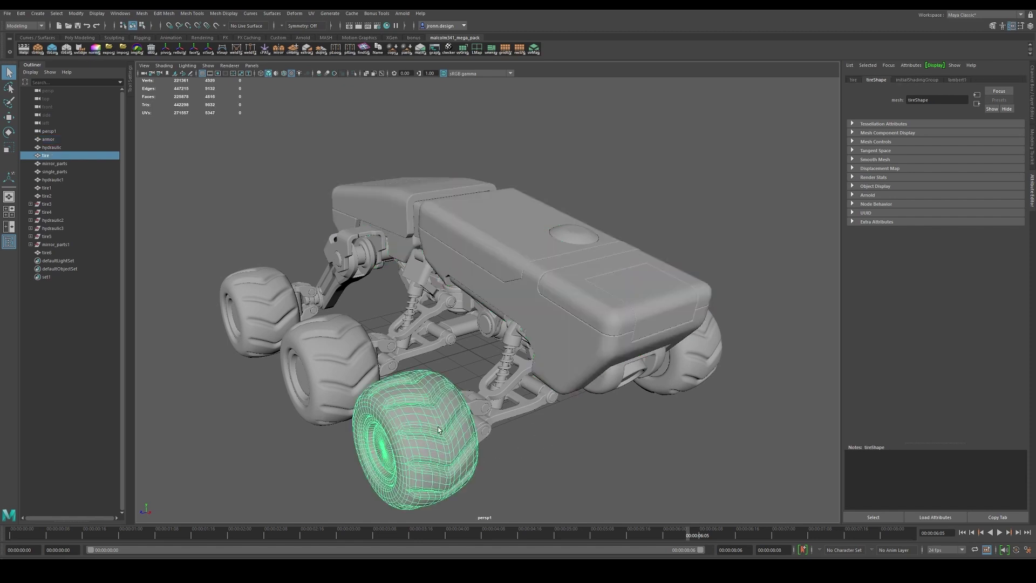
pyautogui.click(523, 445)
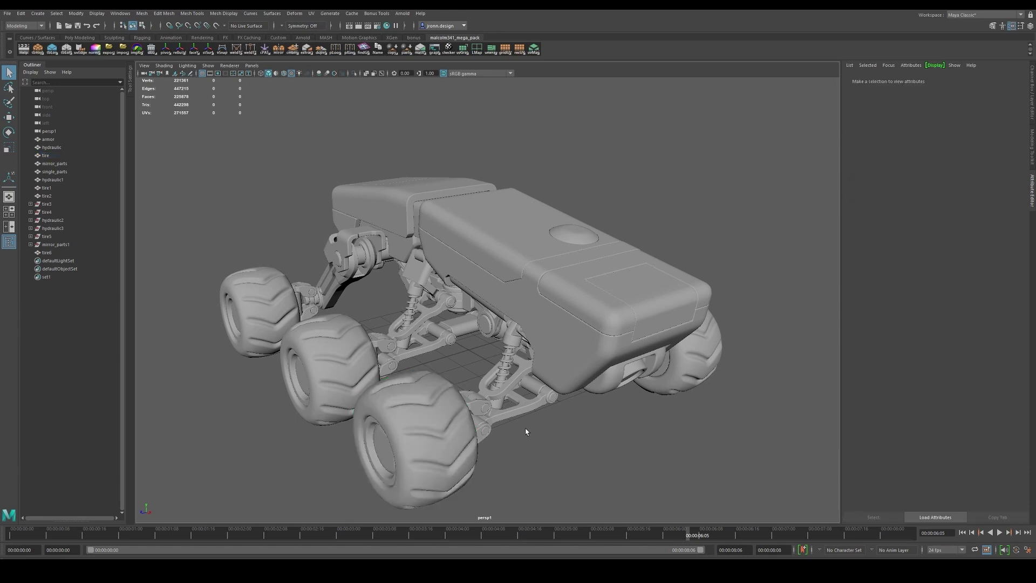
# Step: Combine all meshes of the vehicle into one mesh
pyautogui.keyDown('alt'); pyautogui.moveTo(523, 442); pyautogui.dragTo(474, 380); pyautogui.keyUp('alt')
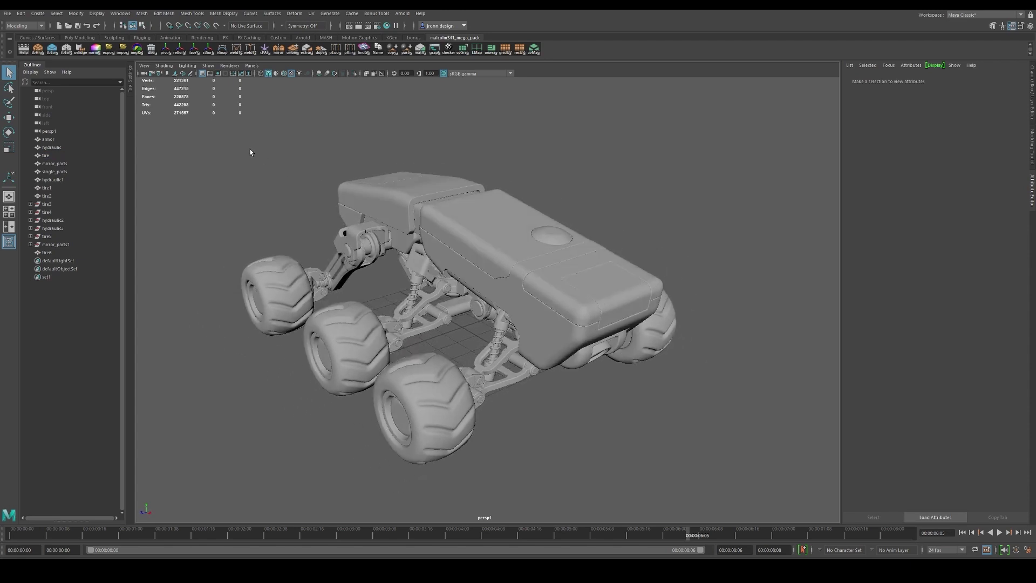
pyautogui.moveTo(235, 143)
pyautogui.mouseDown()
pyautogui.moveTo(713, 466)
pyautogui.moveTo(668, 471)
pyautogui.mouseUp()
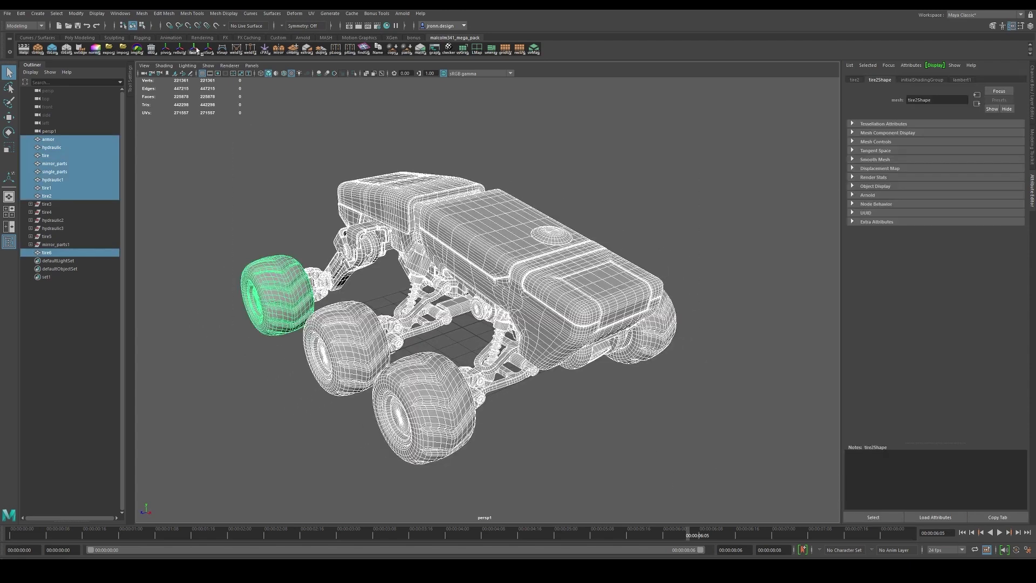
pyautogui.click(142, 14)
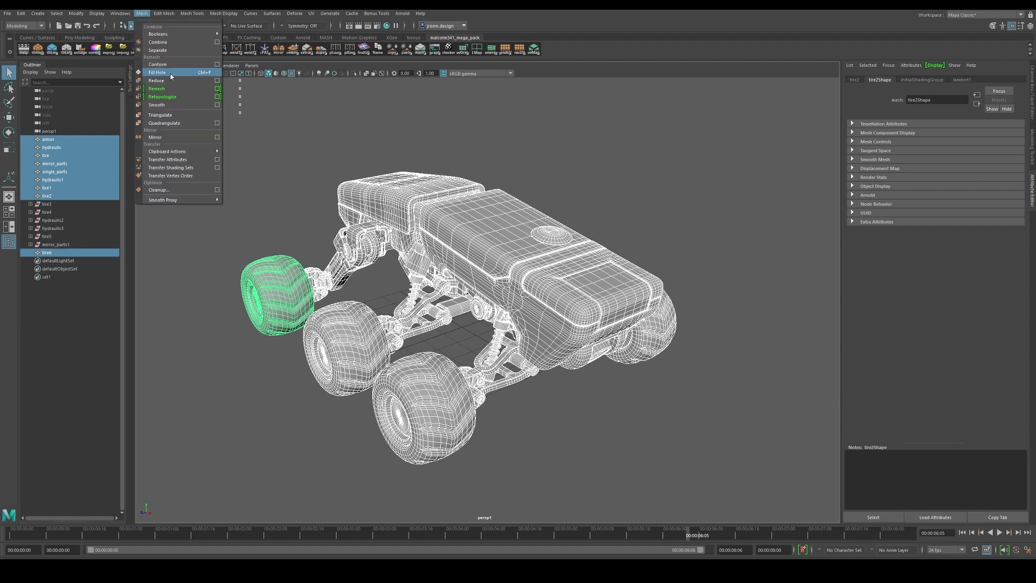
pyautogui.click(159, 43)
pyautogui.click(566, 192)
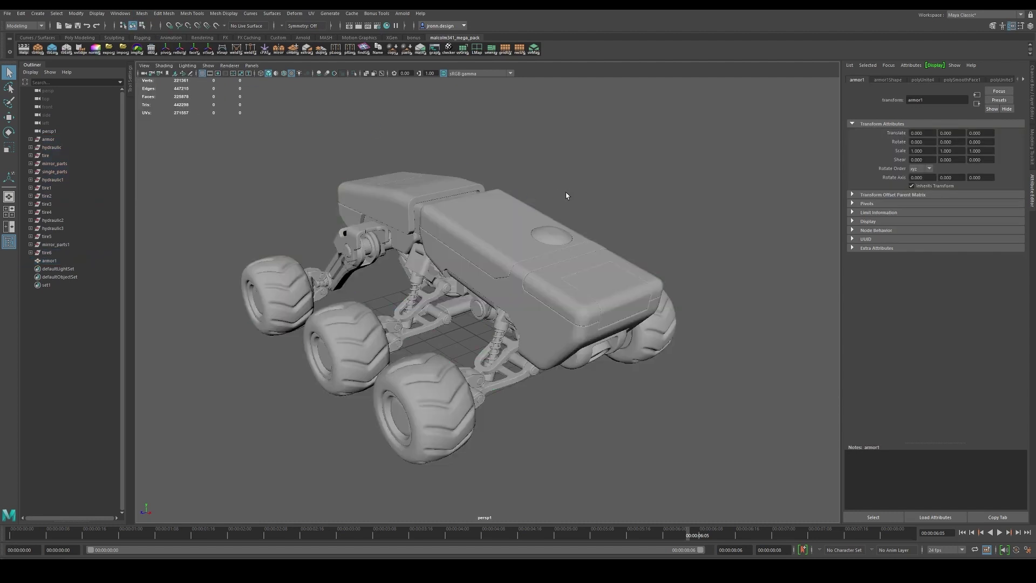
# Step: Smooth the combined vehicle mesh with two division levels
pyautogui.click(411, 186)
pyautogui.click(142, 14)
pyautogui.click(167, 107)
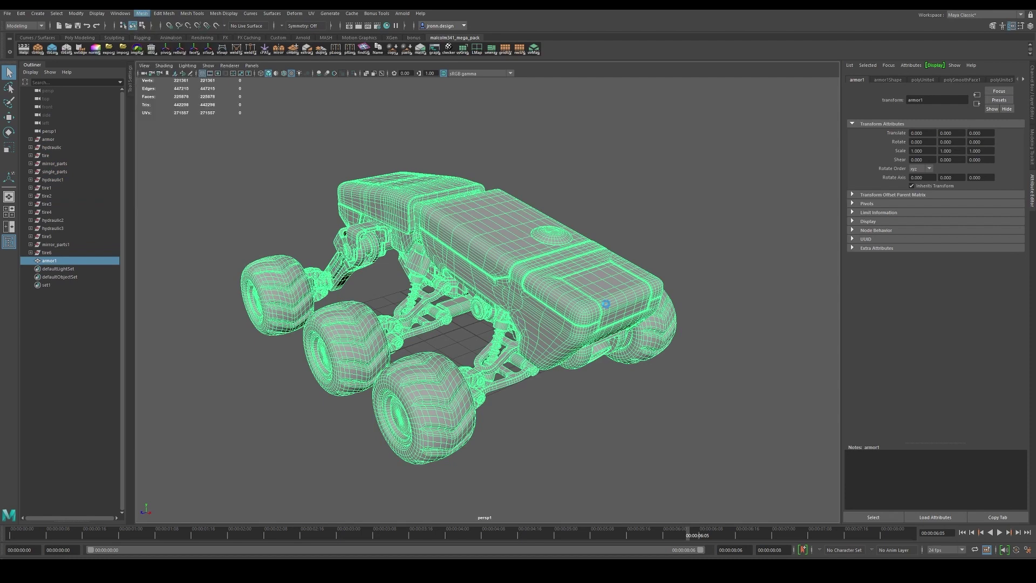
pyautogui.moveTo(677, 310); pyautogui.dragTo(660, 393)
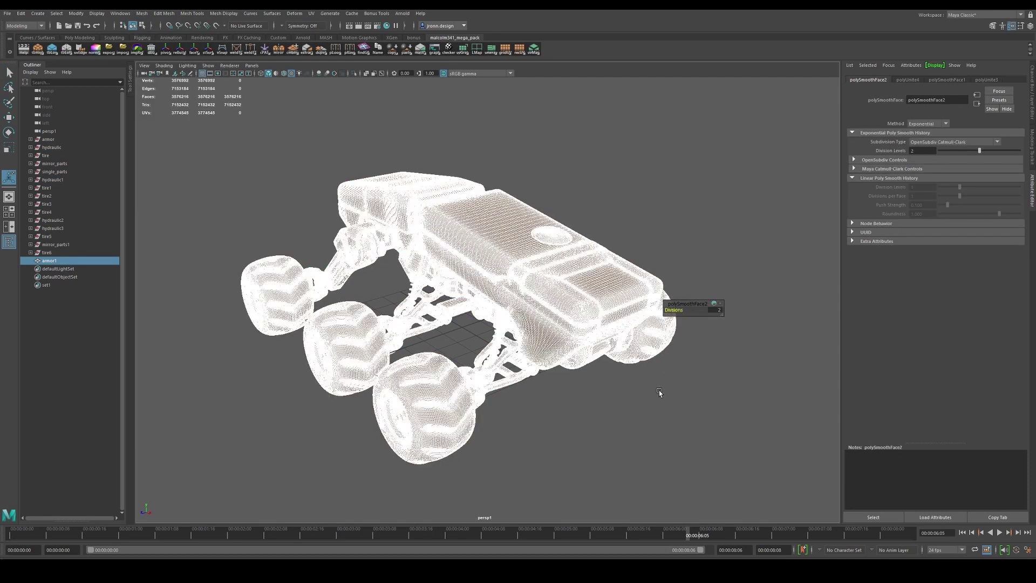
pyautogui.click(646, 412)
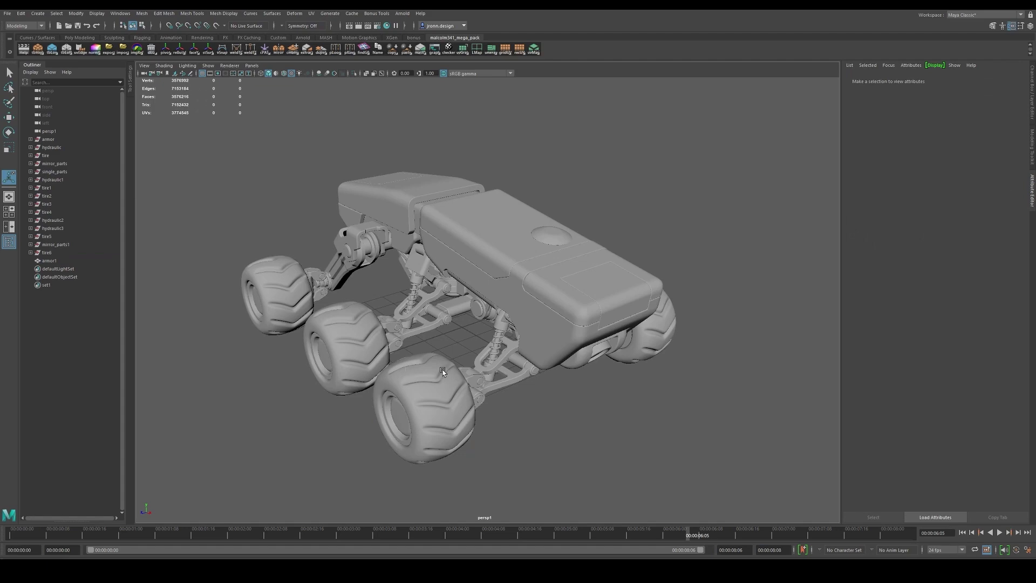
# Step: Export the smoothed vehicle mesh as an OBJ named hp01 in the Bake/test folder
pyautogui.moveTo(646, 411); pyautogui.dragTo(208, 146)
pyautogui.keyDown('alt'); pyautogui.moveTo(313, 228); pyautogui.dragTo(391, 257); pyautogui.keyUp('alt')
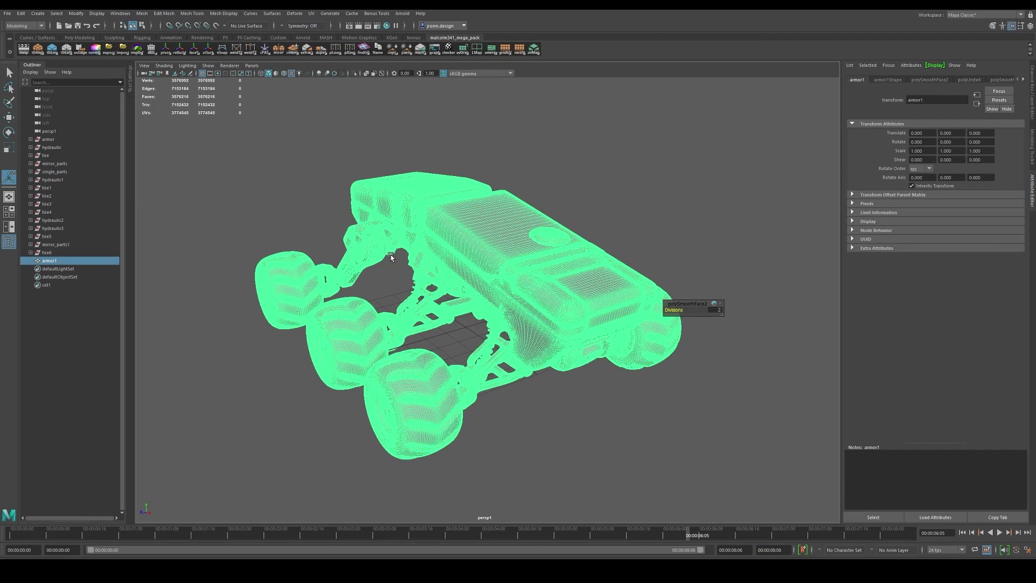
pyautogui.click(7, 12)
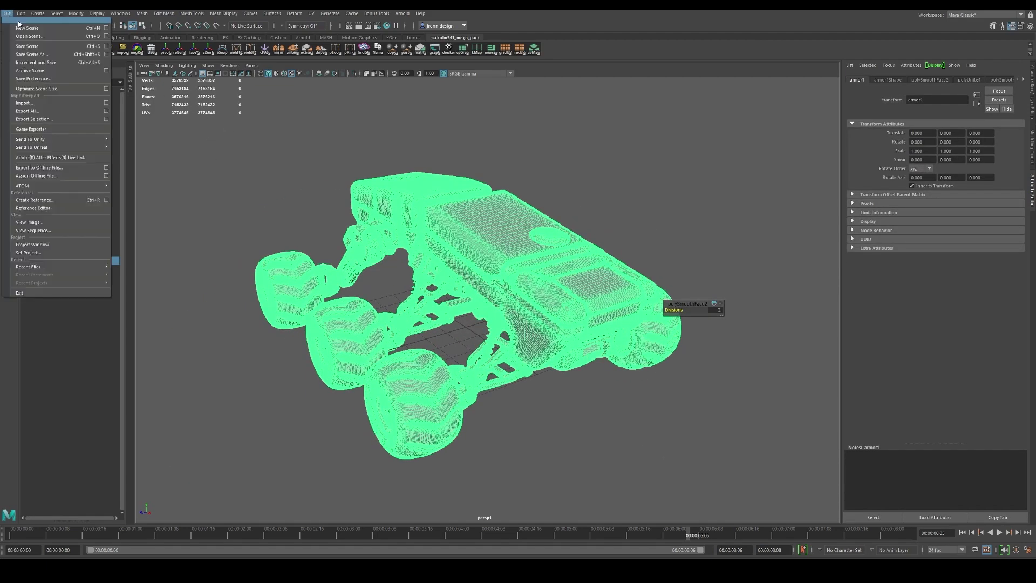
pyautogui.click(48, 118)
pyautogui.write('hp01')
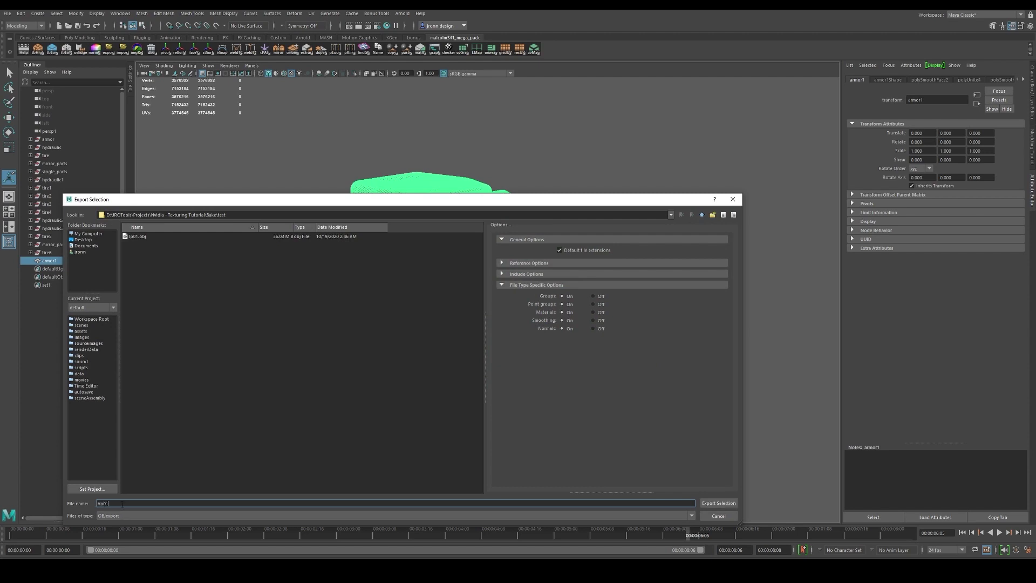
pyautogui.click(717, 503)
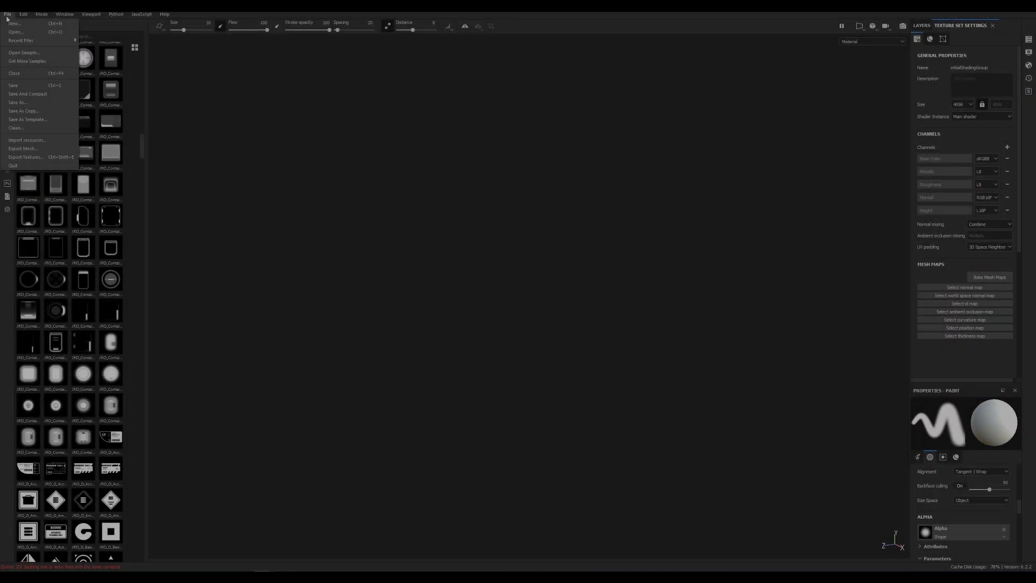
# Step: In Substance Painter, create a new project from hp01.obj with 4096 document resolution, discarding the open project's changes
pyautogui.click(44, 32)
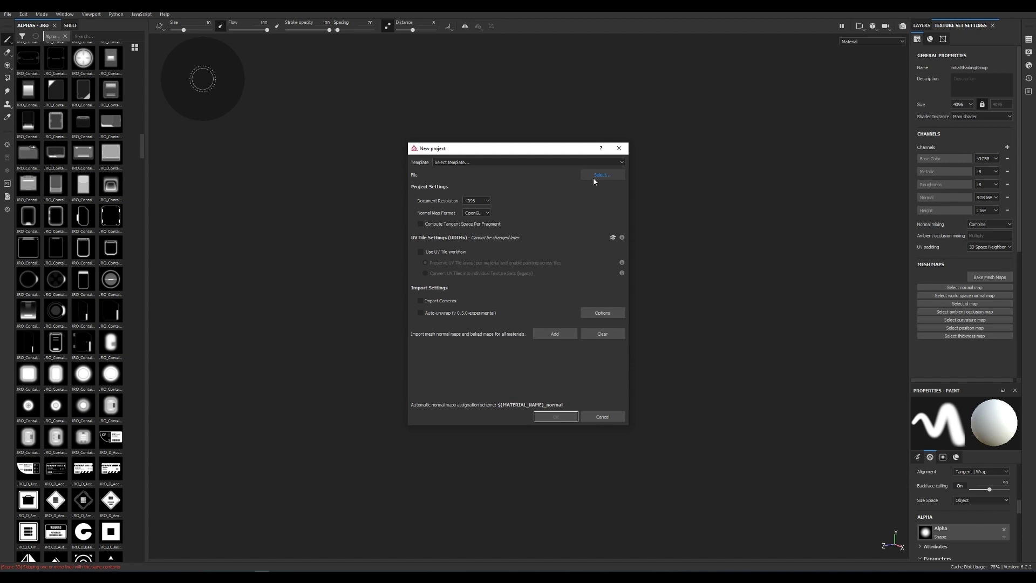
pyautogui.click(594, 179)
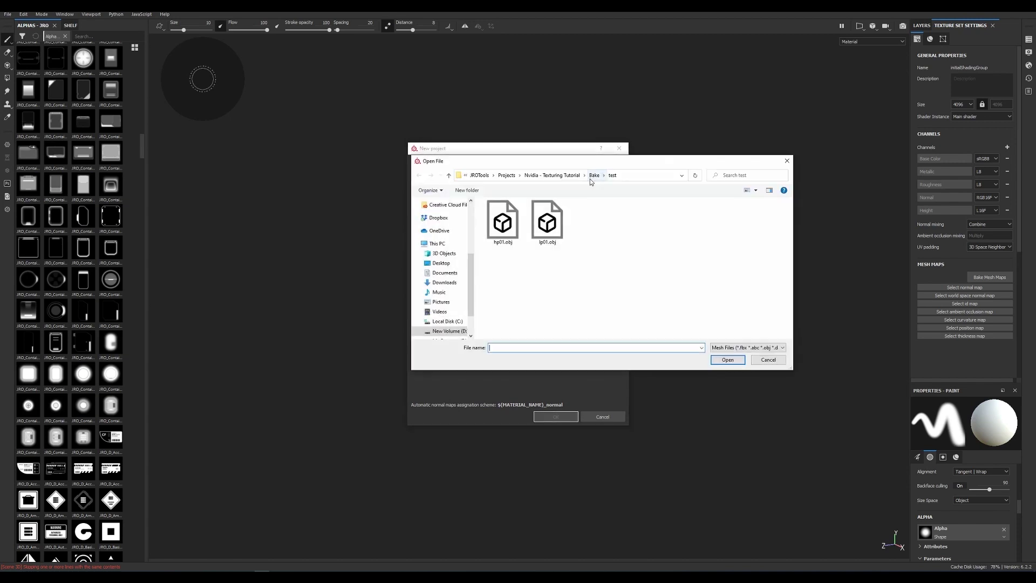
pyautogui.click(508, 226)
pyautogui.doubleClick(505, 222)
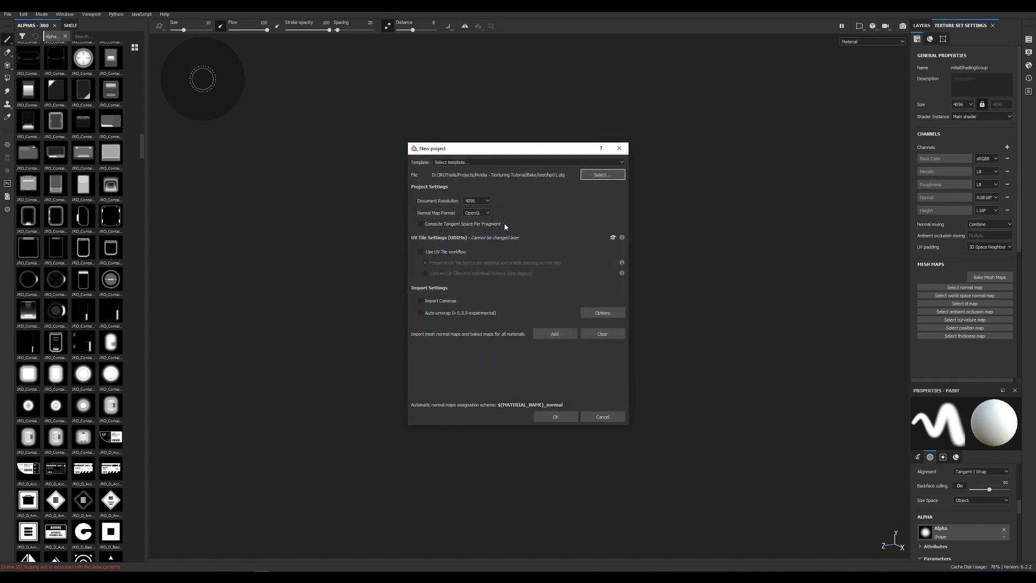
pyautogui.click(475, 201)
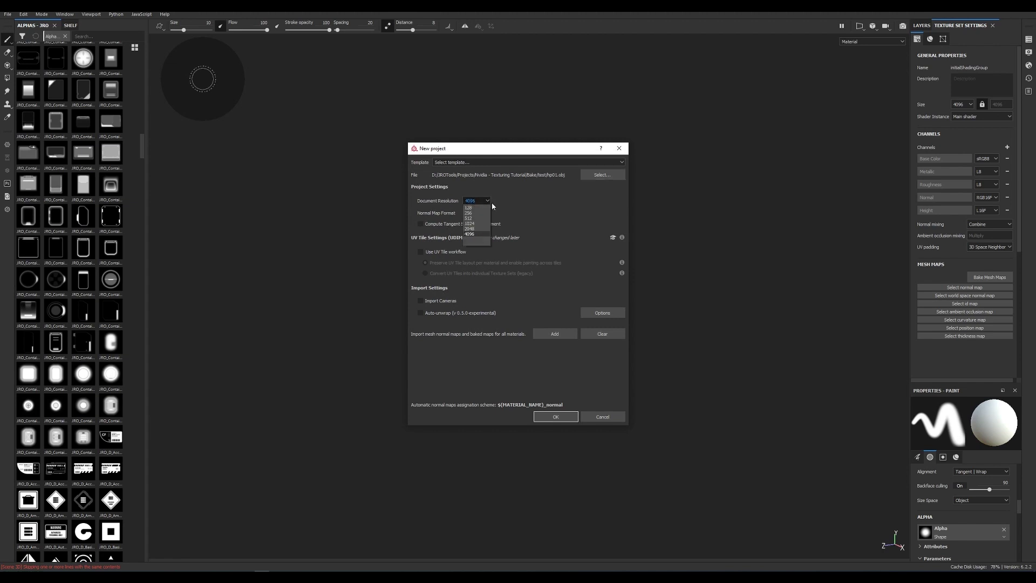
pyautogui.click(475, 234)
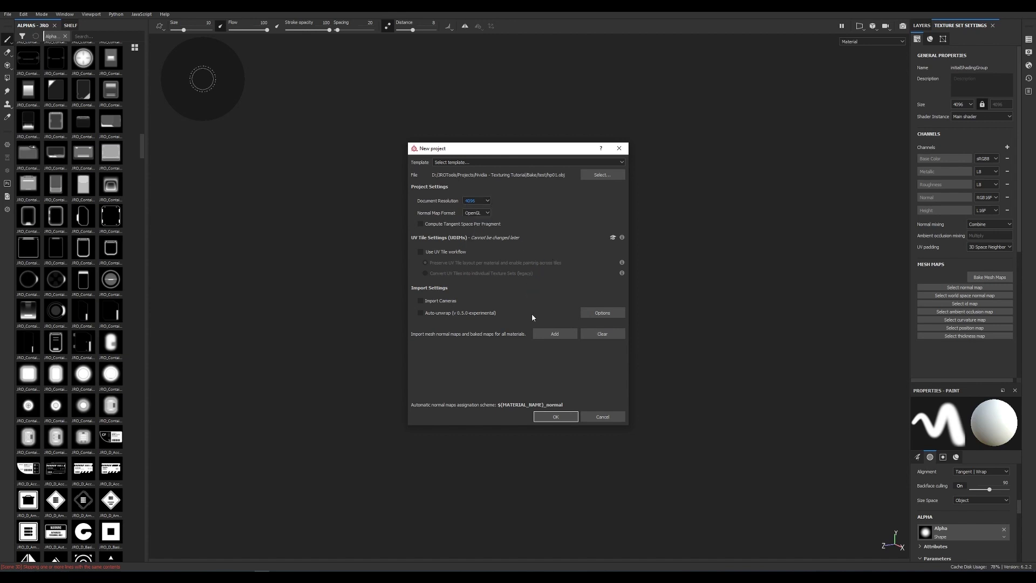
pyautogui.click(554, 418)
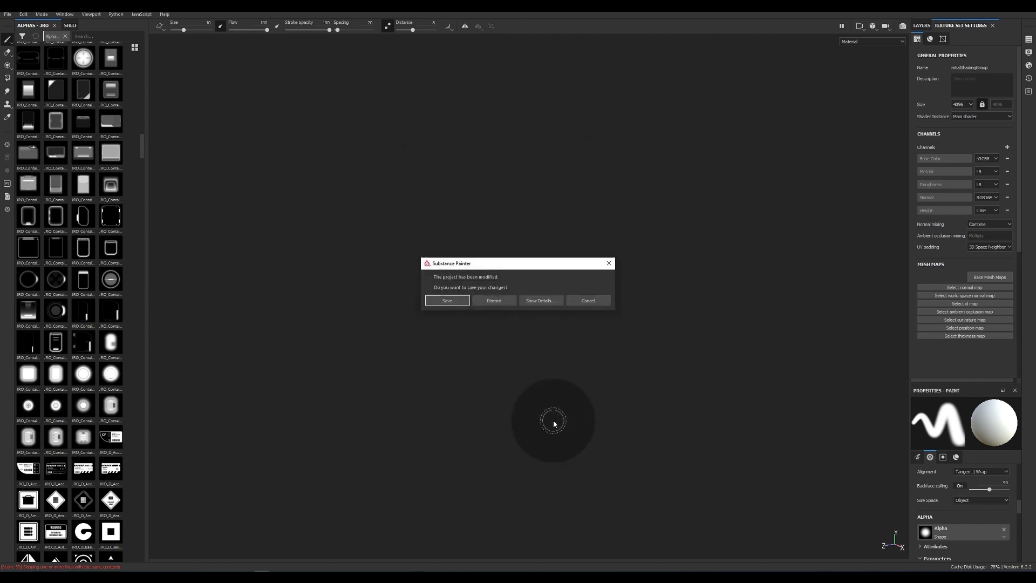
pyautogui.click(492, 300)
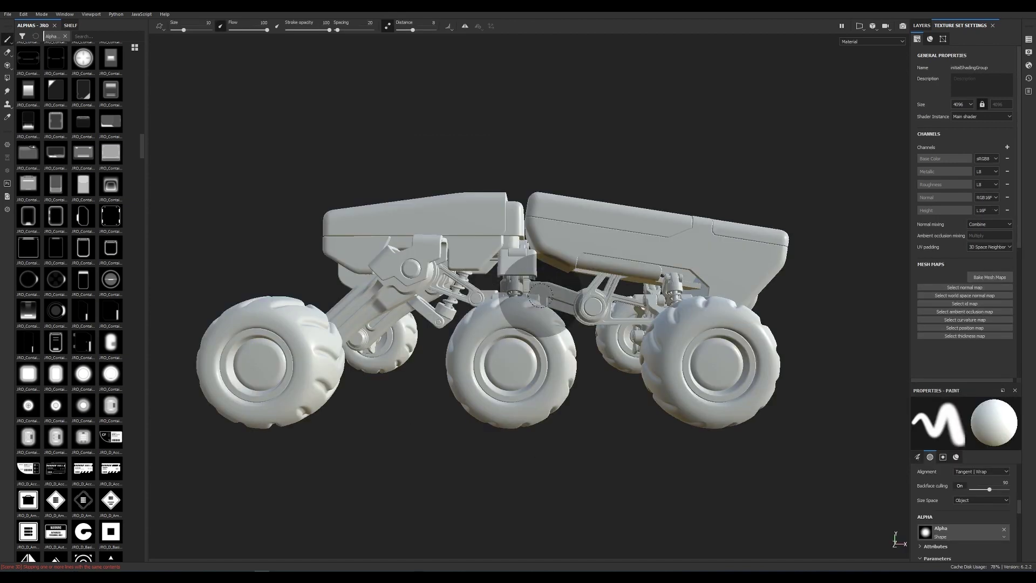
# Step: Show the mesh wireframe to examine the high-poly vehicle's mesh density from several sides, and hide the wireframe again
pyautogui.keyDown('alt'); pyautogui.moveTo(488, 299); pyautogui.dragTo(778, 328); pyautogui.keyUp('alt')
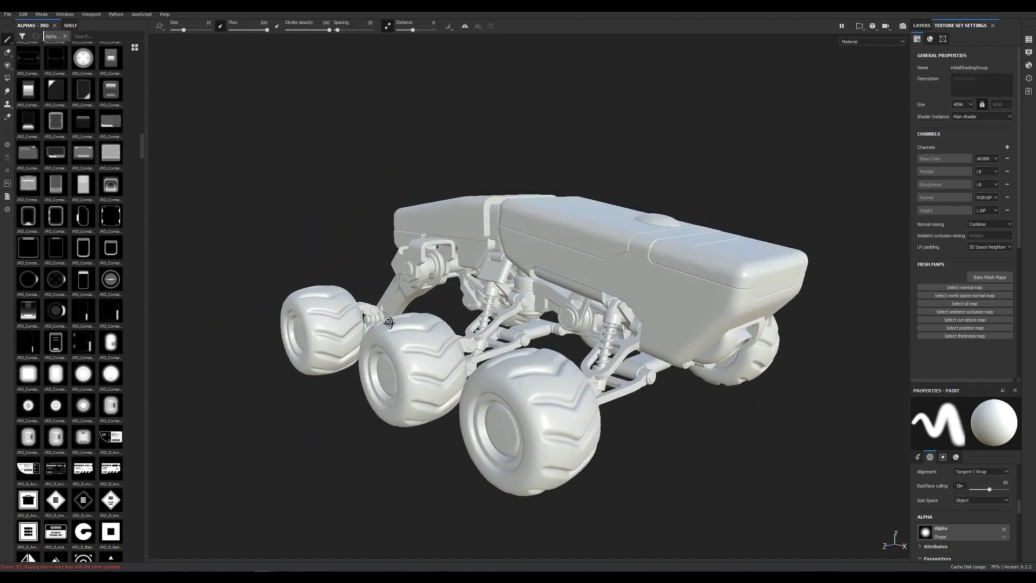
pyautogui.click(1029, 53)
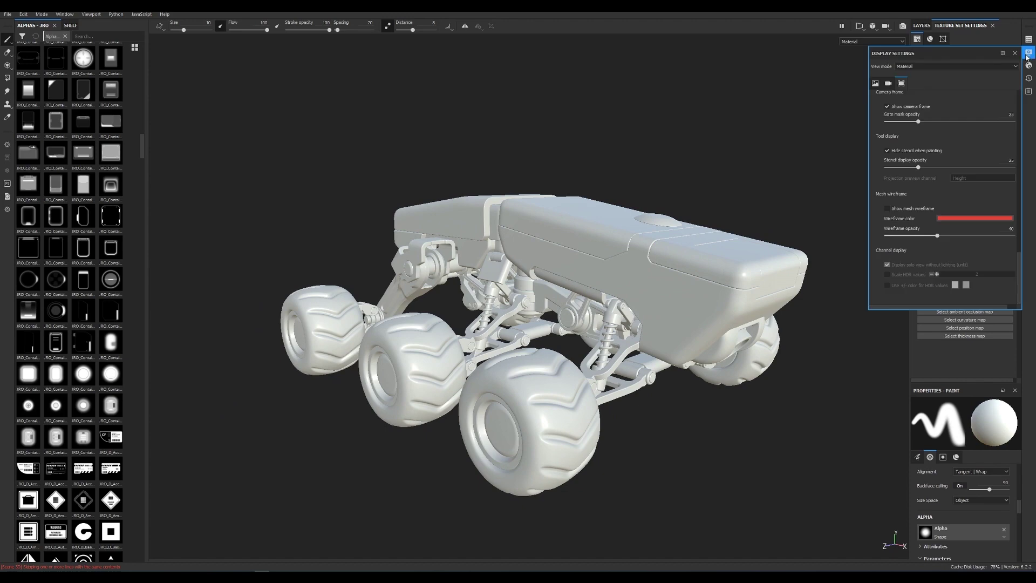
pyautogui.click(905, 211)
pyautogui.keyDown('alt'); pyautogui.moveTo(632, 284); pyautogui.dragTo(759, 290); pyautogui.keyUp('alt')
pyautogui.scroll(3, 632, 304)
pyautogui.keyDown('alt'); pyautogui.moveTo(625, 342); pyautogui.dragTo(735, 320); pyautogui.keyUp('alt')
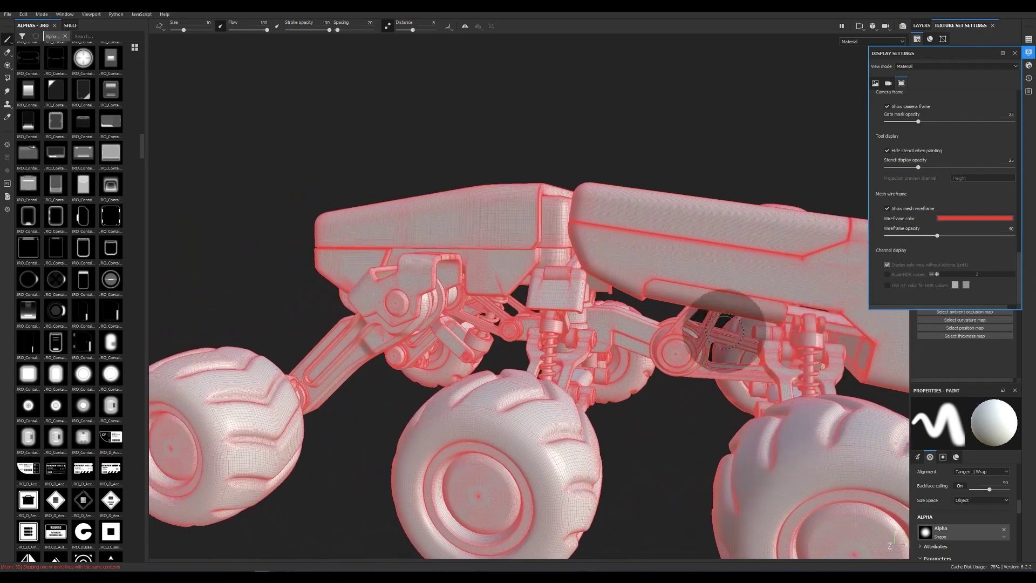
pyautogui.scroll(3, 621, 339)
pyautogui.keyDown('alt'); pyautogui.moveTo(621, 338); pyautogui.dragTo(196, 343); pyautogui.keyUp('alt')
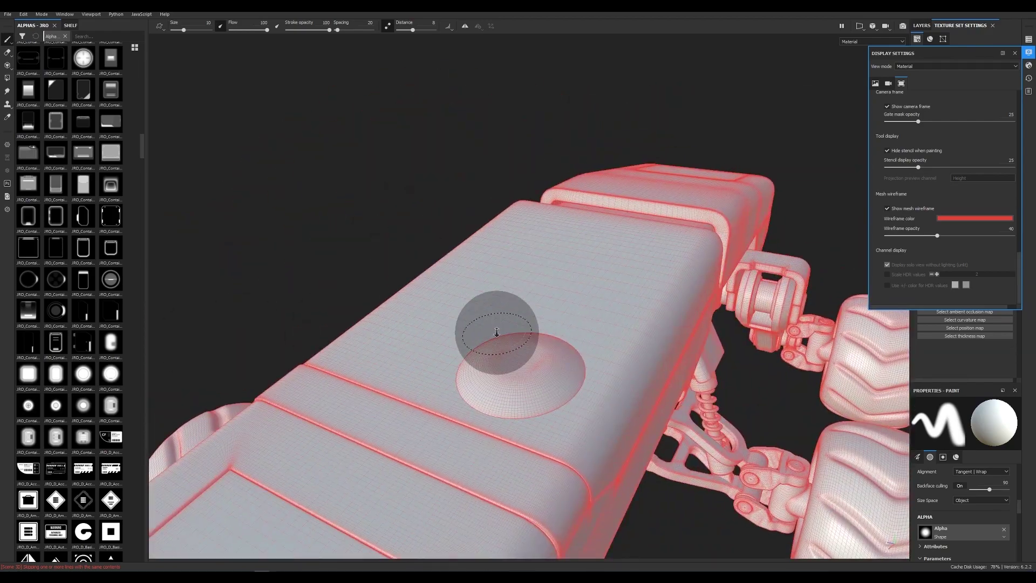
pyautogui.scroll(-3, 406, 275)
pyautogui.scroll(-2, 407, 275)
pyautogui.keyDown('alt'); pyautogui.moveTo(403, 176); pyautogui.dragTo(614, 107); pyautogui.keyUp('alt')
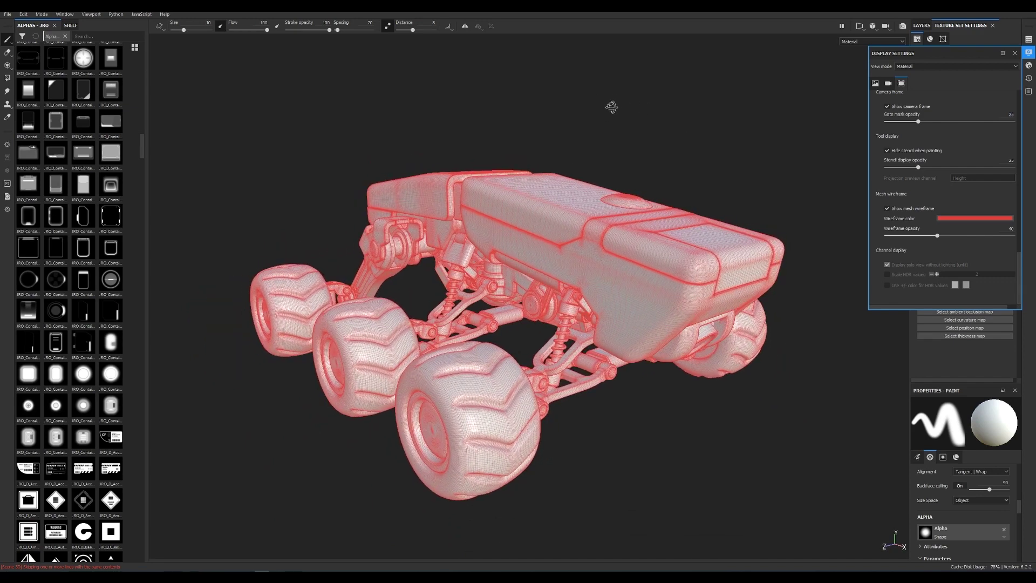
pyautogui.click(887, 209)
pyautogui.click(1030, 53)
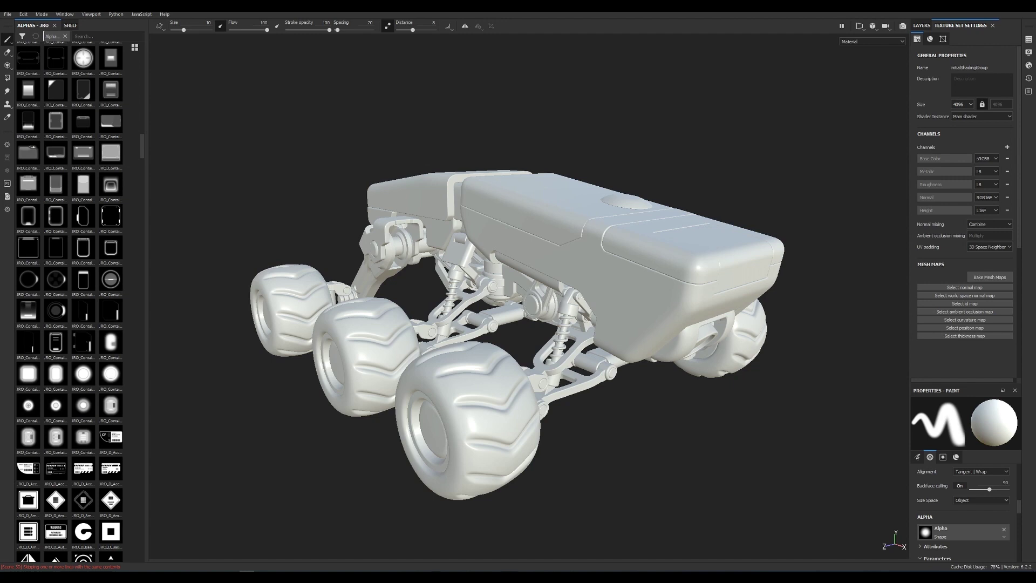
# Step: Show the 3D and 2D views side by side to examine the vehicle's UV layout
pyautogui.keyDown('alt'); pyautogui.moveTo(512, 348); pyautogui.dragTo(524, 350); pyautogui.keyUp('alt')
pyautogui.keyDown('alt'); pyautogui.moveTo(523, 350); pyautogui.dragTo(491, 334, button='middle'); pyautogui.keyUp('alt')
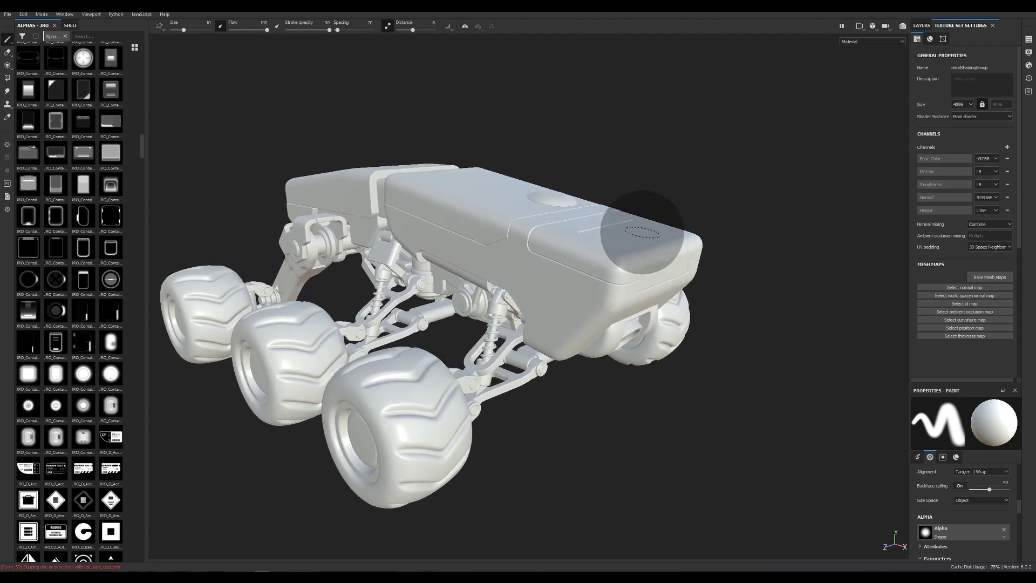
pyautogui.click(860, 27)
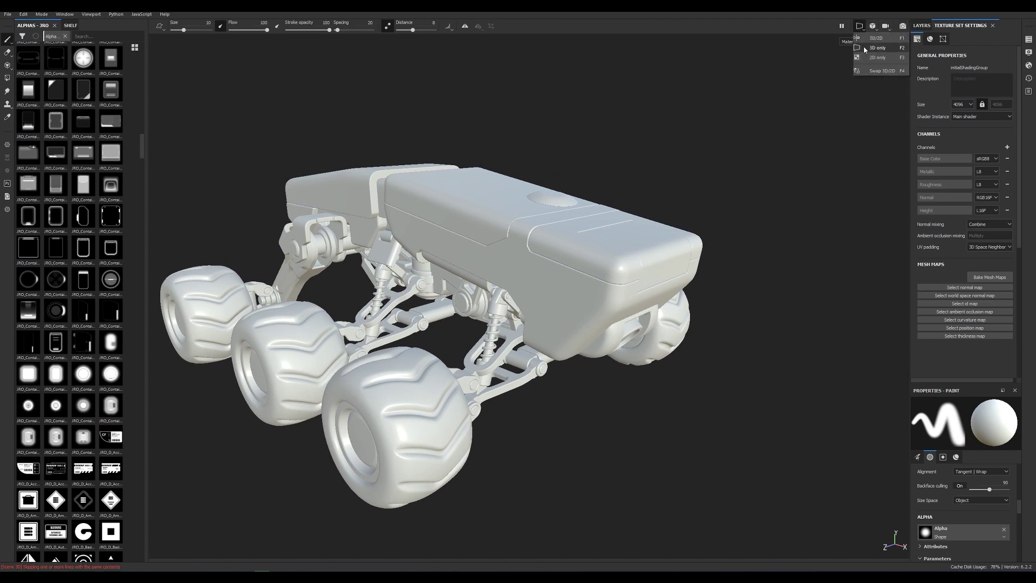
pyautogui.click(875, 38)
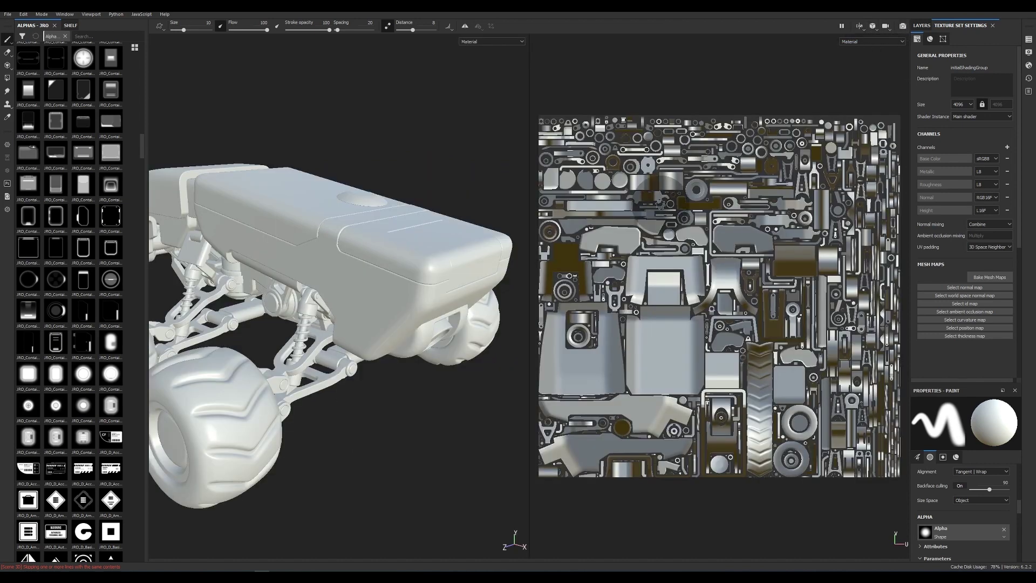
pyautogui.scroll(-3, 432, 211)
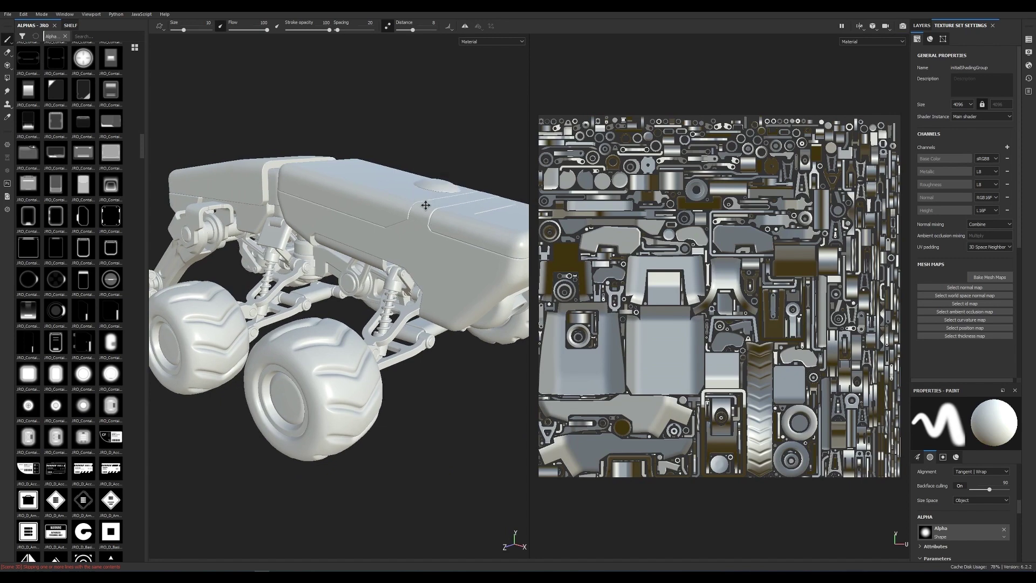
pyautogui.scroll(1, 410, 214)
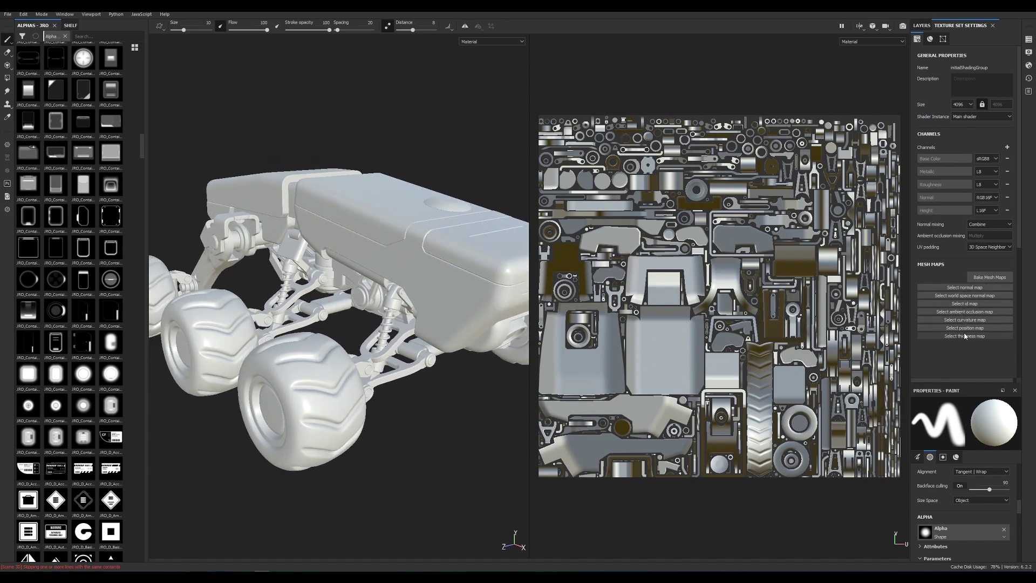
# Step: Start a mesh map bake and exclude the normal, world space normal, ID, position and thickness maps
pyautogui.click(996, 281)
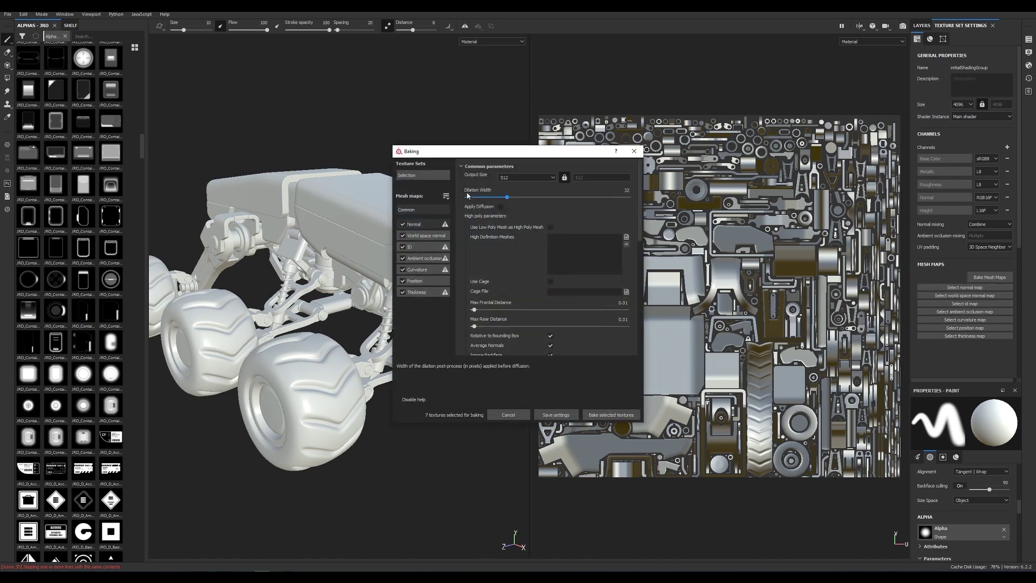
pyautogui.click(402, 225)
pyautogui.click(403, 235)
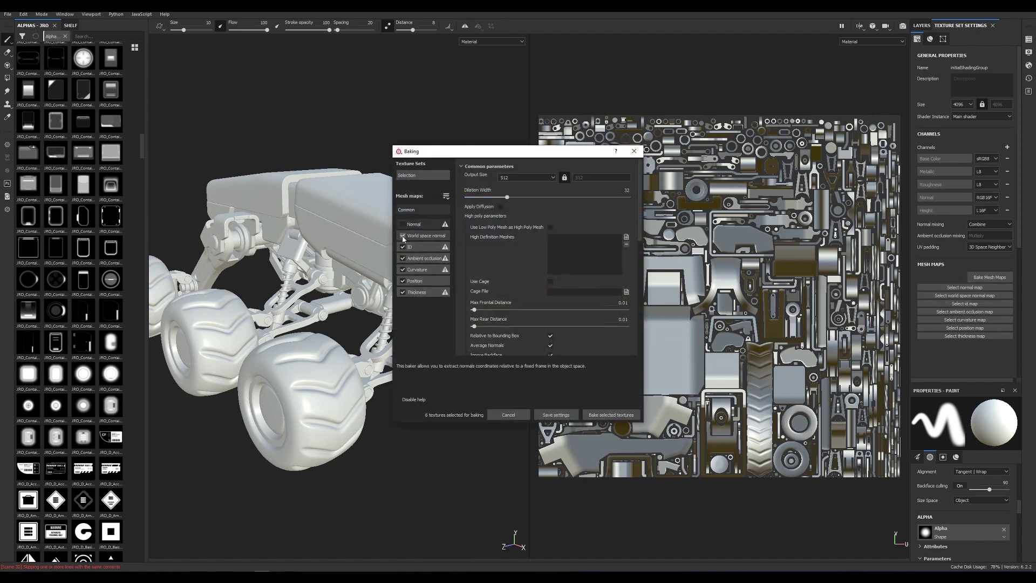
pyautogui.click(403, 281)
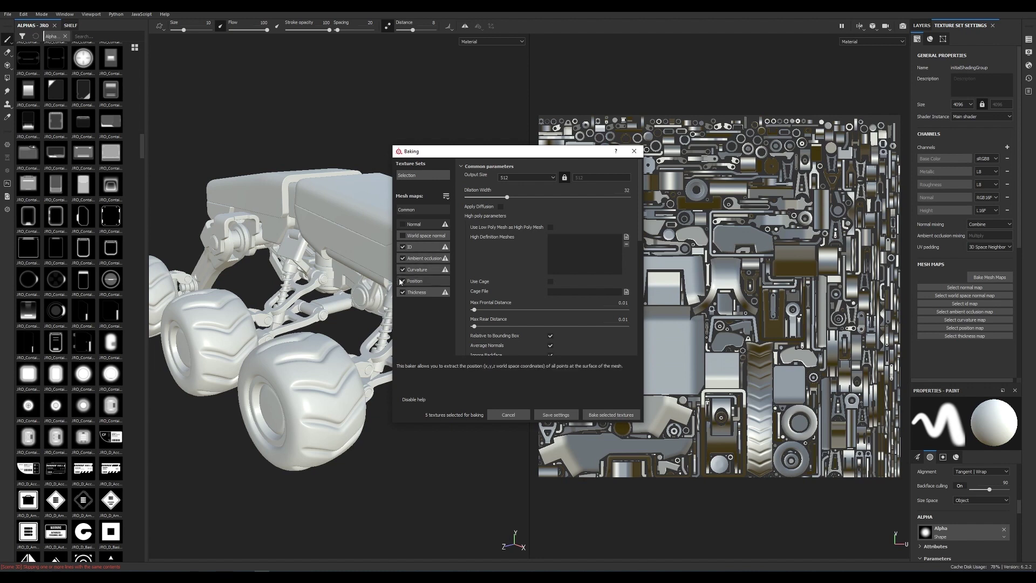
pyautogui.click(403, 292)
pyautogui.click(403, 247)
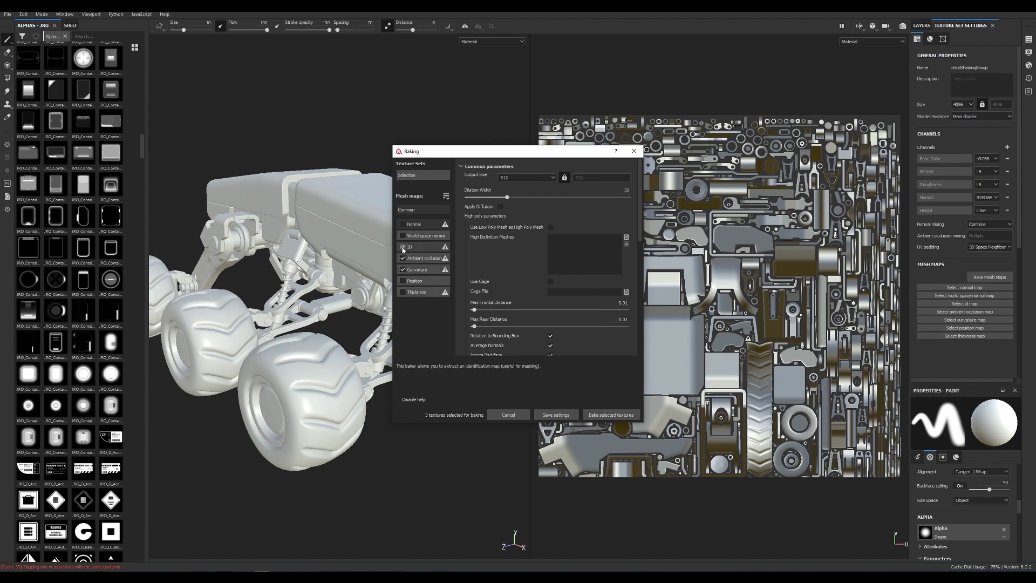
# Step: Review the ambient occlusion bake settings and set the common output size to 8192
pyautogui.click(424, 258)
pyautogui.scroll(-5, 508, 278)
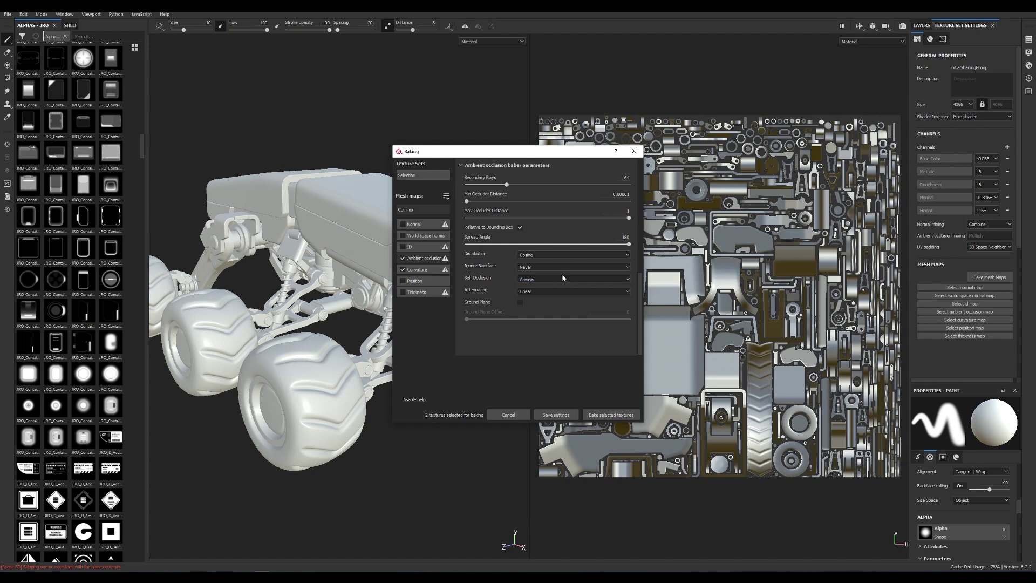
pyautogui.scroll(3, 561, 278)
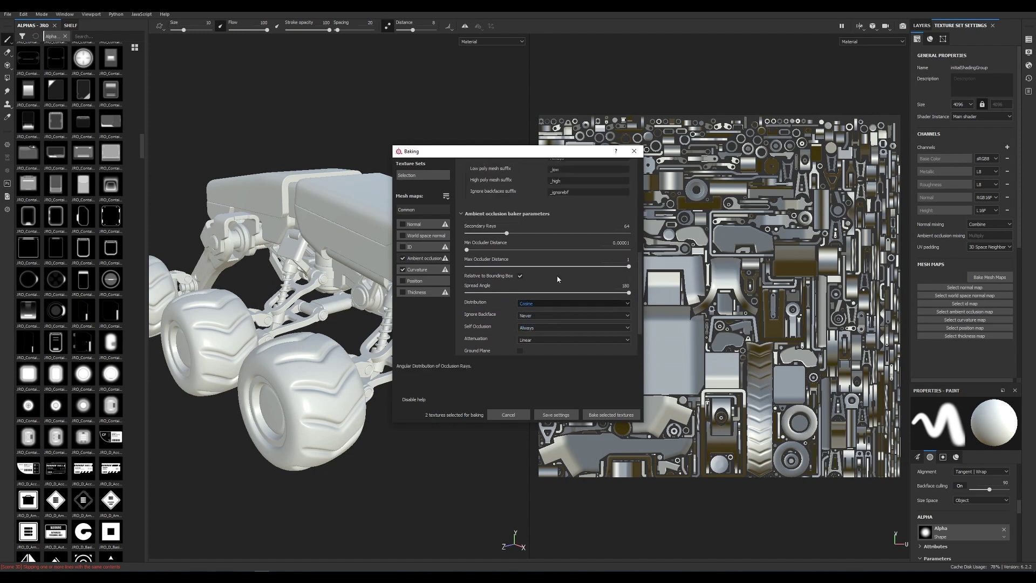
pyautogui.scroll(5, 558, 279)
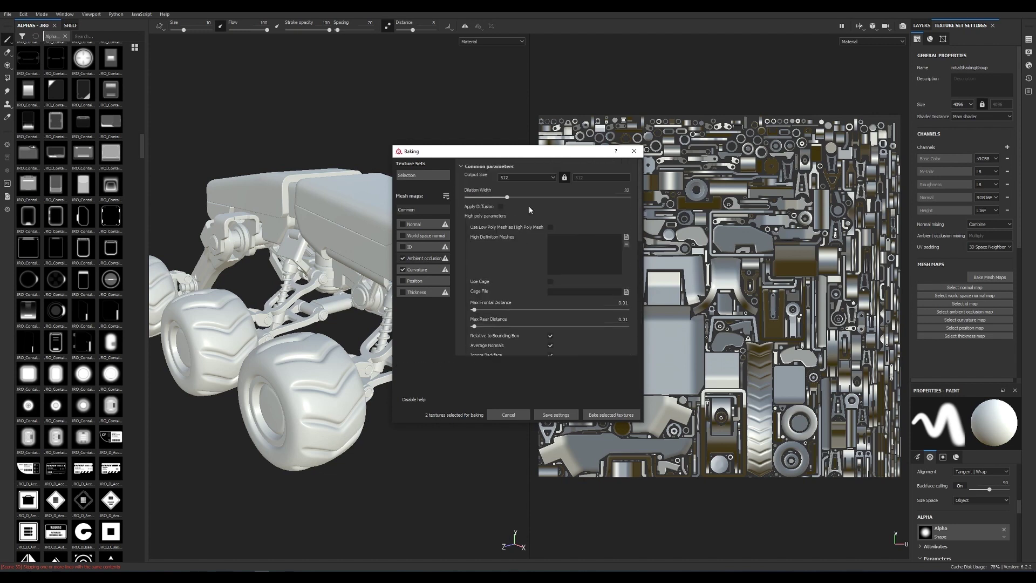
pyautogui.click(527, 174)
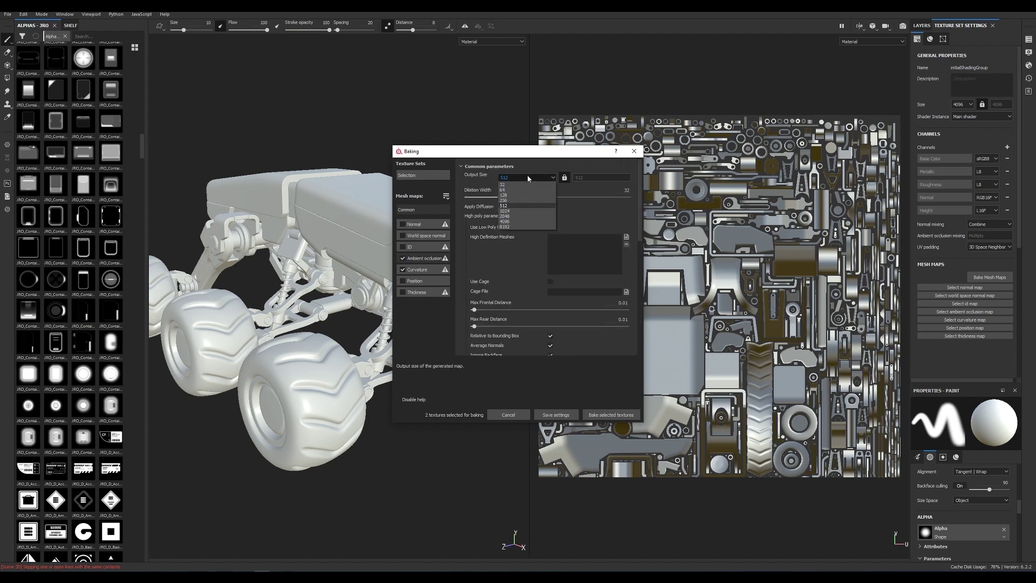
pyautogui.click(507, 226)
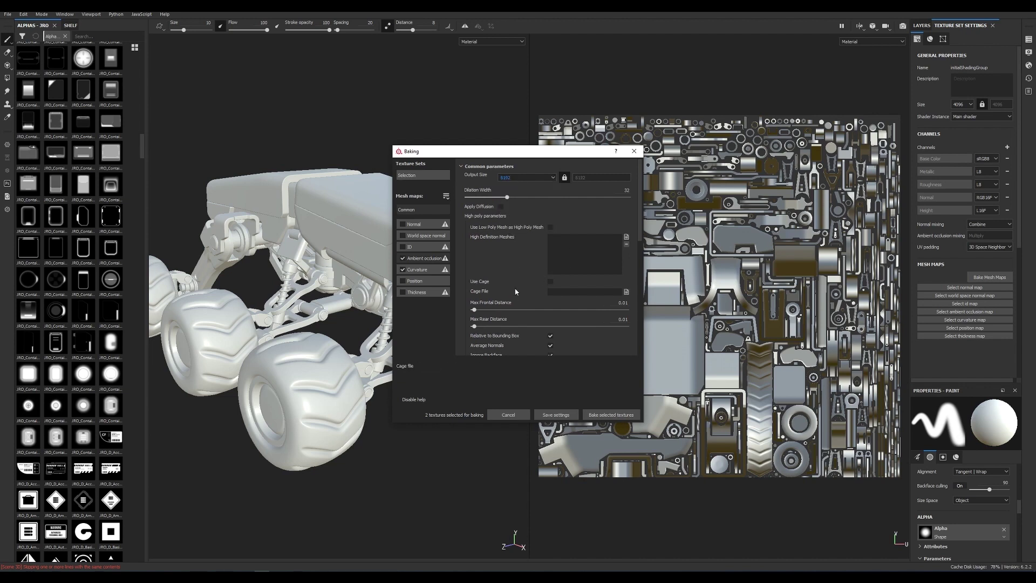
# Step: Set the bake's antialiasing to Subsampling 8x8
pyautogui.scroll(-2, 529, 276)
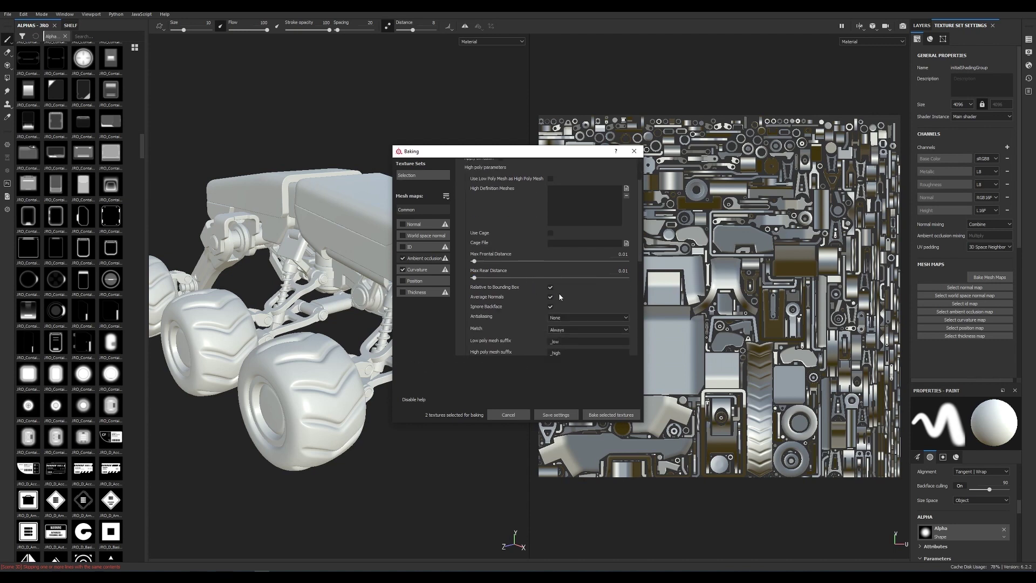
pyautogui.scroll(-2, 560, 296)
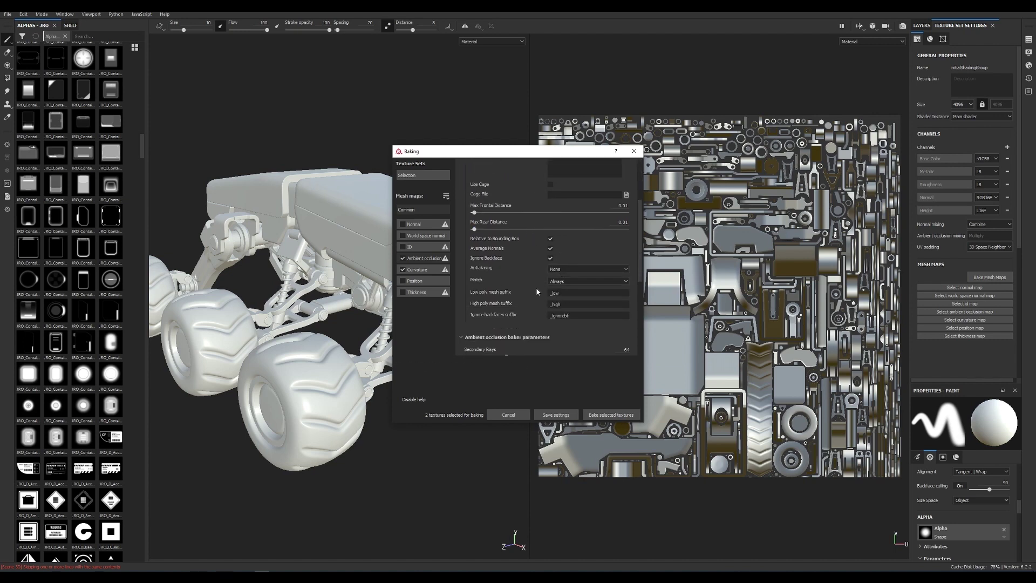
pyautogui.click(575, 268)
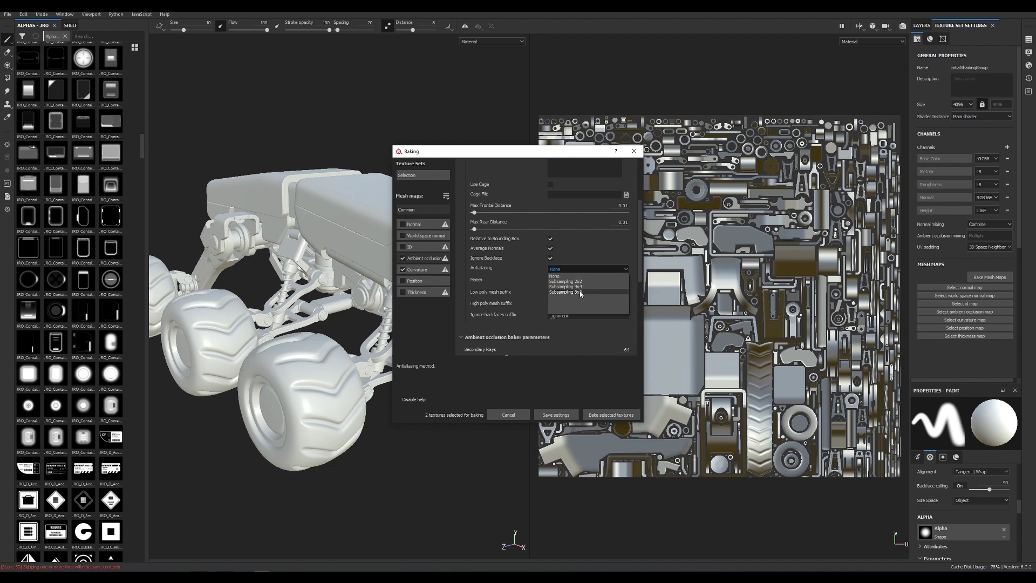
pyautogui.click(581, 292)
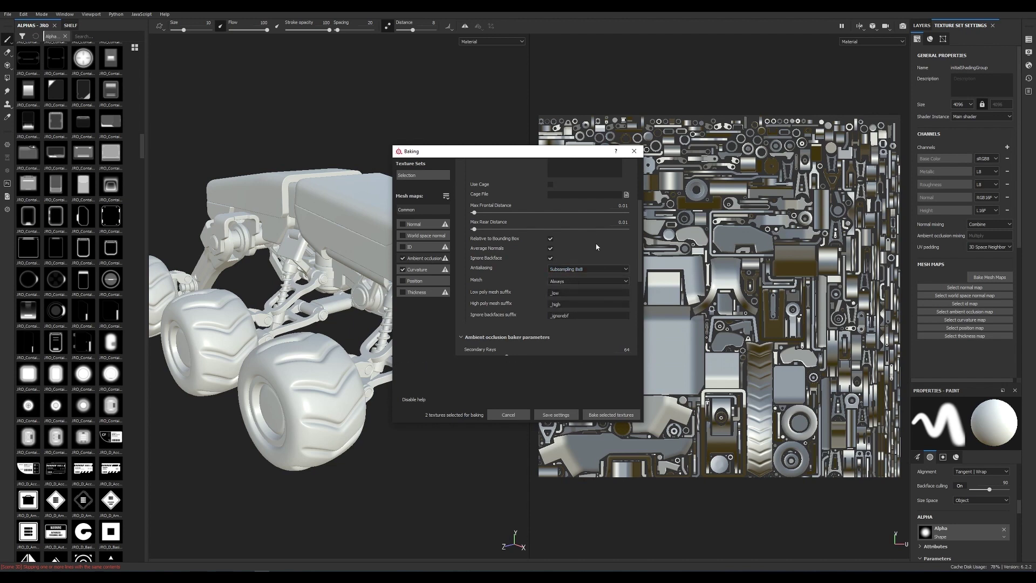
# Step: Raise the ambient occlusion baker's secondary rays to 256 and review the remaining bake parameters
pyautogui.scroll(-3, 596, 289)
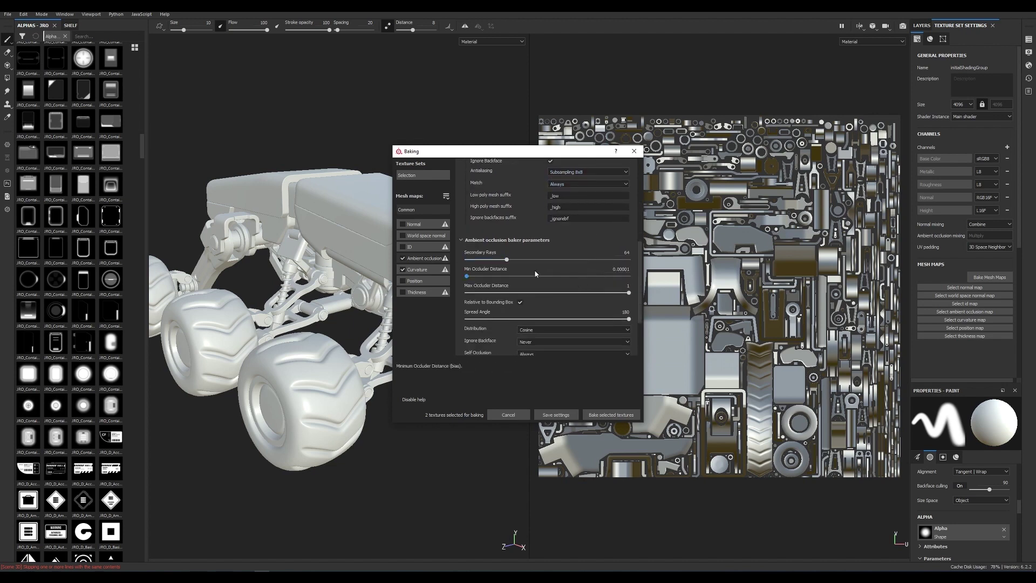
pyautogui.moveTo(509, 262); pyautogui.dragTo(645, 265)
pyautogui.scroll(-2, 567, 283)
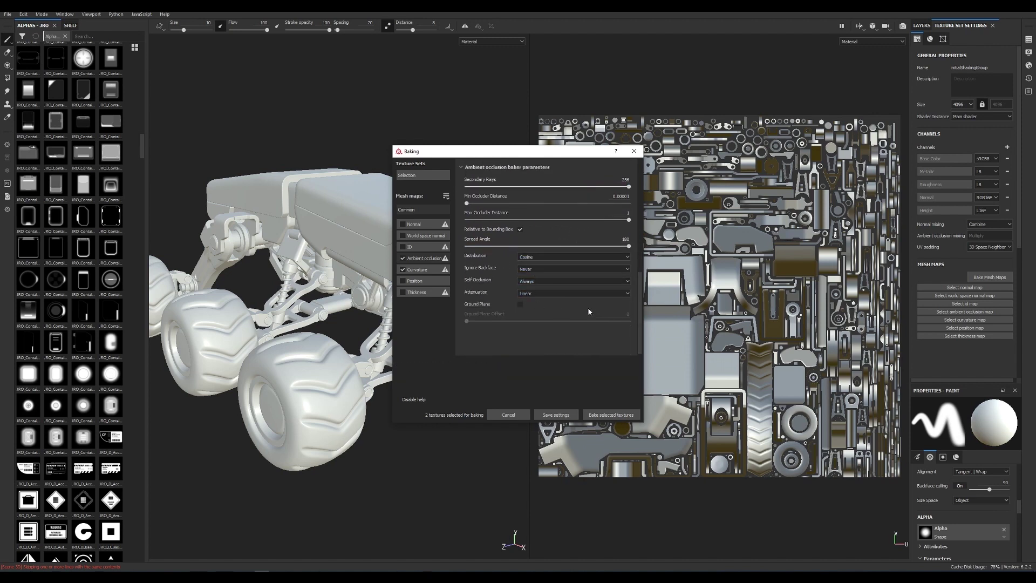
pyautogui.scroll(5, 567, 273)
pyautogui.scroll(3, 575, 274)
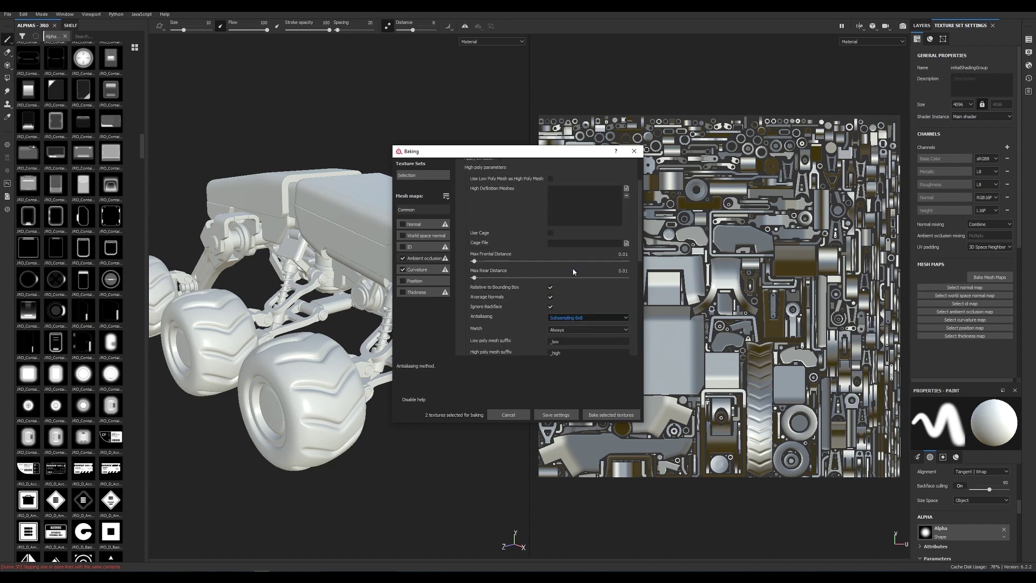
pyautogui.scroll(-2, 573, 271)
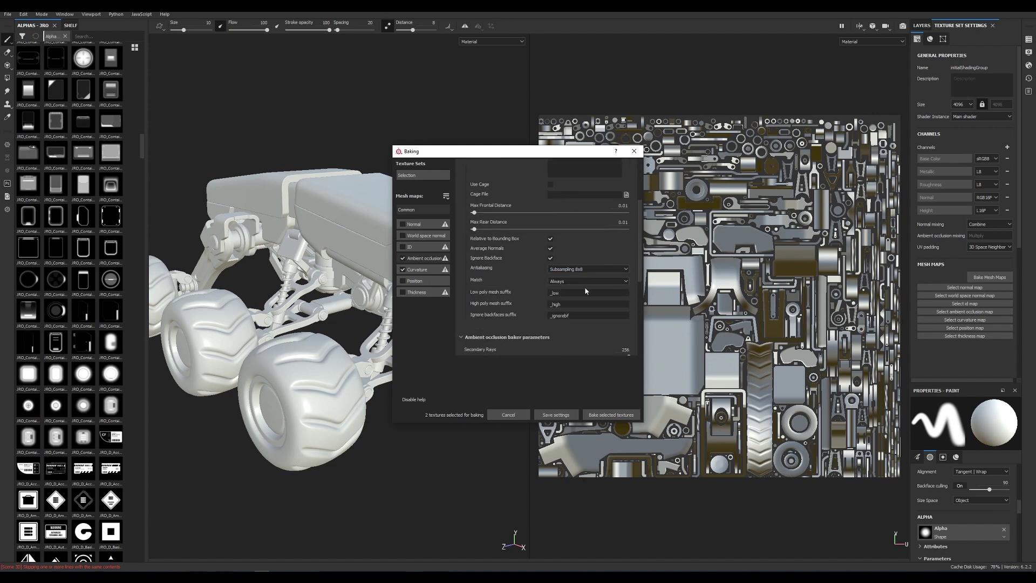
pyautogui.scroll(-4, 585, 287)
pyautogui.scroll(-2, 586, 291)
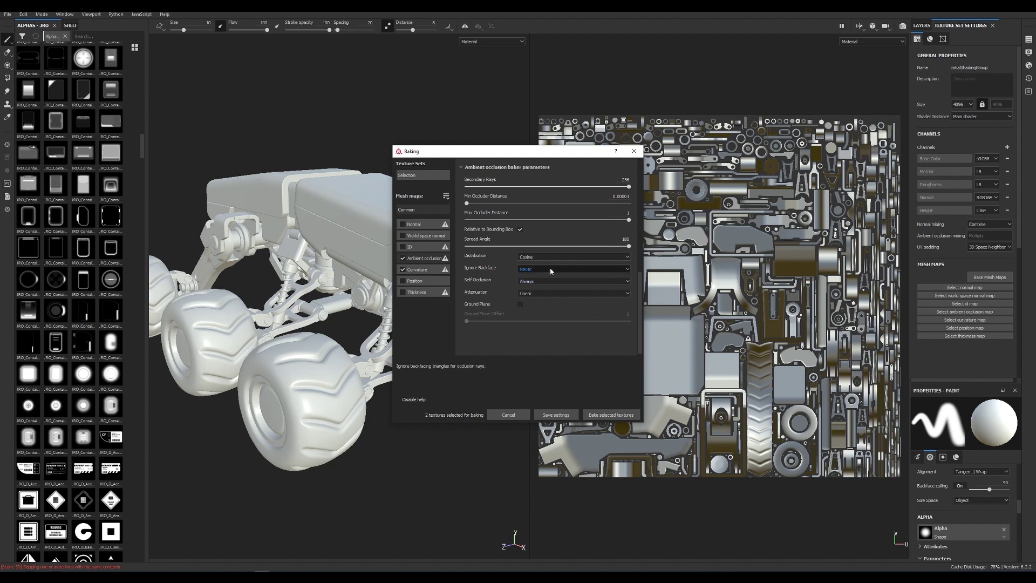
# Step: Raise the curvature baker's secondary rays to 256, keeping the Generate from Mesh method
pyautogui.click(426, 270)
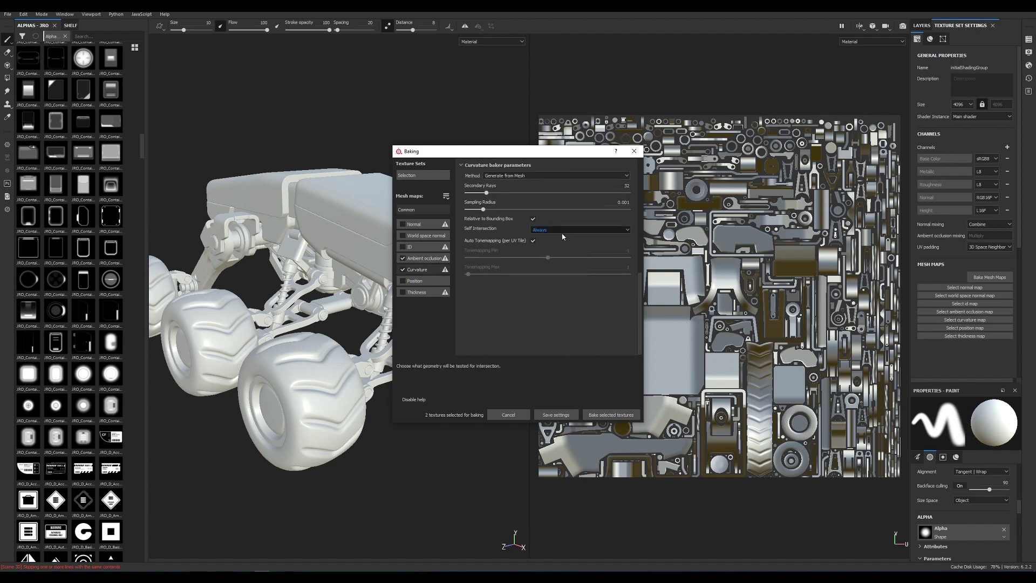
pyautogui.scroll(1, 567, 245)
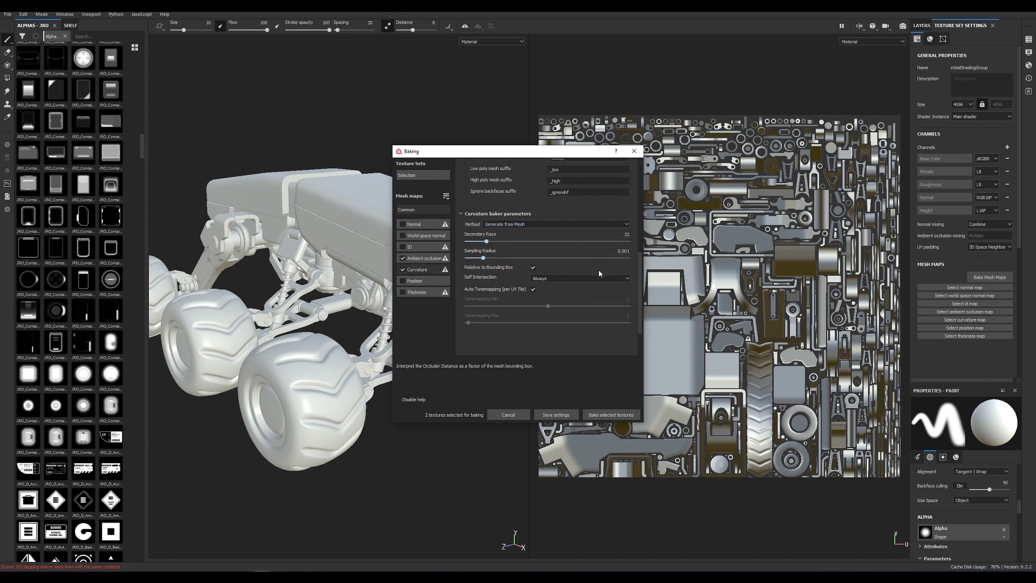
pyautogui.scroll(1, 606, 278)
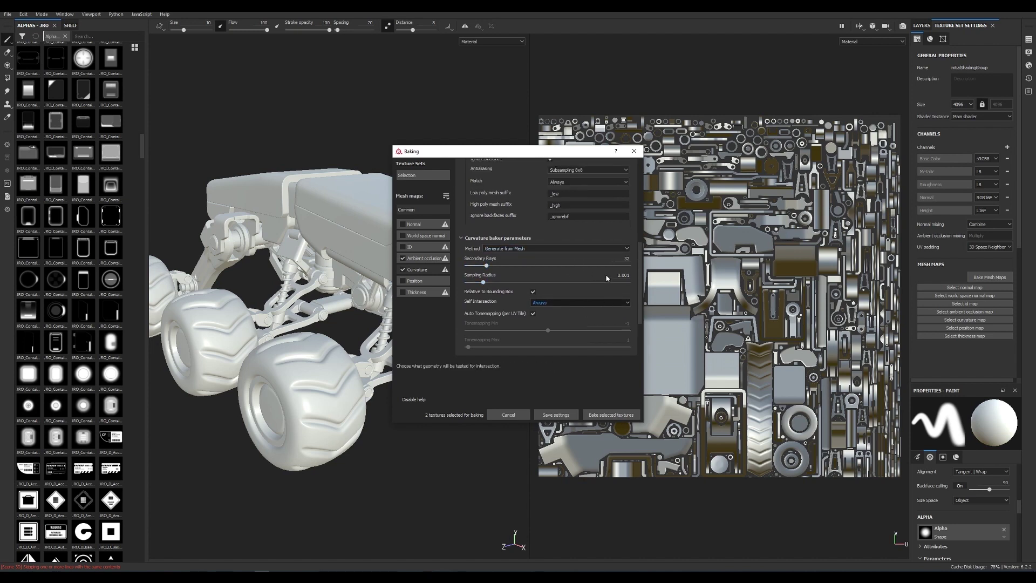
pyautogui.moveTo(495, 265); pyautogui.dragTo(632, 266)
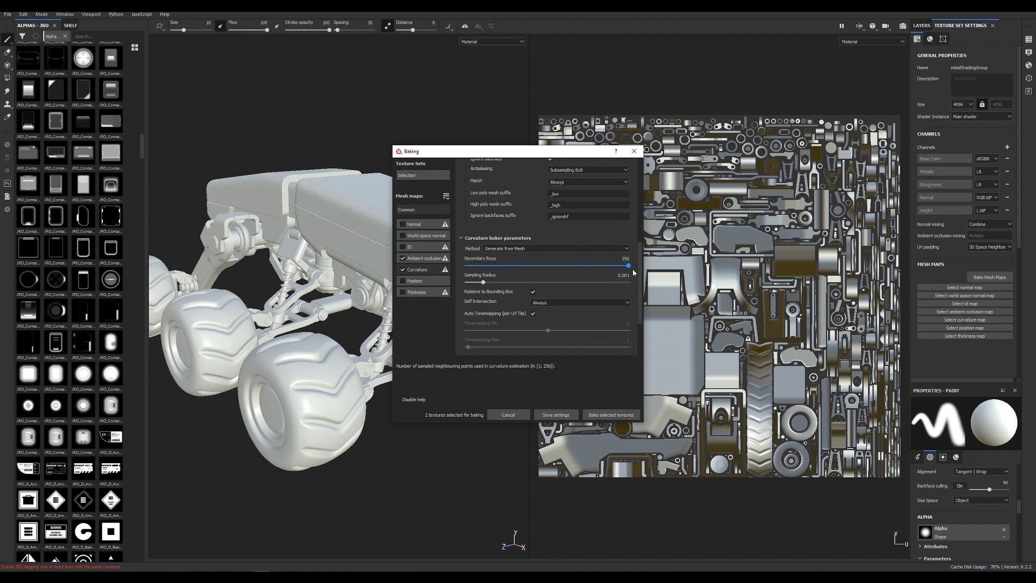
pyautogui.click(552, 238)
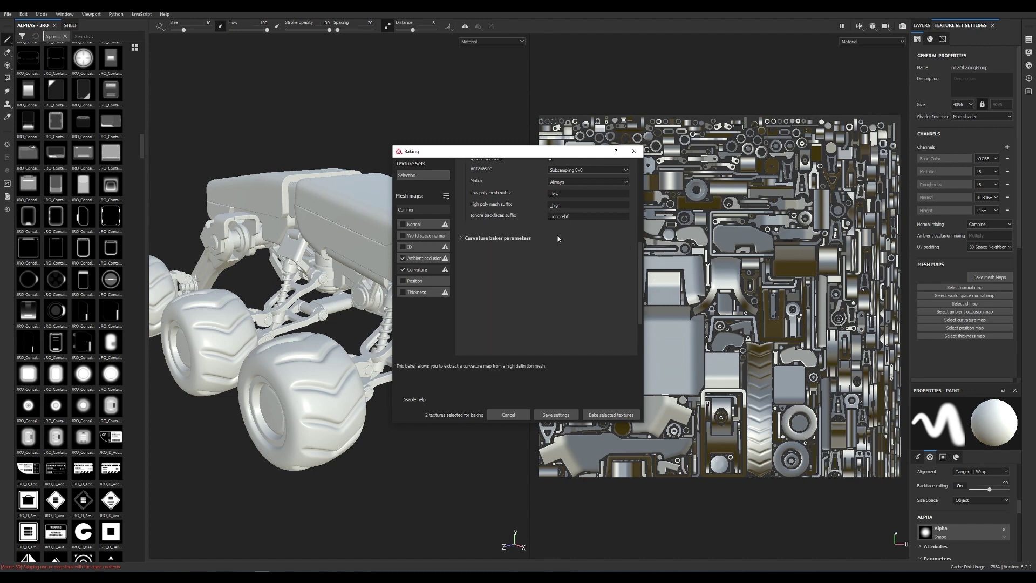
pyautogui.click(525, 238)
# Step: Check the common bake parameters and bake the ambient occlusion and curvature maps
pyautogui.scroll(4, 581, 247)
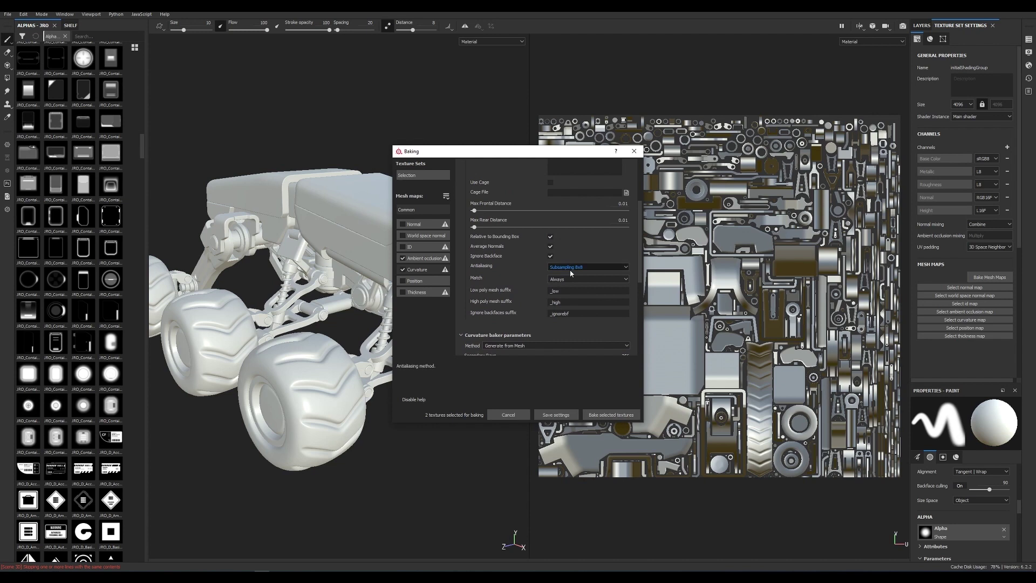
pyautogui.scroll(4, 596, 245)
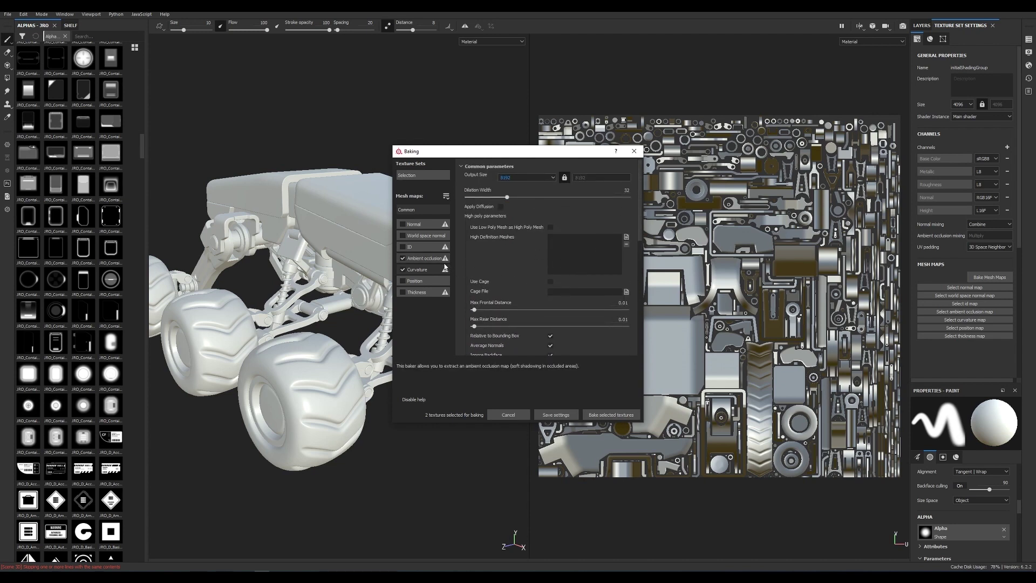
pyautogui.click(609, 415)
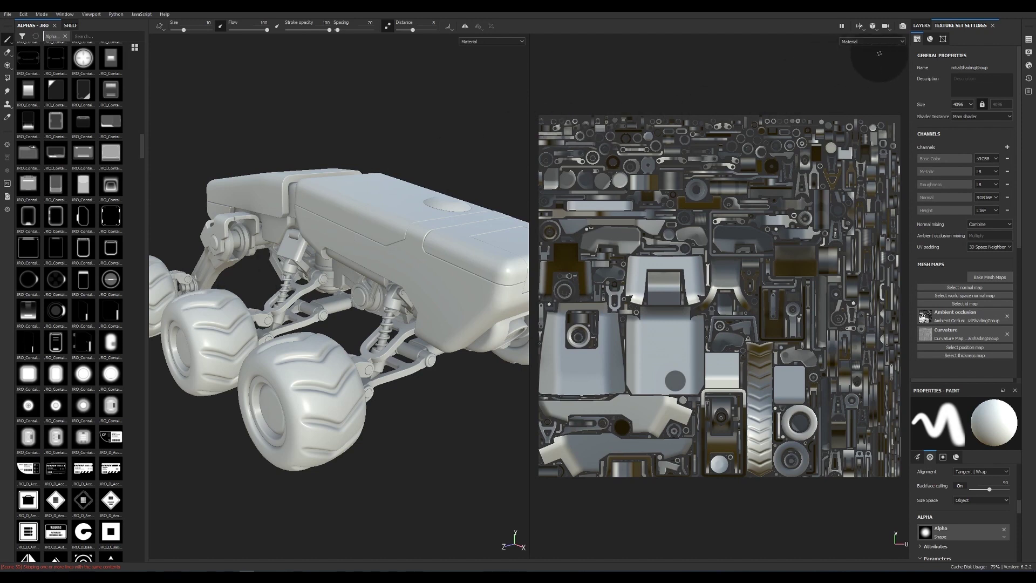
# Step: Switch the viewport layout to show only the 3D view of the vehicle
pyautogui.click(876, 29)
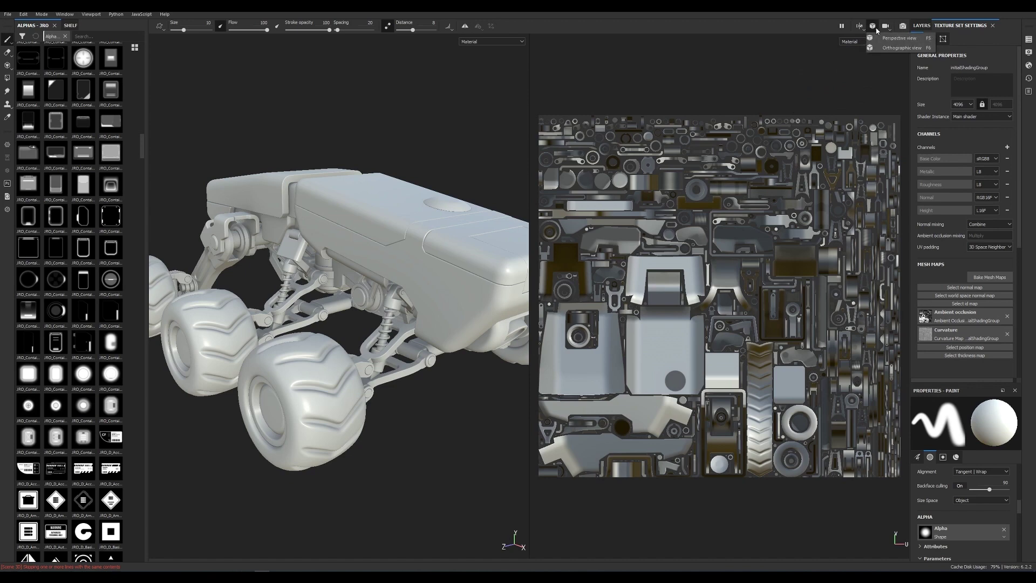
pyautogui.click(876, 29)
pyautogui.click(859, 26)
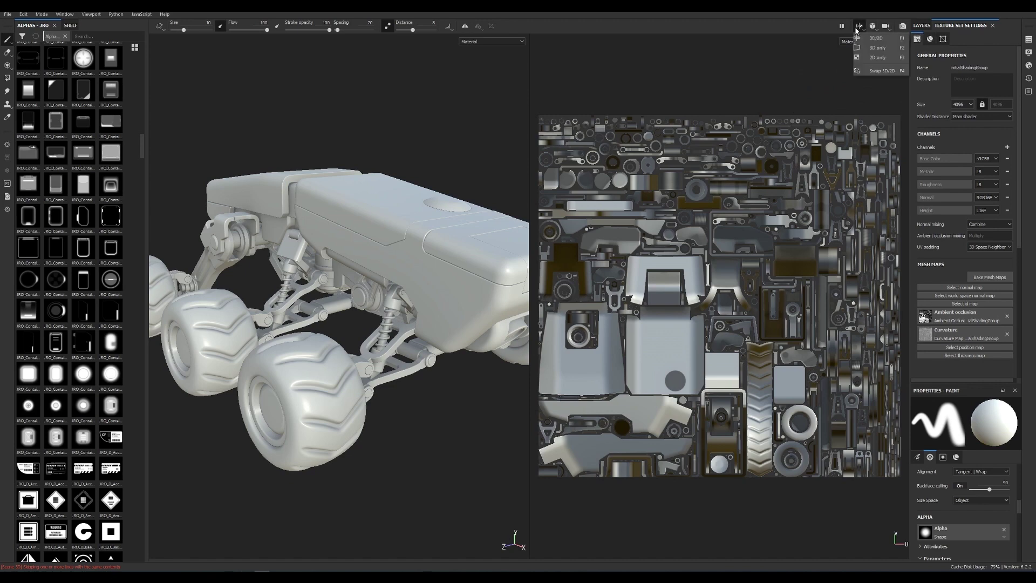
pyautogui.click(878, 48)
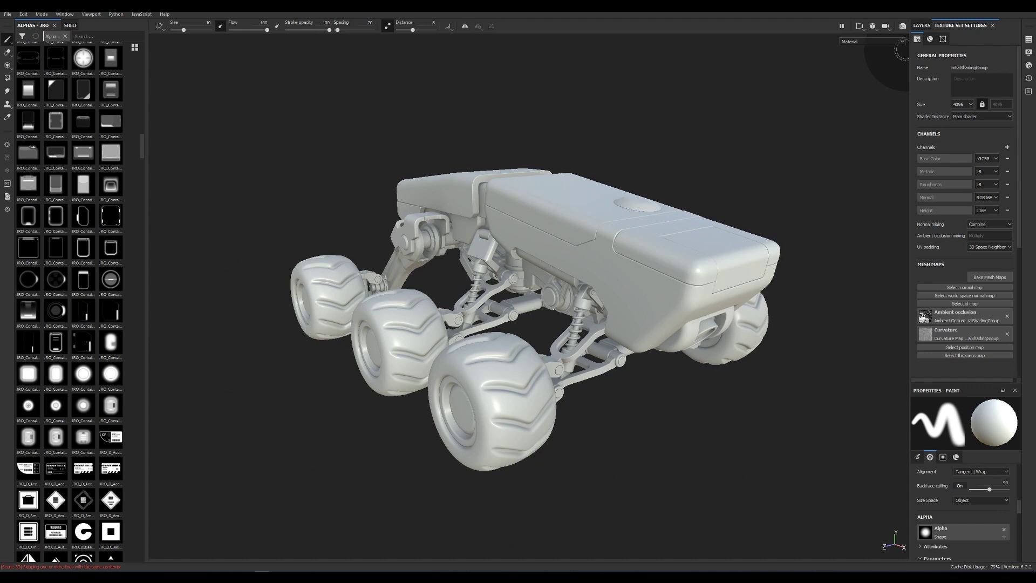
# Step: Display the ambient occlusion mesh map on the vehicle and inspect it from several angles
pyautogui.click(888, 43)
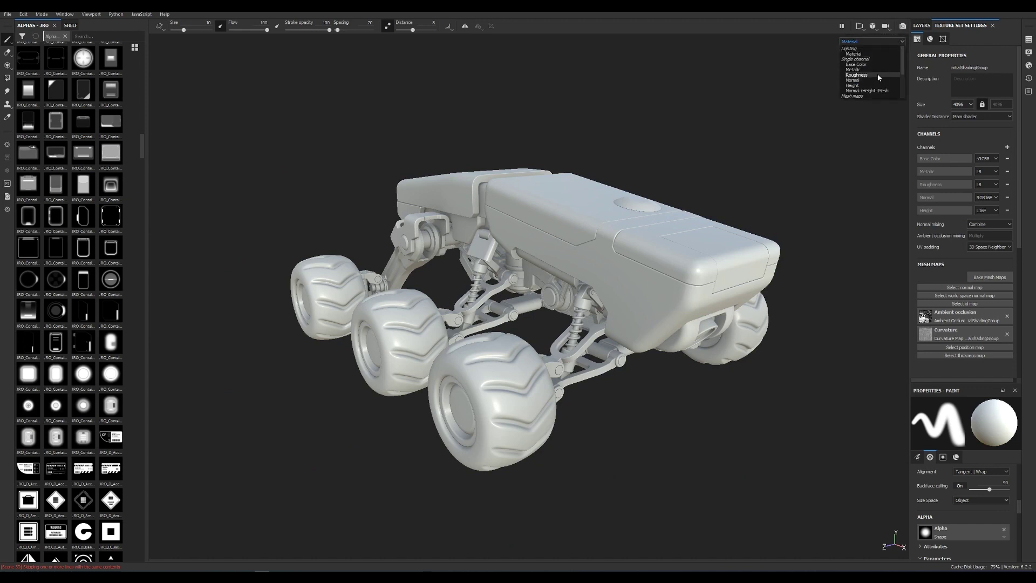
pyautogui.scroll(-3, 876, 84)
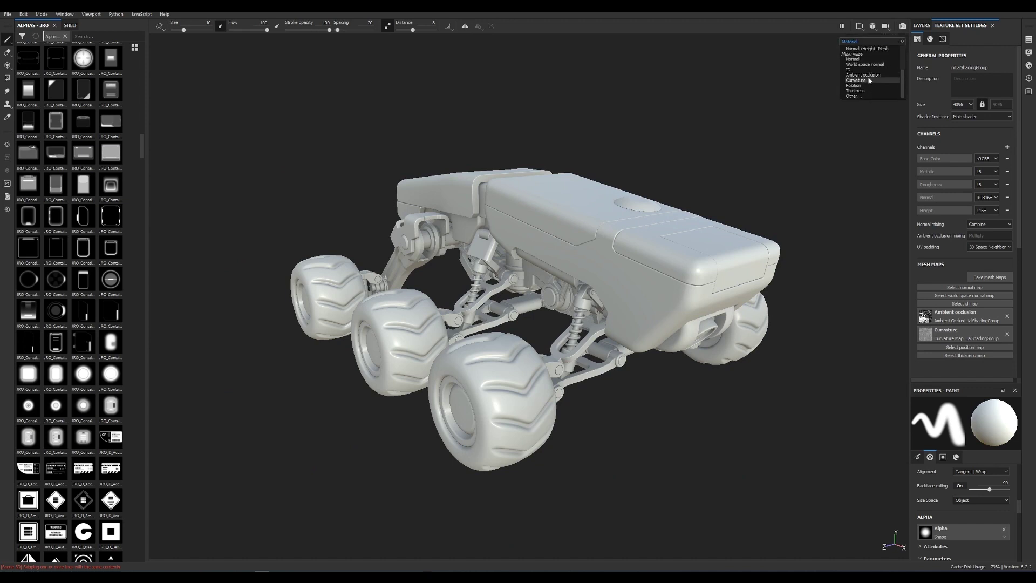
pyautogui.click(859, 88)
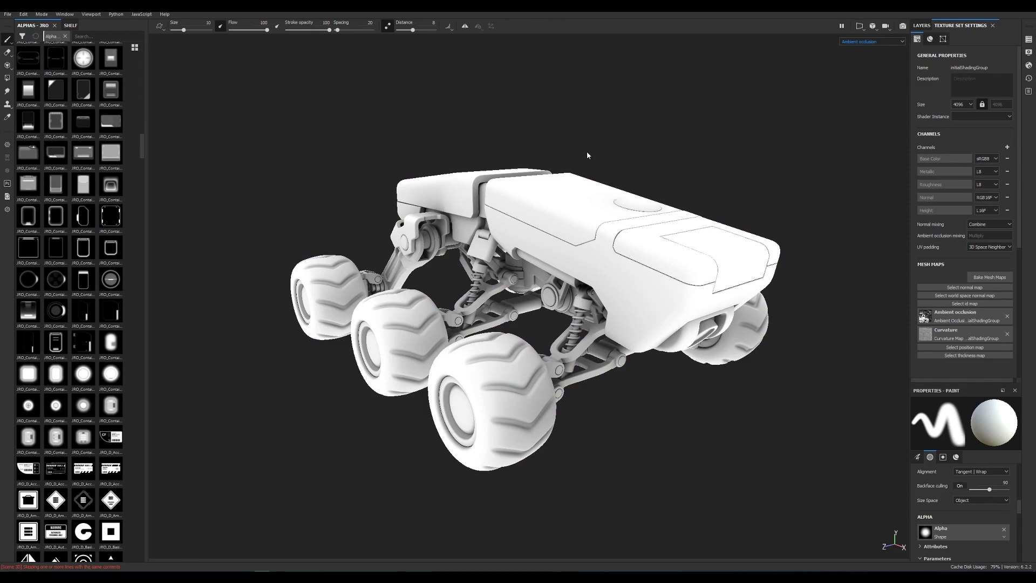
pyautogui.keyDown('alt'); pyautogui.moveTo(587, 153); pyautogui.dragTo(656, 179); pyautogui.keyUp('alt')
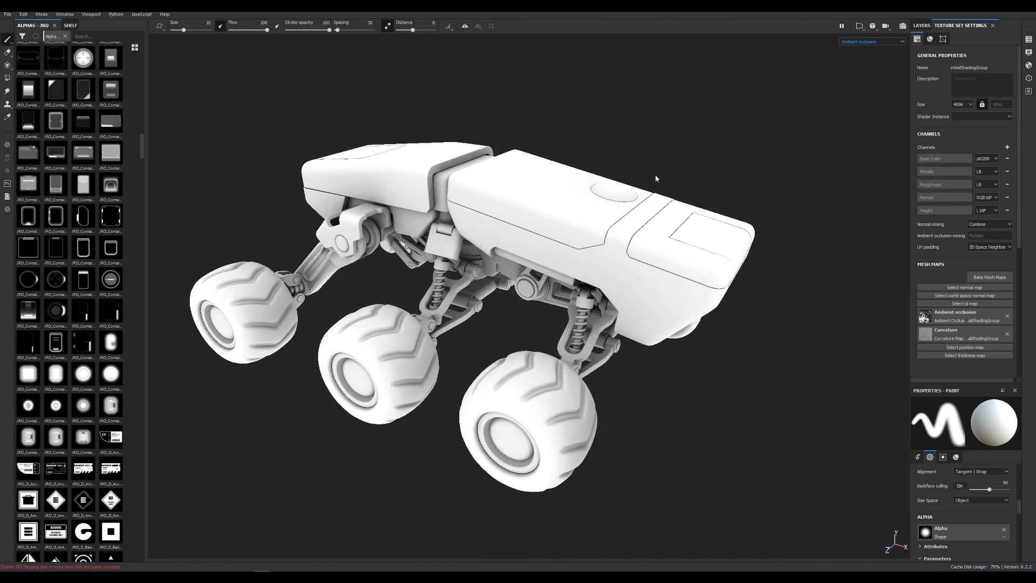
pyautogui.keyDown('alt'); pyautogui.moveTo(656, 173); pyautogui.dragTo(354, 224, button='right'); pyautogui.keyUp('alt')
pyautogui.keyDown('alt'); pyautogui.moveTo(355, 224); pyautogui.dragTo(173, 250); pyautogui.keyUp('alt')
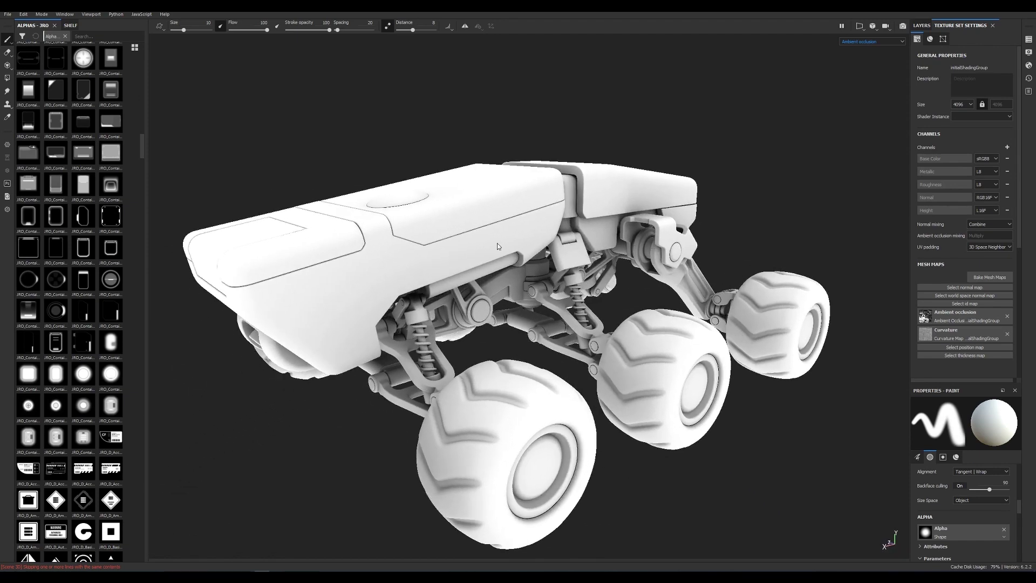
# Step: Display the curvature mesh map on the vehicle and inspect its edges and panel seams from another angle
pyautogui.click(879, 43)
pyautogui.click(876, 86)
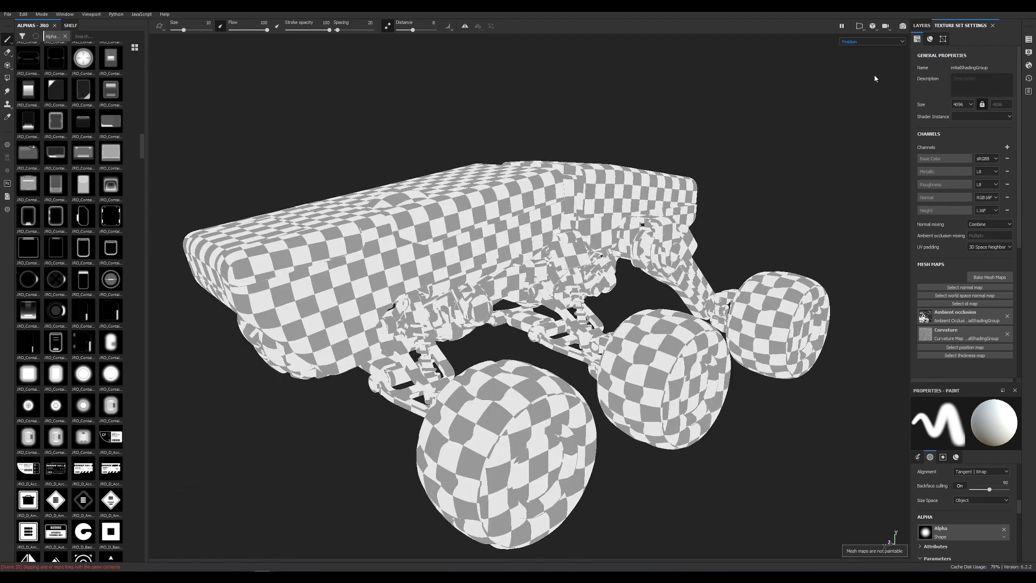
pyautogui.click(873, 42)
pyautogui.click(859, 80)
pyautogui.keyDown('alt'); pyautogui.moveTo(809, 92); pyautogui.dragTo(485, 136); pyautogui.keyUp('alt')
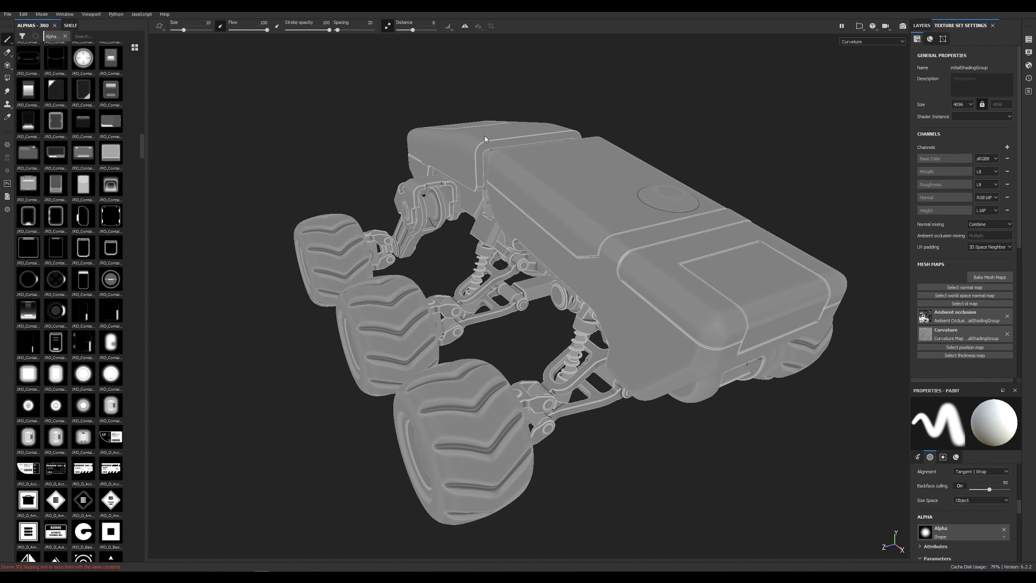
# Step: Set up a new mesh map bake with world space normal, position and thickness enabled, and ambient occlusion and curvature disabled
pyautogui.click(989, 278)
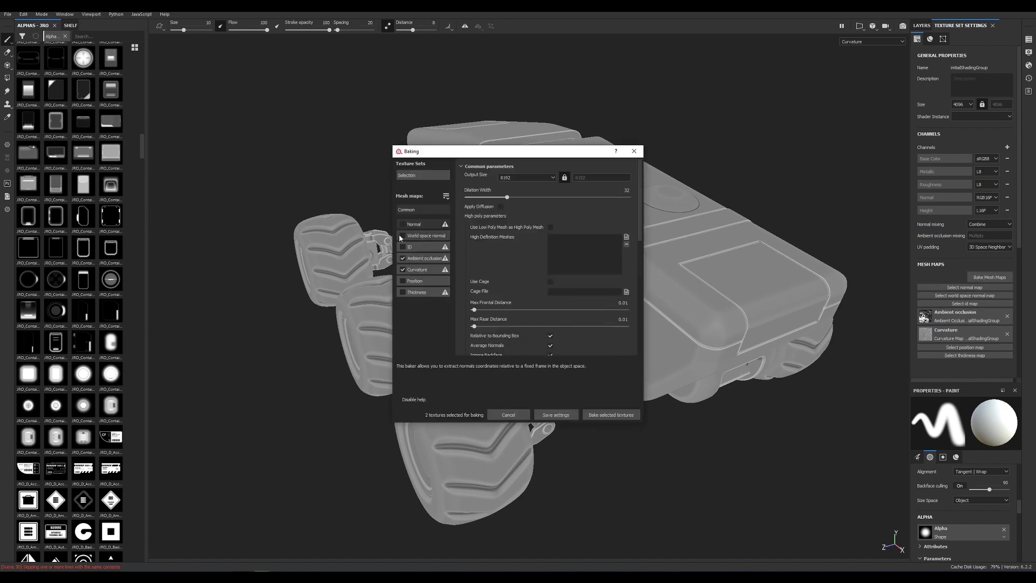
pyautogui.click(402, 236)
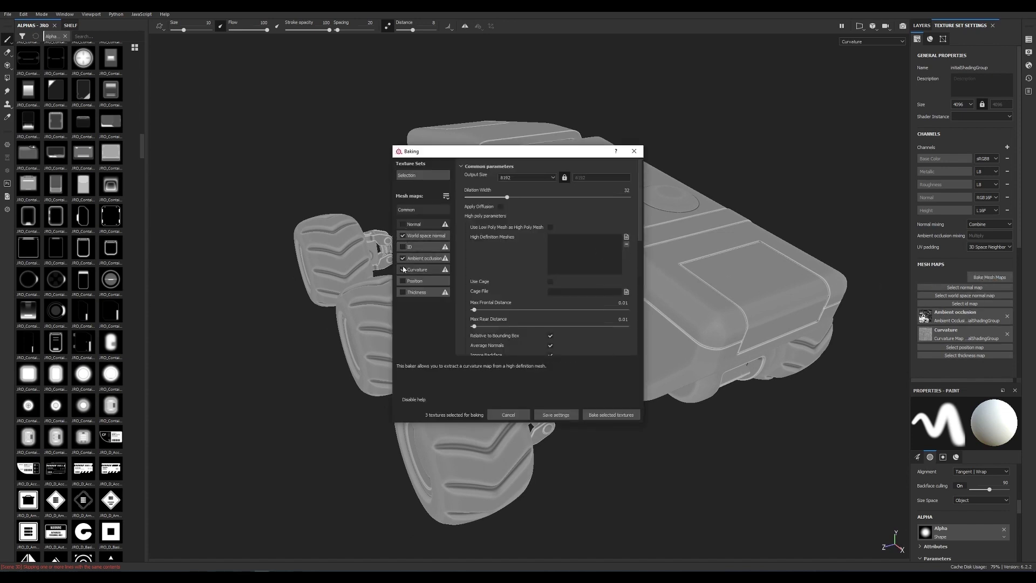
pyautogui.click(402, 258)
pyautogui.click(403, 269)
pyautogui.click(402, 280)
pyautogui.click(403, 292)
# Step: Set the thickness baker's secondary rays to 256, bake the selected maps, and check the resulting mesh map list
pyautogui.click(426, 236)
pyautogui.click(418, 280)
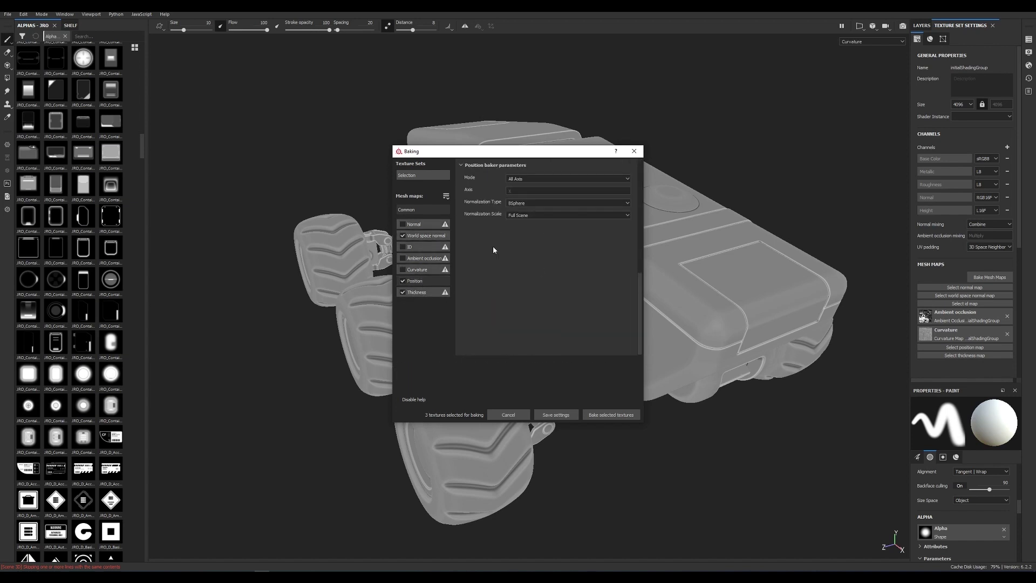
pyautogui.click(418, 292)
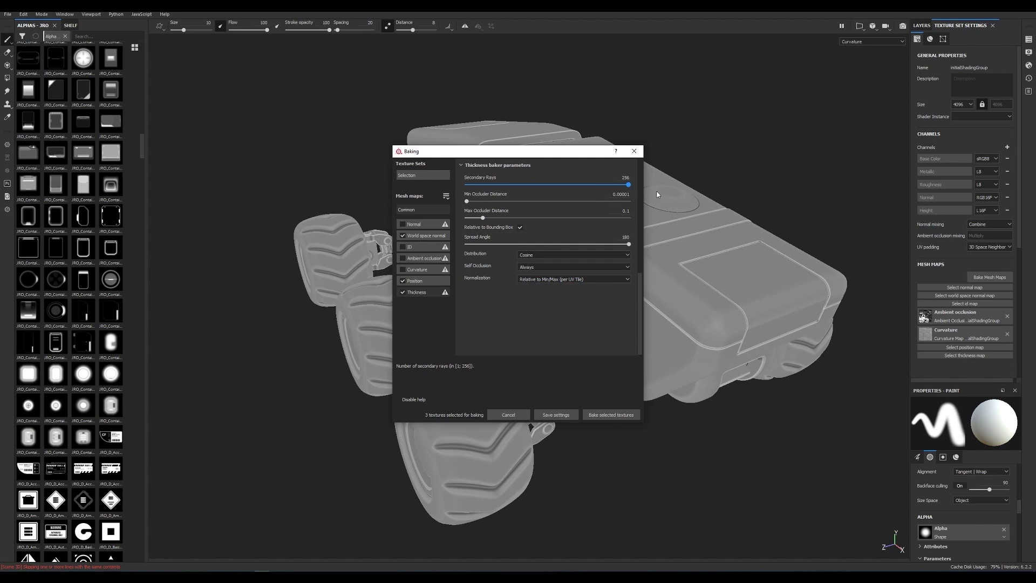
pyautogui.click(606, 416)
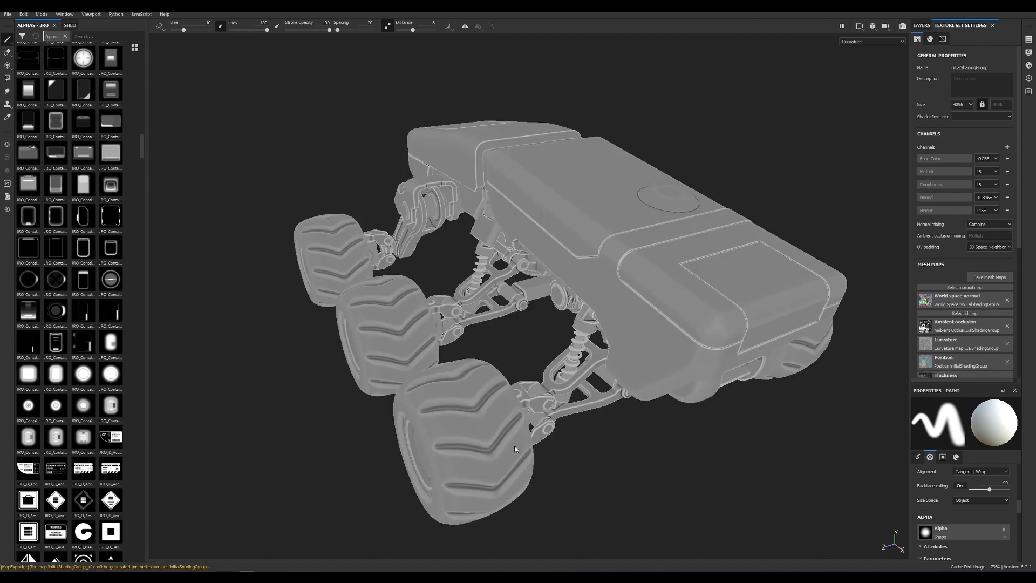
pyautogui.scroll(-3, 951, 333)
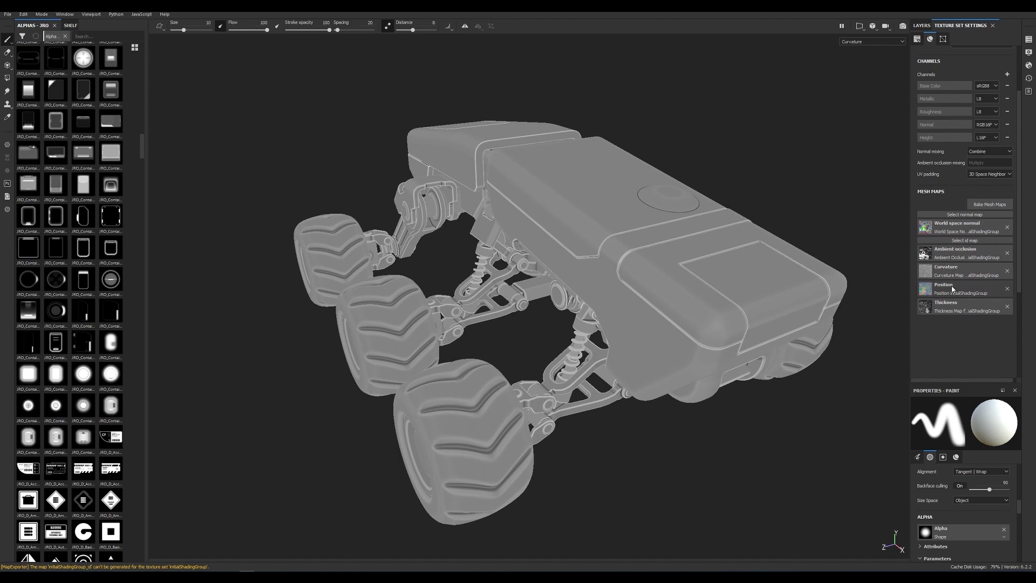
pyautogui.scroll(3, 951, 286)
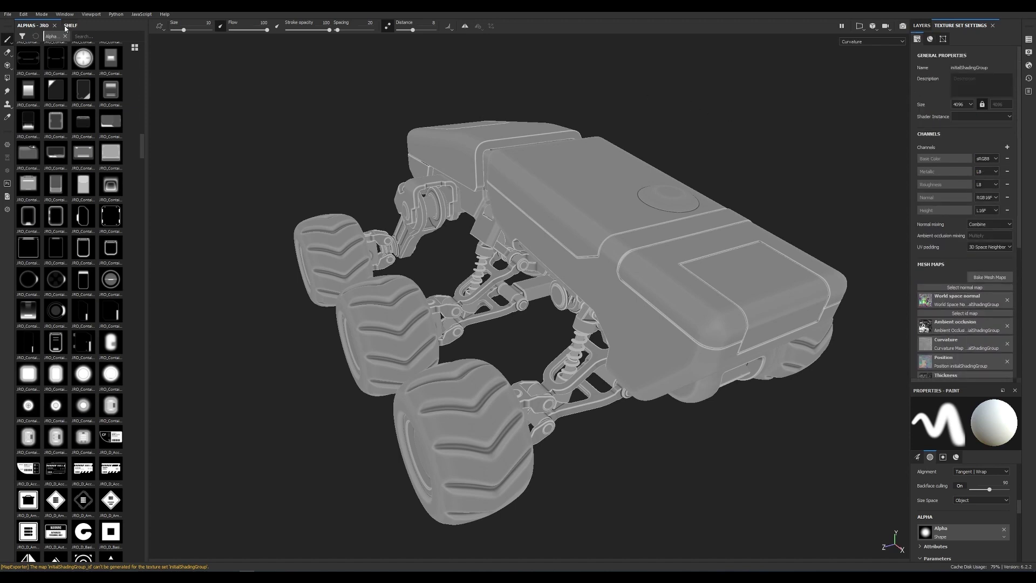
# Step: Start a texture export and choose the Mesh Maps output template
pyautogui.click(9, 15)
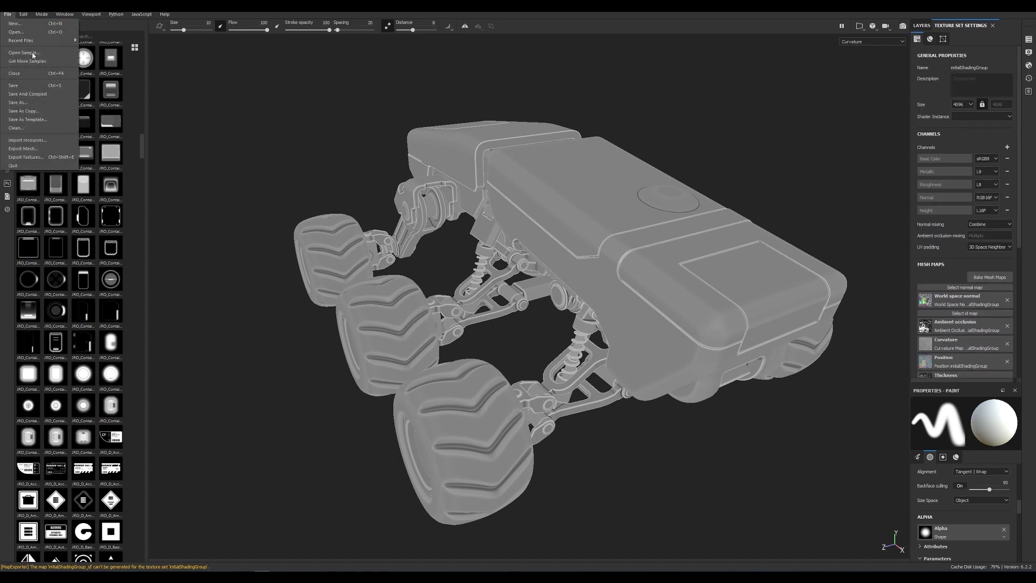
pyautogui.click(36, 160)
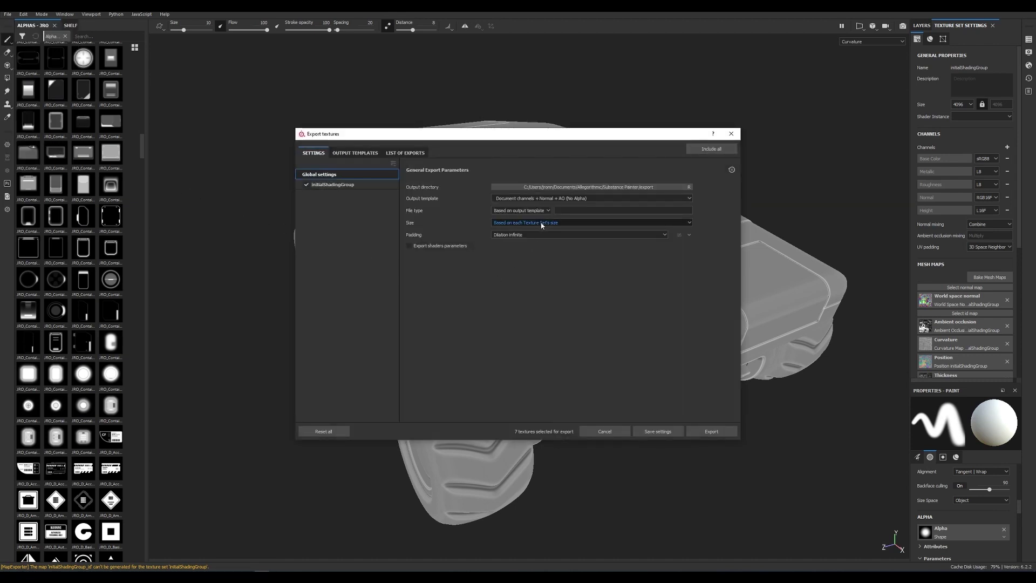
pyautogui.click(570, 198)
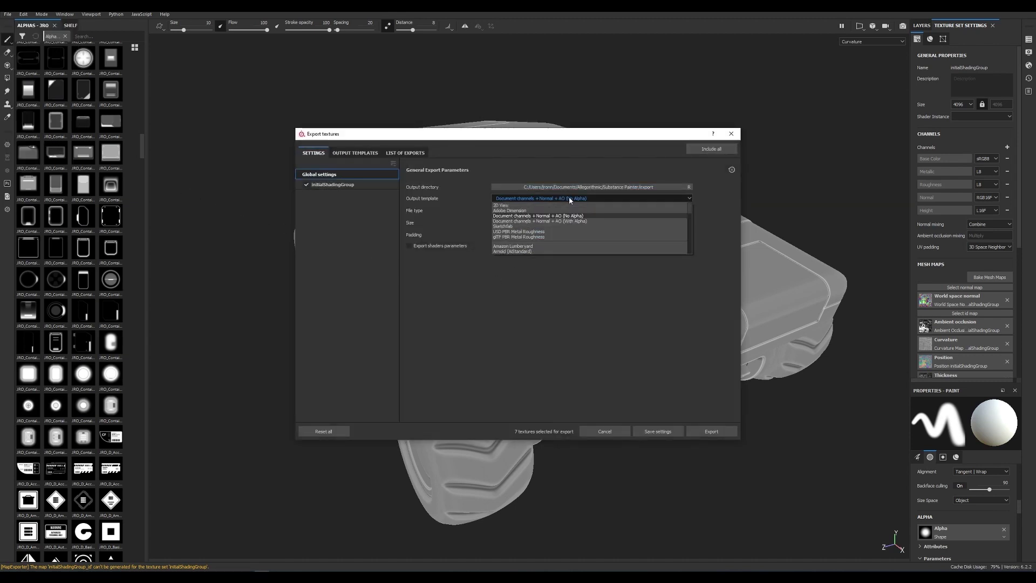
pyautogui.scroll(-3, 550, 220)
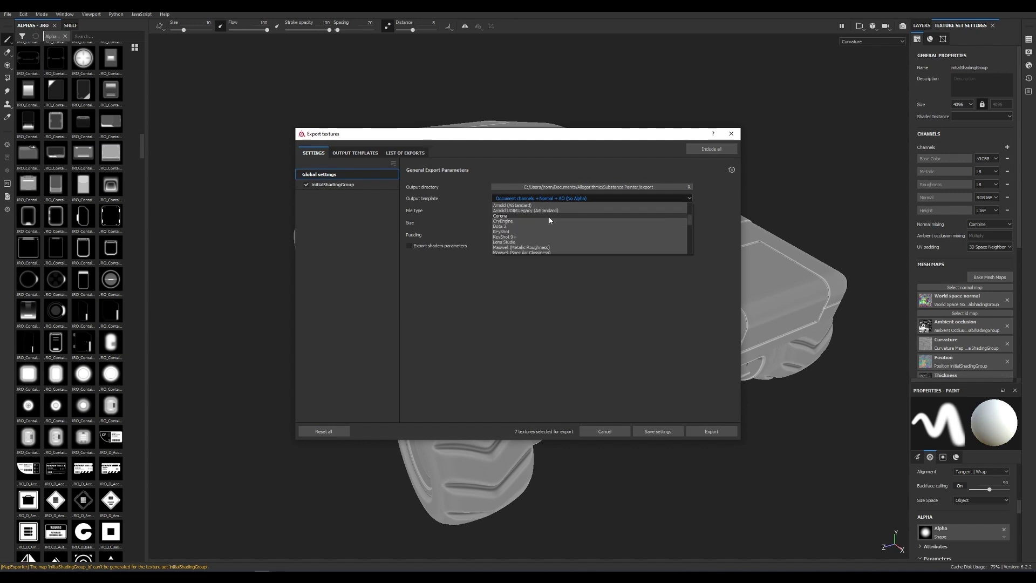
pyautogui.scroll(-1, 549, 217)
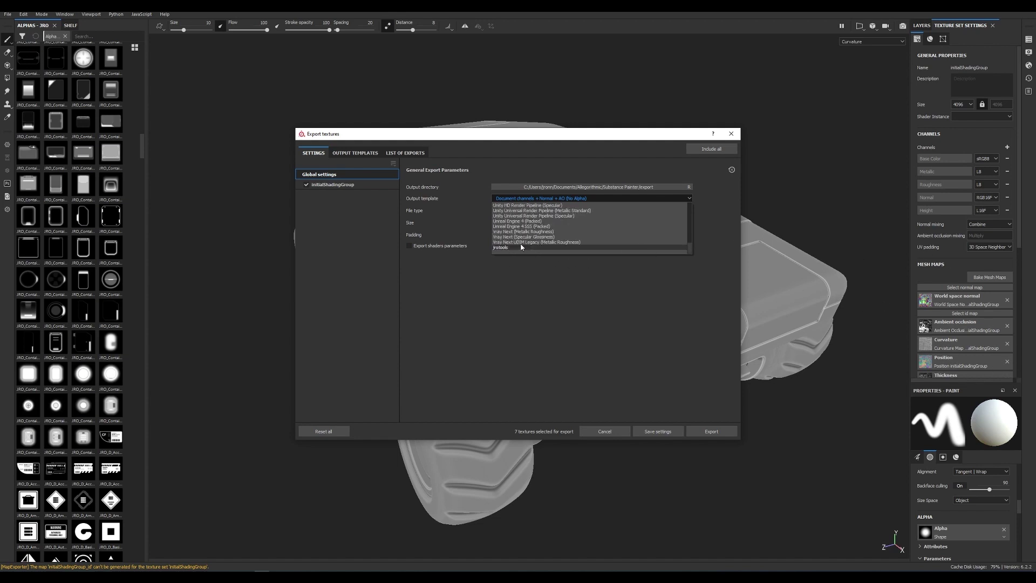
pyautogui.scroll(2, 510, 231)
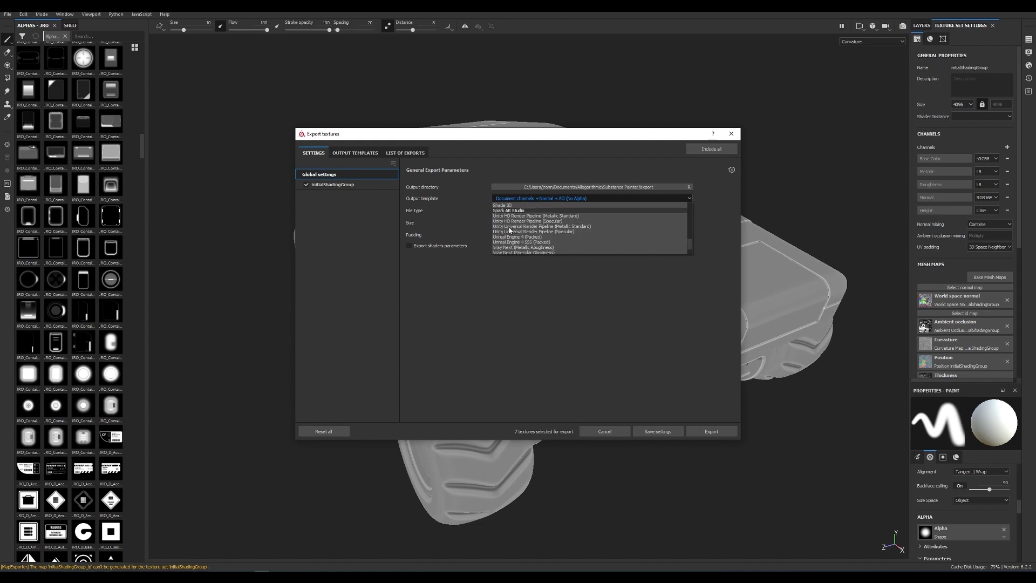
pyautogui.scroll(4, 510, 231)
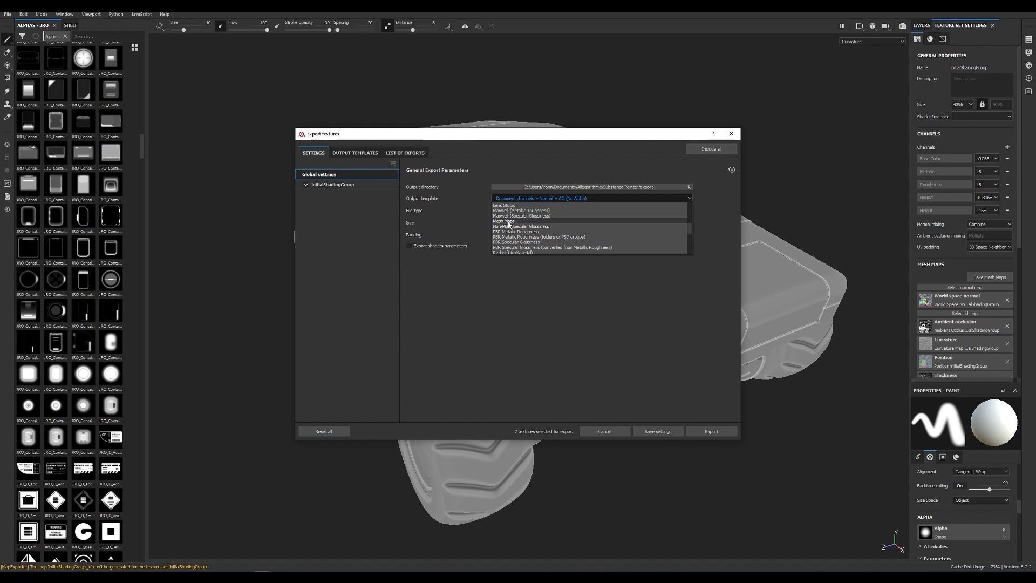
pyautogui.click(509, 221)
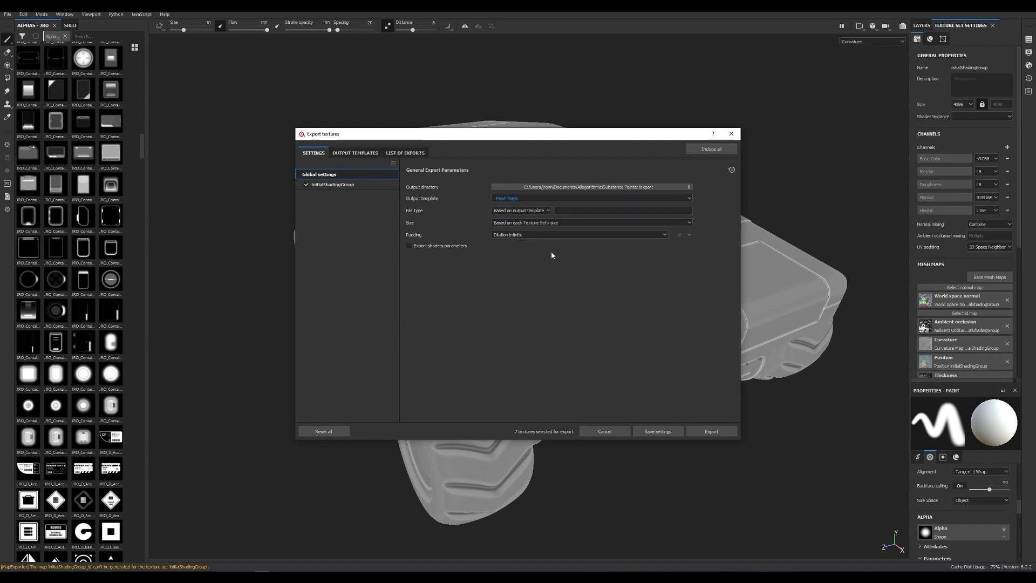
# Step: Set the export file type to TIFF with a 16-bit depth
pyautogui.click(536, 211)
pyautogui.scroll(-3, 525, 248)
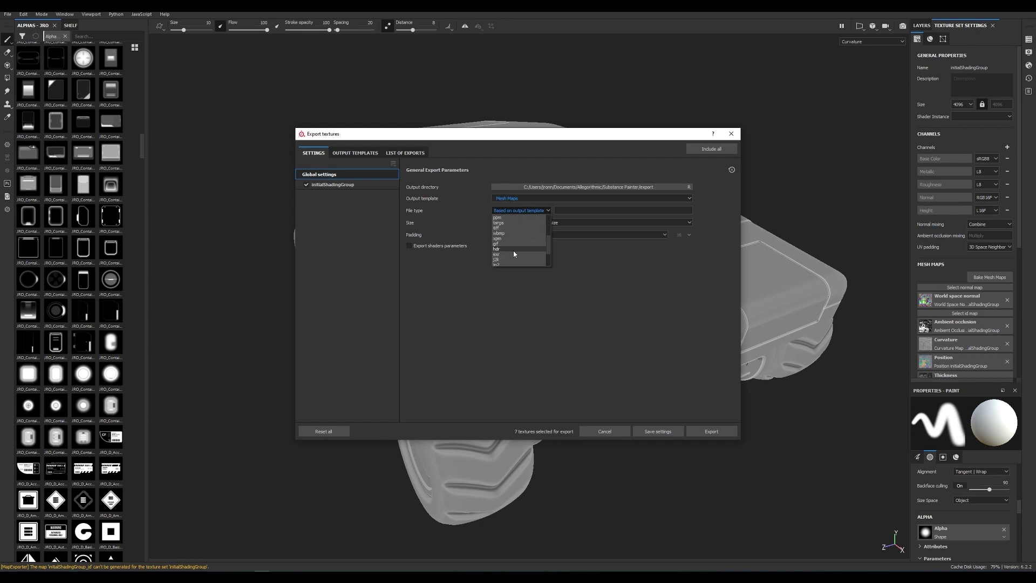
pyautogui.scroll(-2, 504, 258)
pyautogui.scroll(3, 504, 250)
pyautogui.click(505, 250)
pyautogui.click(571, 211)
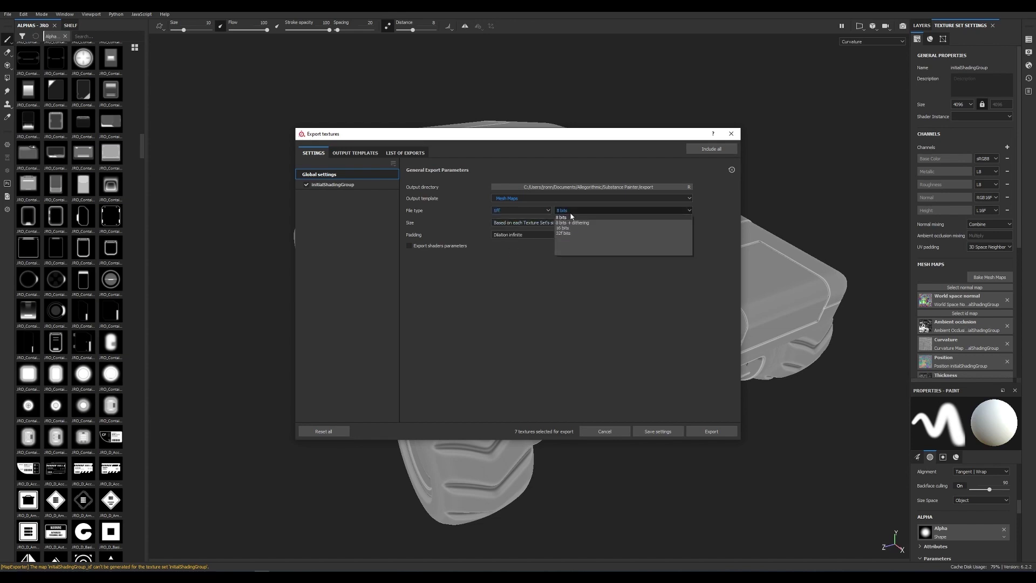
pyautogui.click(571, 228)
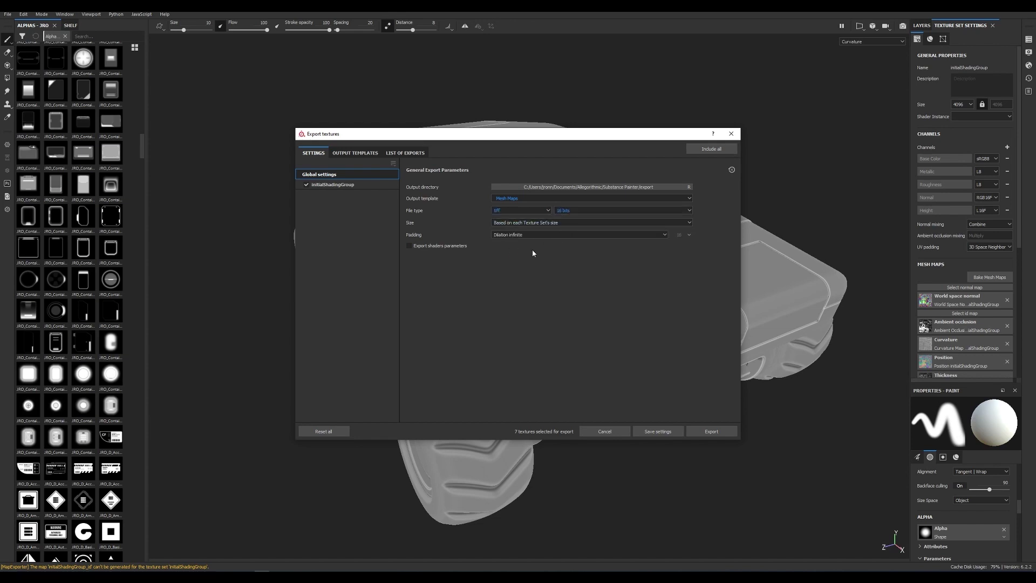
# Step: Keep the export size based on each texture set's size, export the mesh maps, and close the export window
pyautogui.click(520, 223)
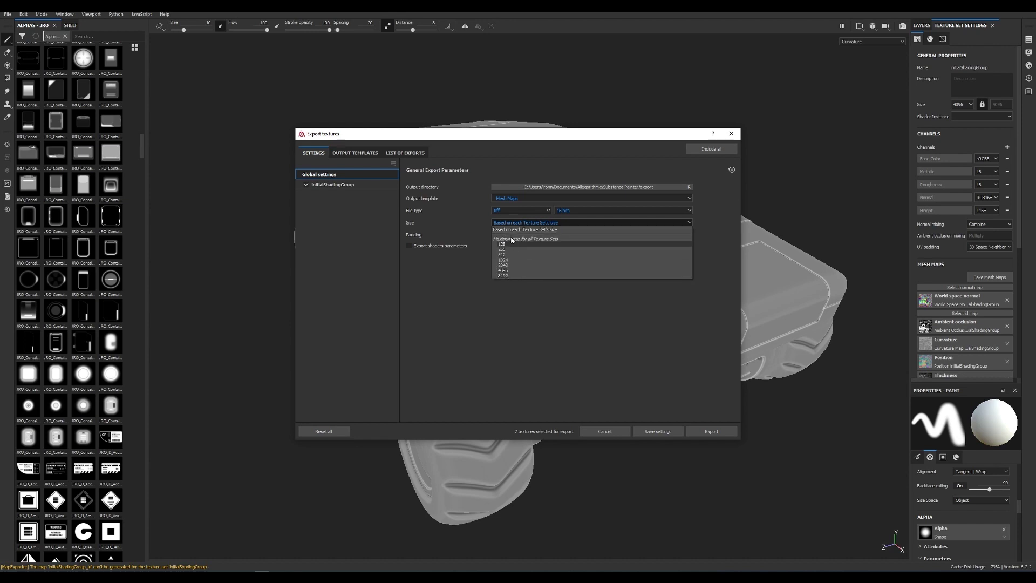
pyautogui.click(733, 279)
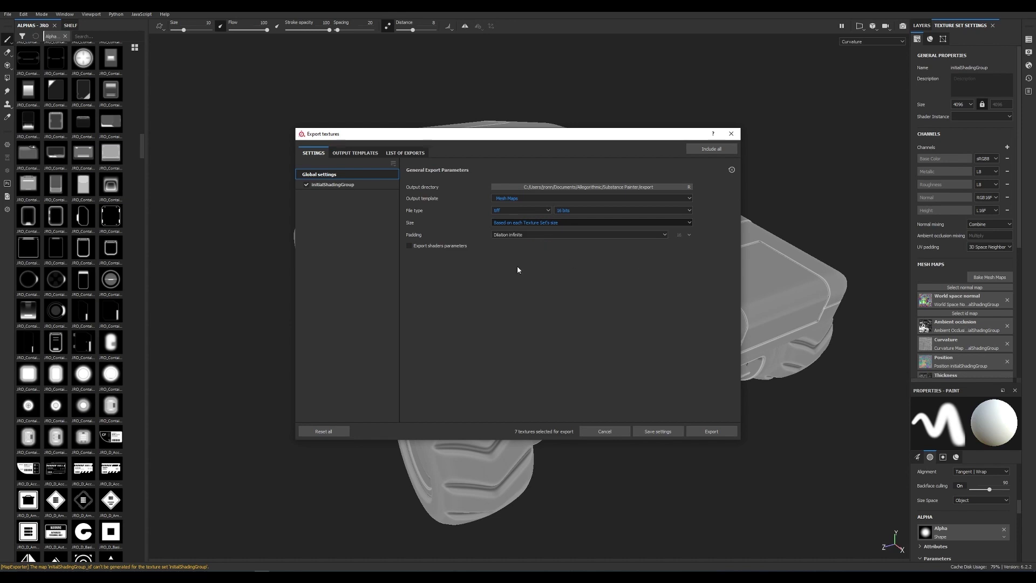
pyautogui.click(711, 433)
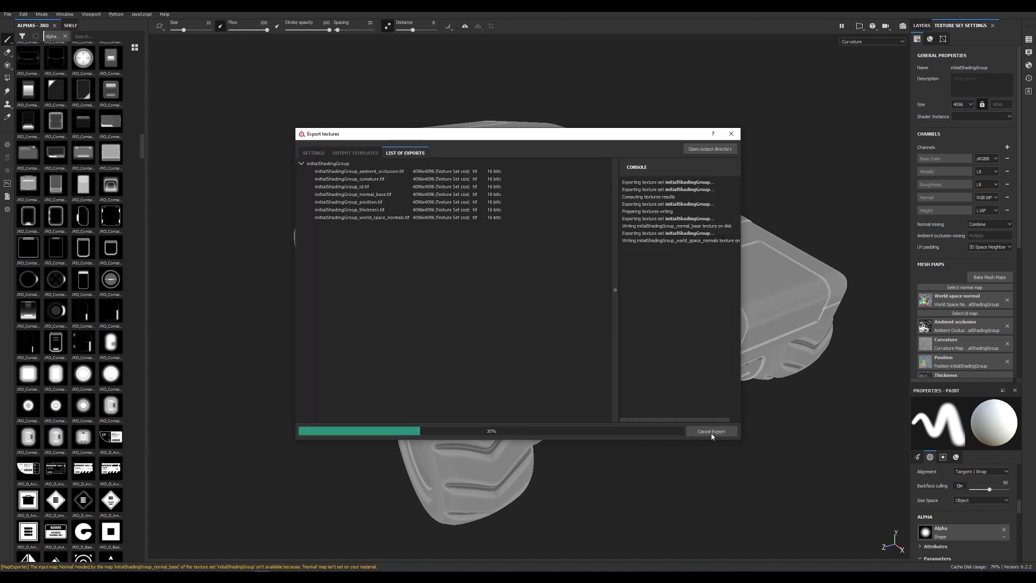
pyautogui.click(735, 136)
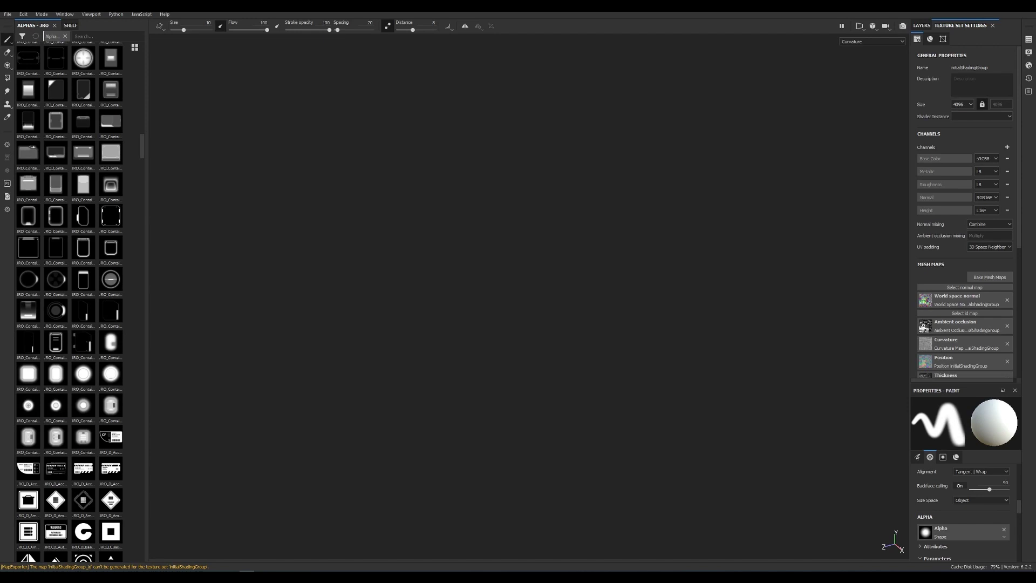
# Step: Create a new project from the low-poly mesh lp01.obj in the test folder and discard the current project's changes
pyautogui.click(7, 14)
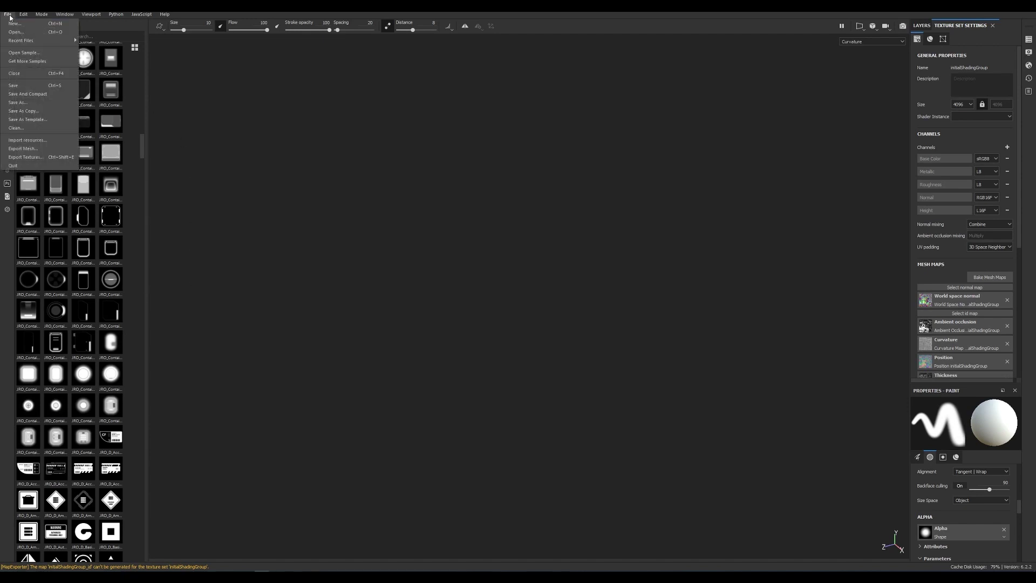
pyautogui.click(19, 23)
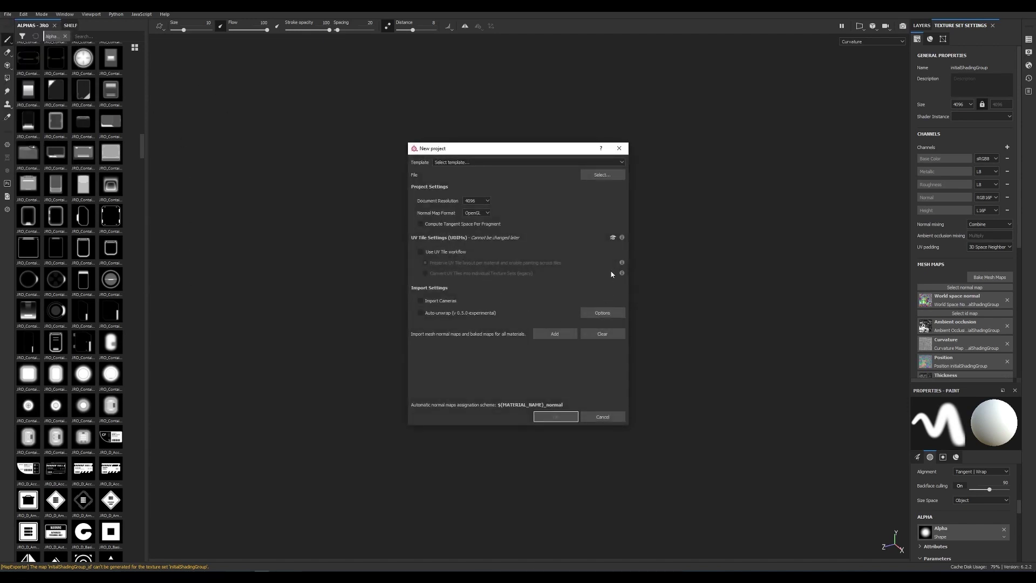
pyautogui.click(599, 176)
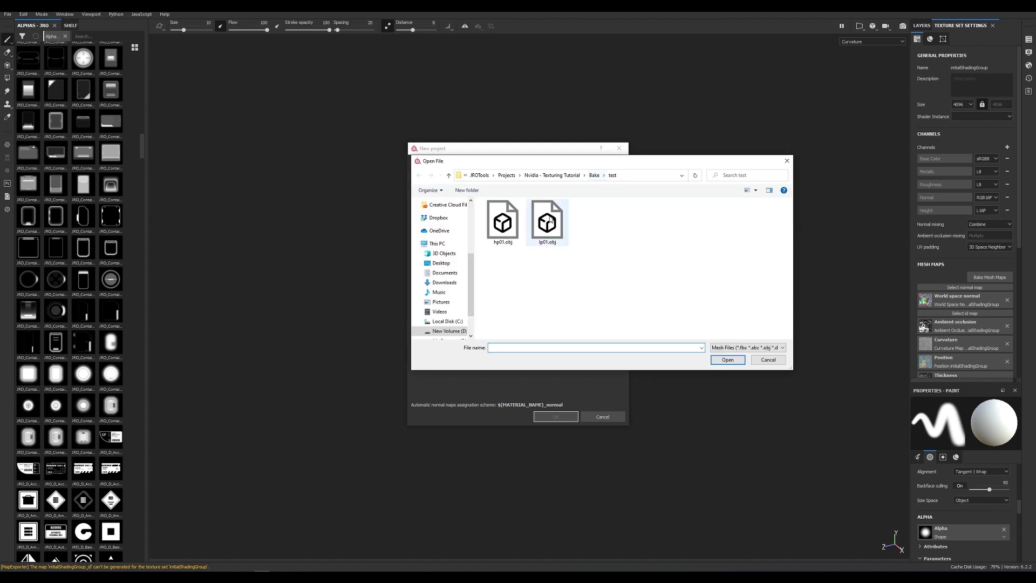
pyautogui.click(549, 221)
pyautogui.doubleClick(549, 220)
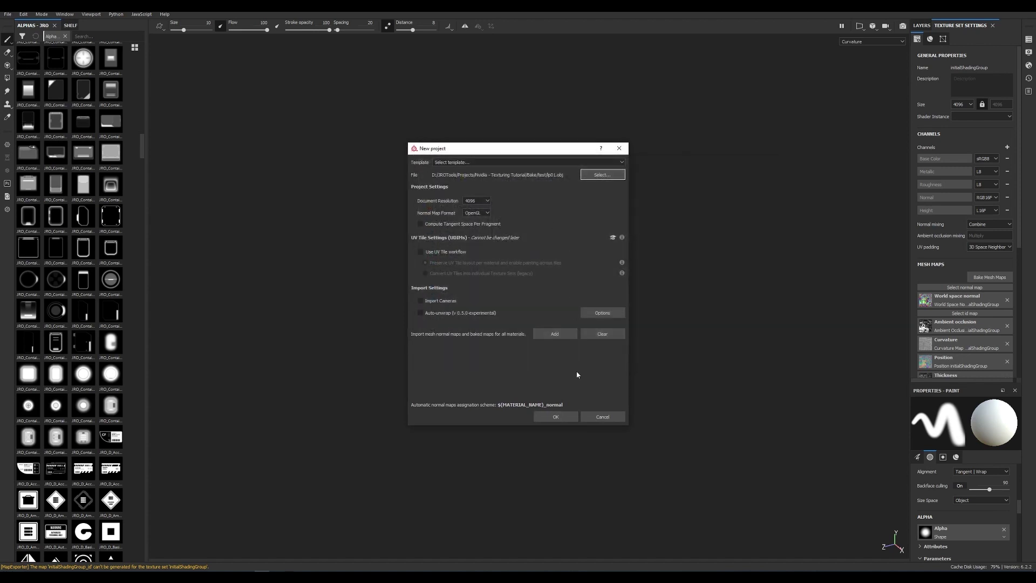
pyautogui.click(557, 417)
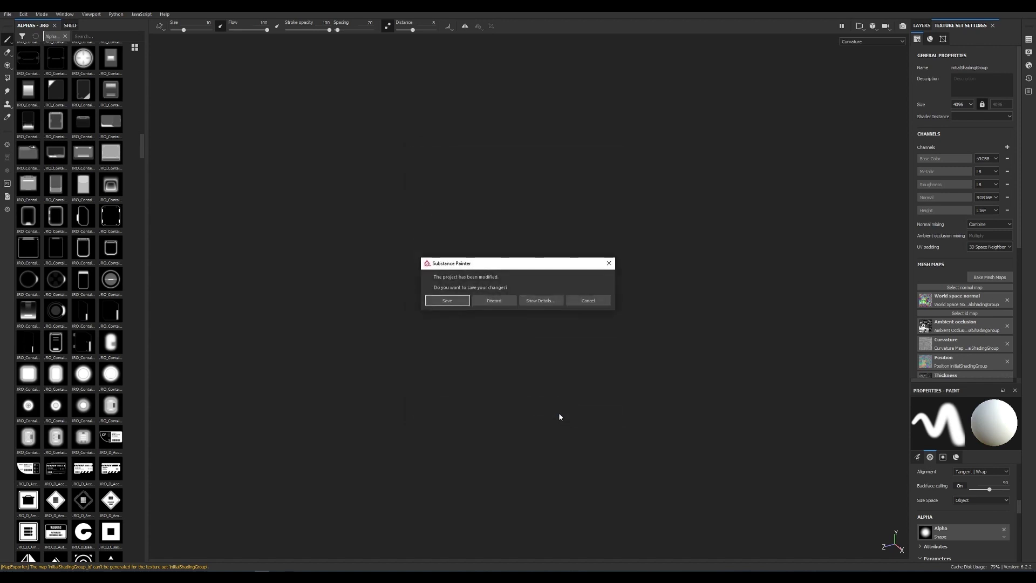
pyautogui.click(501, 305)
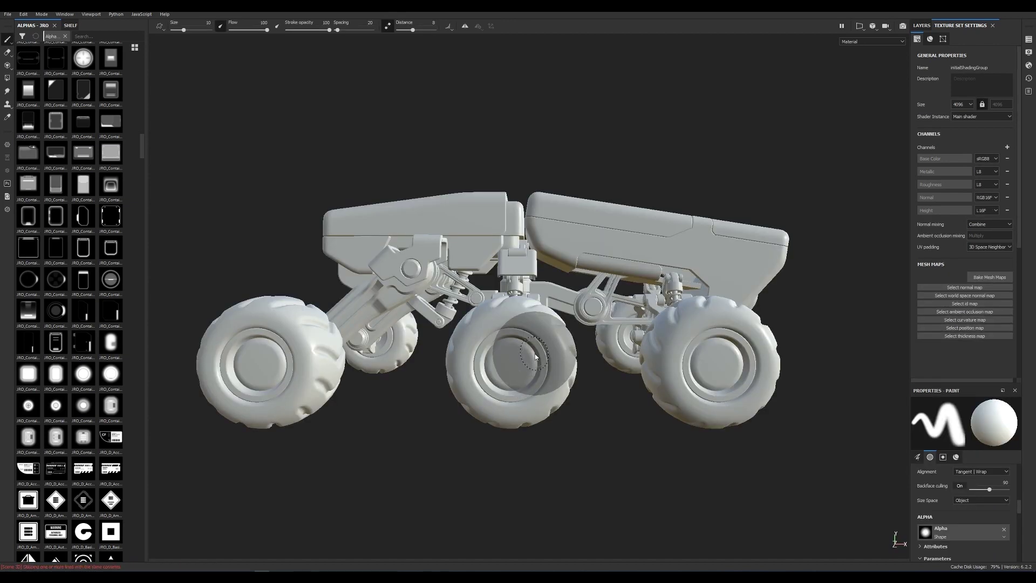
# Step: Show the mesh wireframe in the display settings and examine the low-poly vehicle's topology from several angles
pyautogui.keyDown('alt'); pyautogui.moveTo(529, 363); pyautogui.dragTo(436, 327); pyautogui.keyUp('alt')
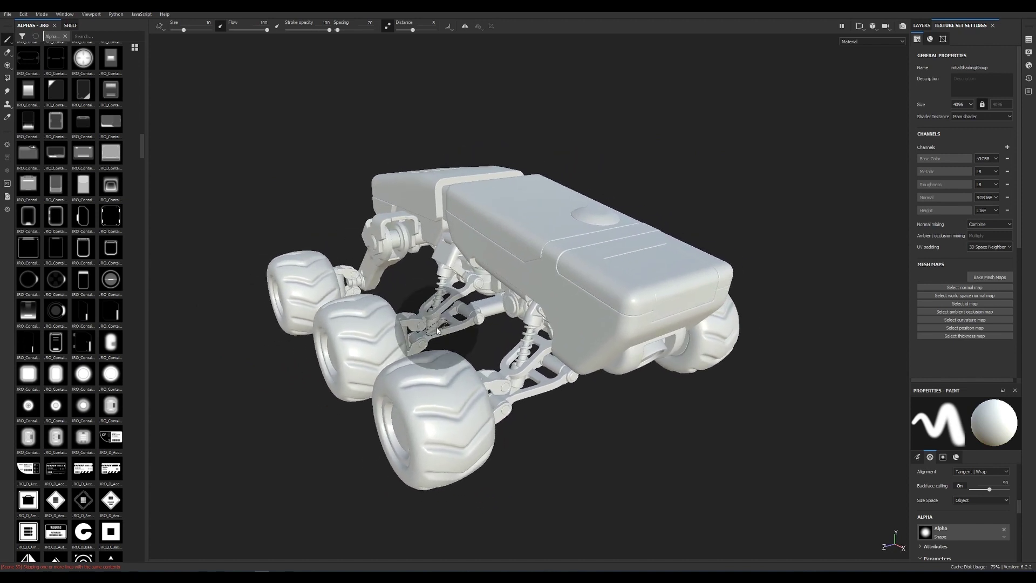
pyautogui.click(1029, 53)
pyautogui.click(918, 209)
pyautogui.keyDown('alt'); pyautogui.moveTo(717, 262); pyautogui.dragTo(610, 284); pyautogui.keyUp('alt')
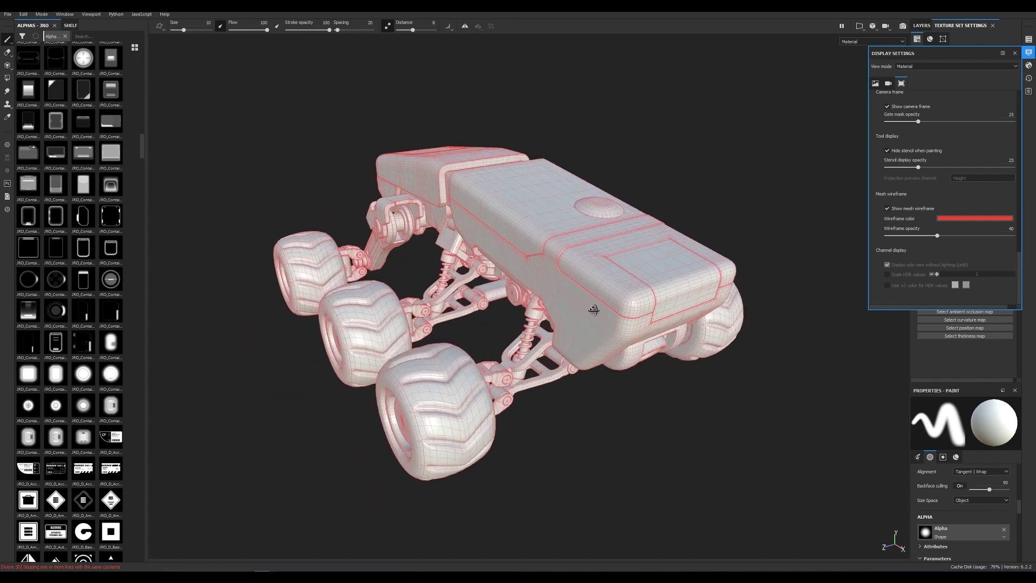
pyautogui.scroll(5, 561, 207)
pyautogui.keyDown('alt'); pyautogui.moveTo(561, 208); pyautogui.dragTo(587, 318, button='middle'); pyautogui.keyUp('alt')
pyautogui.scroll(-3, 588, 318)
pyautogui.keyDown('alt'); pyautogui.moveTo(587, 318); pyautogui.dragTo(551, 305); pyautogui.keyUp('alt')
pyautogui.scroll(-2, 346, 168)
pyautogui.keyDown('alt'); pyautogui.moveTo(345, 169); pyautogui.dragTo(402, 232); pyautogui.keyUp('alt')
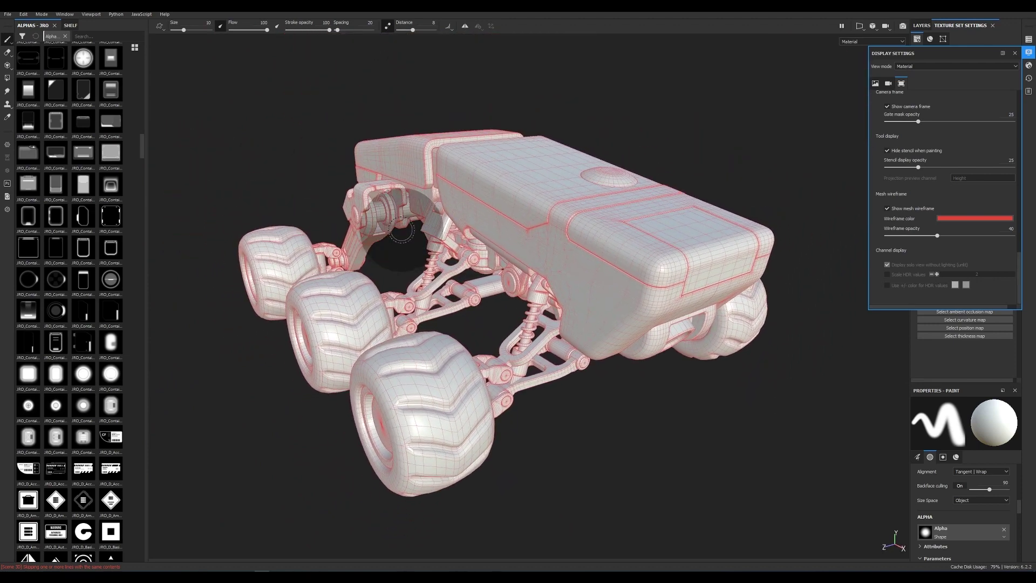
# Step: Hide the mesh wireframe and close the display settings
pyautogui.click(1029, 54)
pyautogui.click(1029, 53)
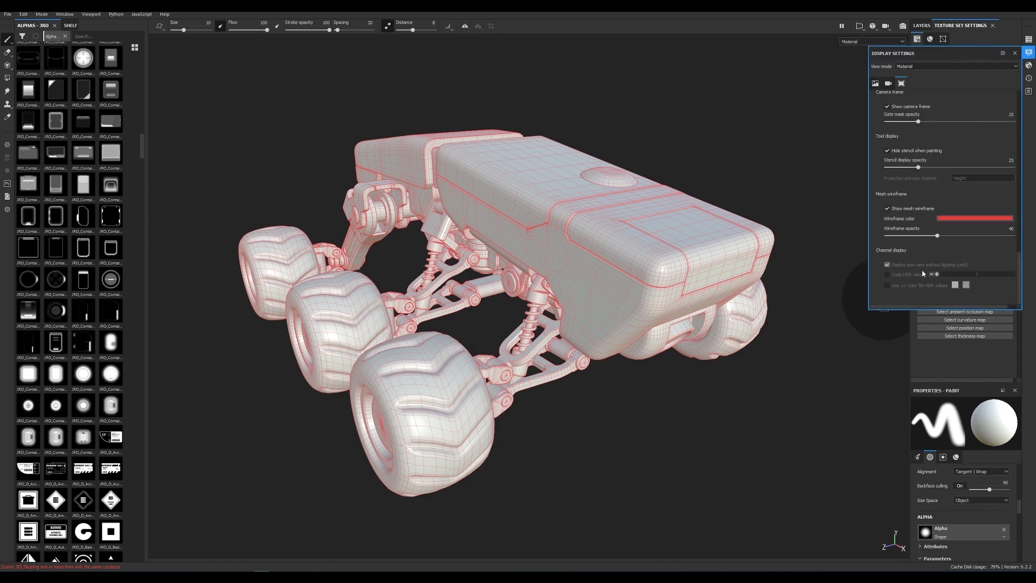
pyautogui.click(888, 209)
pyautogui.click(1030, 53)
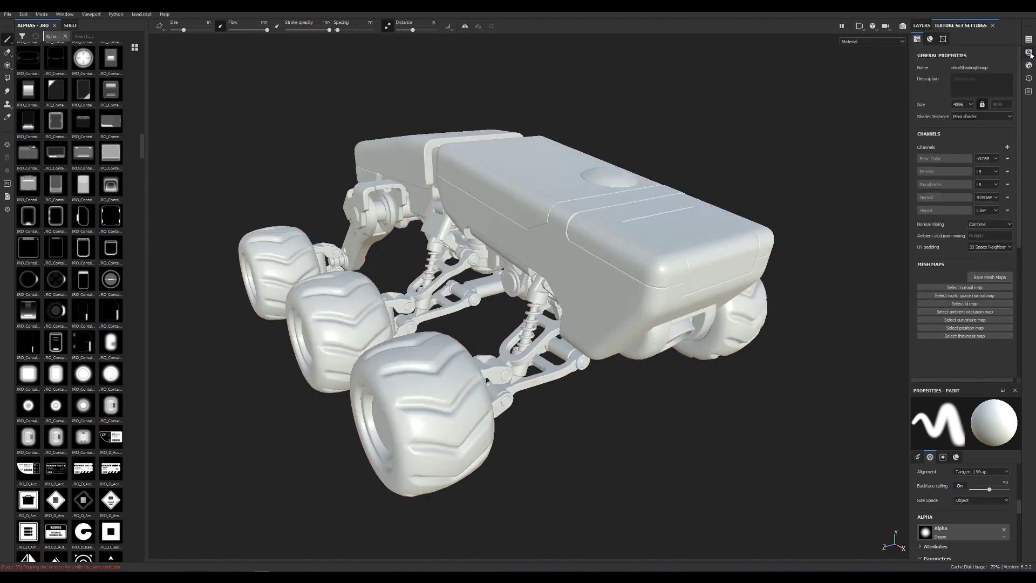
# Step: Start a mesh map bake and exclude the normal, world space normal, ID and position maps
pyautogui.click(989, 278)
pyautogui.click(403, 224)
pyautogui.click(403, 236)
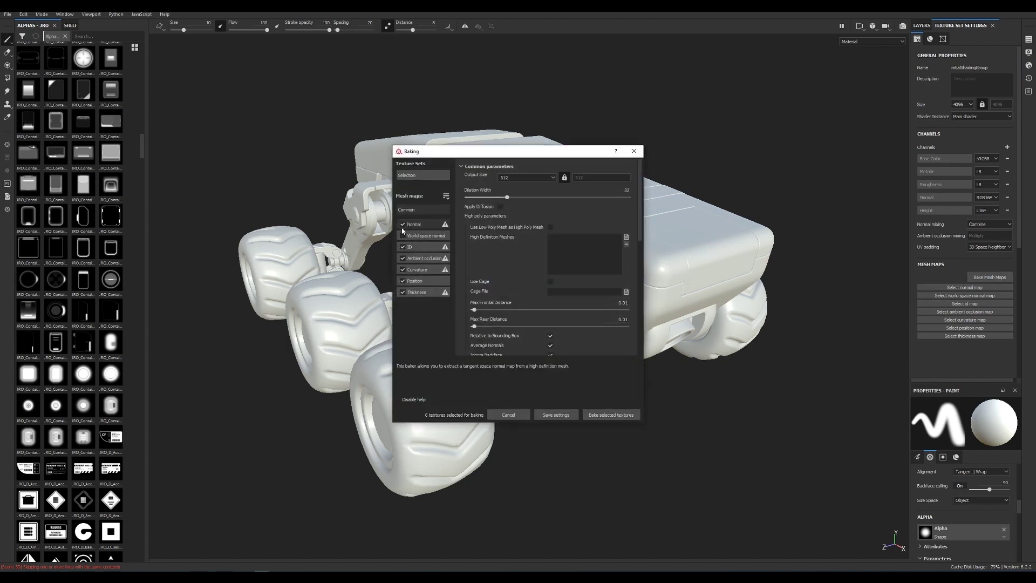
pyautogui.click(403, 247)
pyautogui.click(402, 280)
# Step: Bake the ambient occlusion, curvature and thickness maps at an output size of 8192, with 256 secondary rays for ambient occlusion
pyautogui.click(425, 258)
pyautogui.scroll(10, 594, 297)
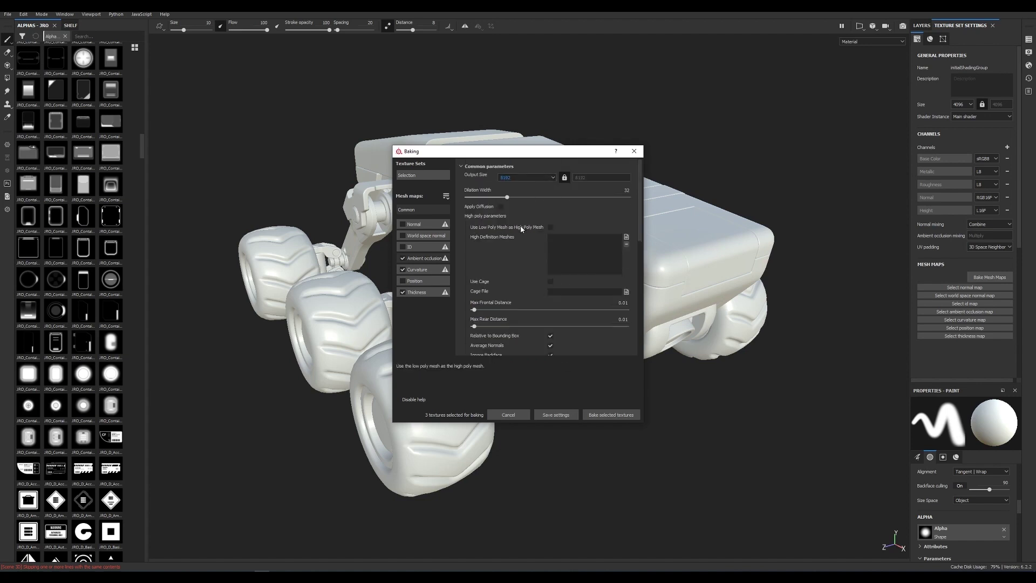
pyautogui.scroll(-10, 567, 288)
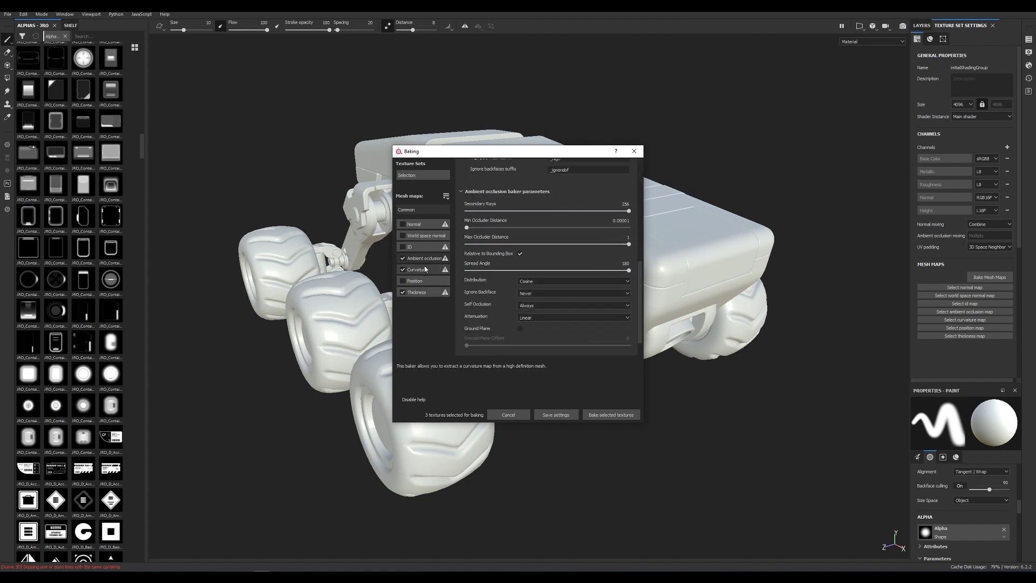
pyautogui.scroll(10, 583, 218)
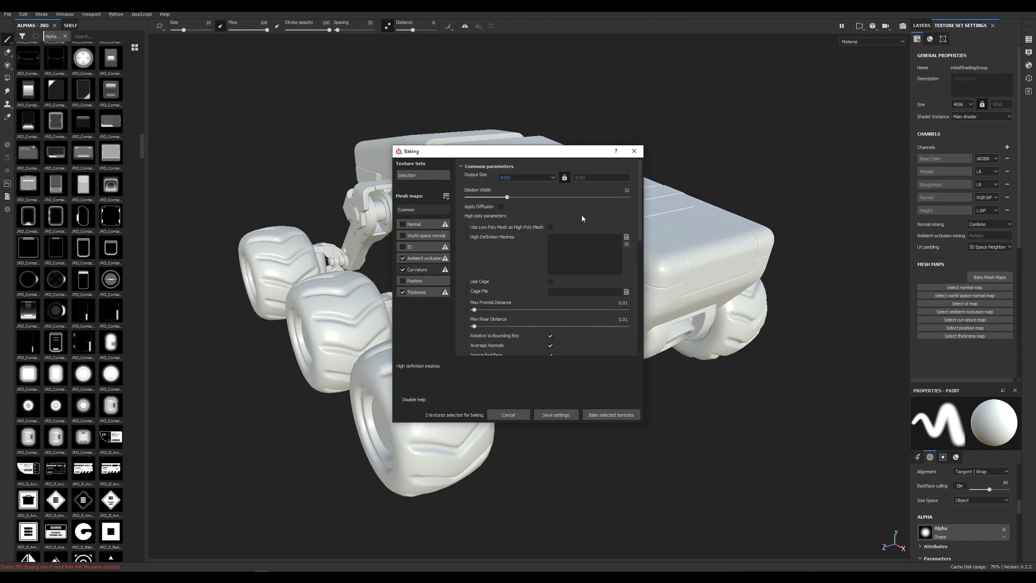
pyautogui.click(612, 414)
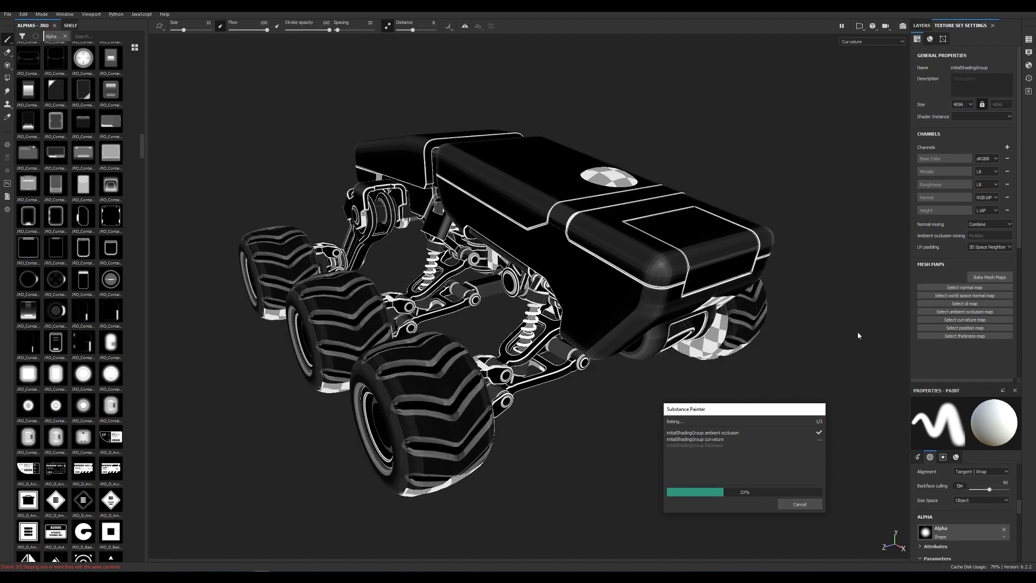
# Step: Examine the baked curvature map on the vehicle's body panels and rounded hull corners for faceting
pyautogui.keyDown('alt'); pyautogui.moveTo(676, 137); pyautogui.dragTo(678, 174); pyautogui.keyUp('alt')
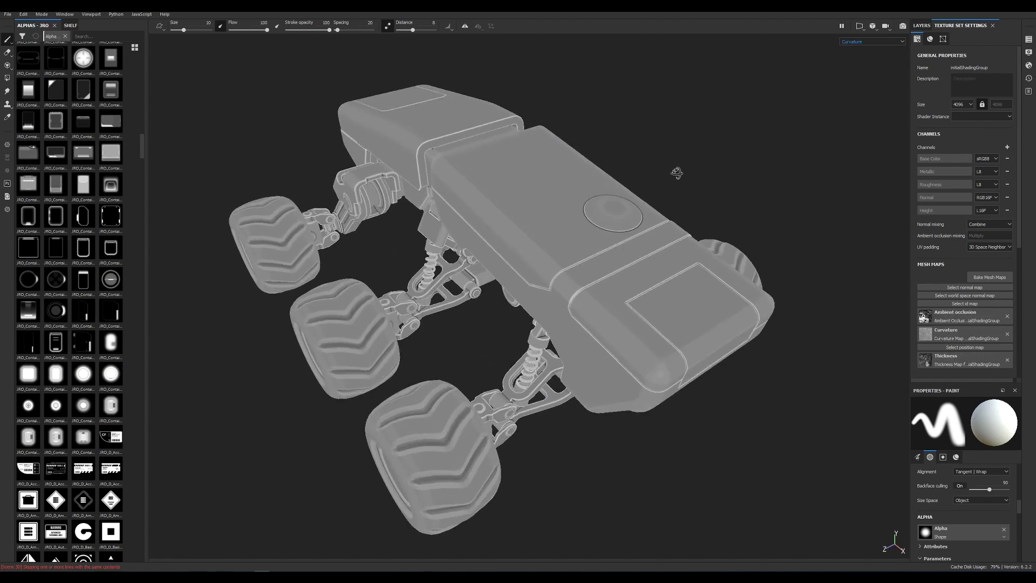
pyautogui.keyDown('alt'); pyautogui.moveTo(677, 173); pyautogui.dragTo(706, 377, button='right'); pyautogui.keyUp('alt')
pyautogui.keyDown('alt'); pyautogui.moveTo(706, 376); pyautogui.dragTo(599, 416); pyautogui.keyUp('alt')
pyautogui.keyDown('alt'); pyautogui.moveTo(599, 416); pyautogui.dragTo(564, 360, button='right'); pyautogui.keyUp('alt')
pyautogui.keyDown('alt'); pyautogui.moveTo(564, 360); pyautogui.dragTo(578, 141); pyautogui.keyUp('alt')
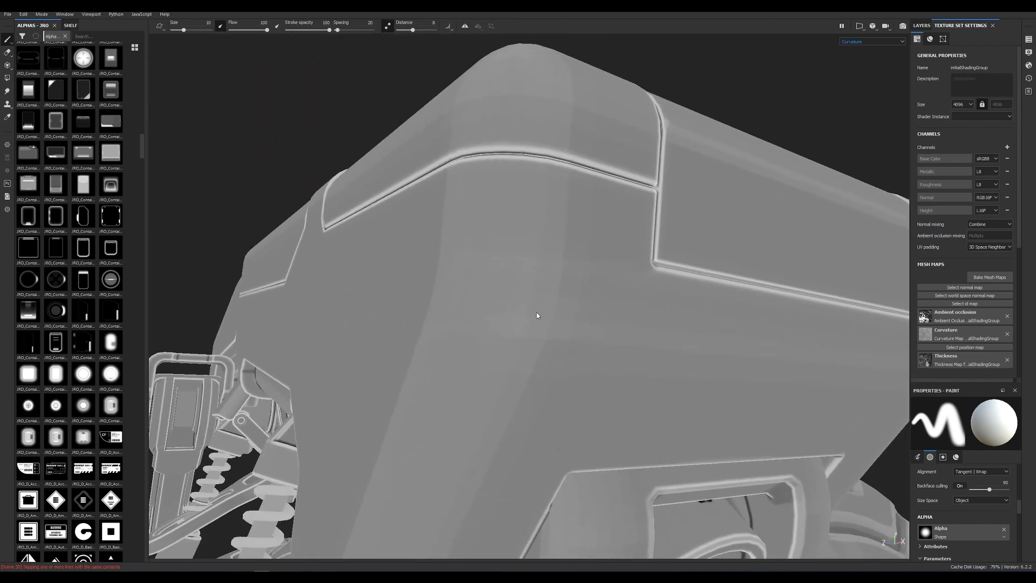
pyautogui.keyDown('alt'); pyautogui.moveTo(530, 318); pyautogui.dragTo(621, 135); pyautogui.keyUp('alt')
# Step: Examine the baked curvature map on the tyre treads, suspension arms and the hull's rounded corner
pyautogui.keyDown('alt'); pyautogui.moveTo(621, 135); pyautogui.dragTo(418, 371, button='right'); pyautogui.keyUp('alt')
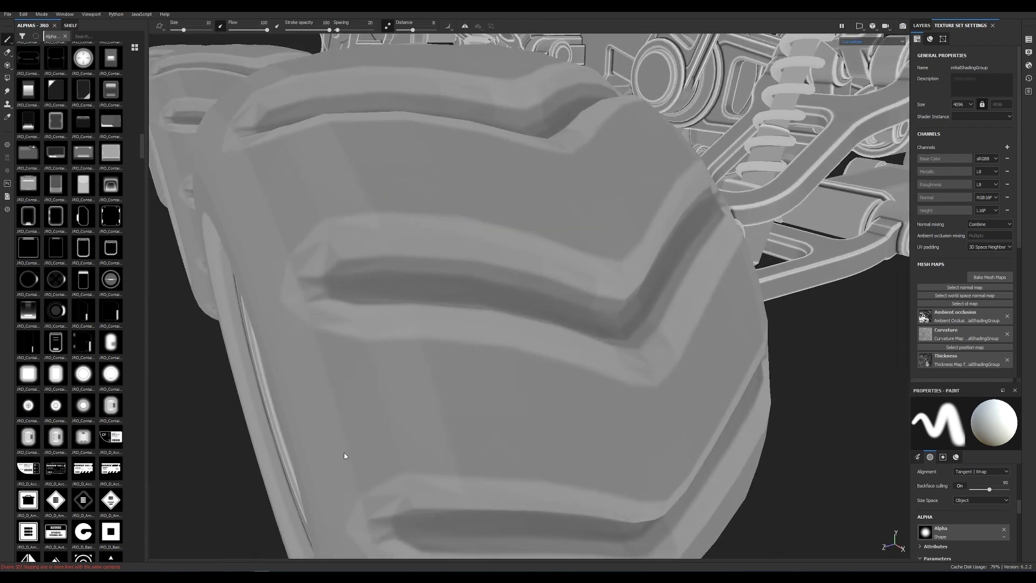
pyautogui.keyDown('alt'); pyautogui.moveTo(353, 452); pyautogui.dragTo(301, 324); pyautogui.keyUp('alt')
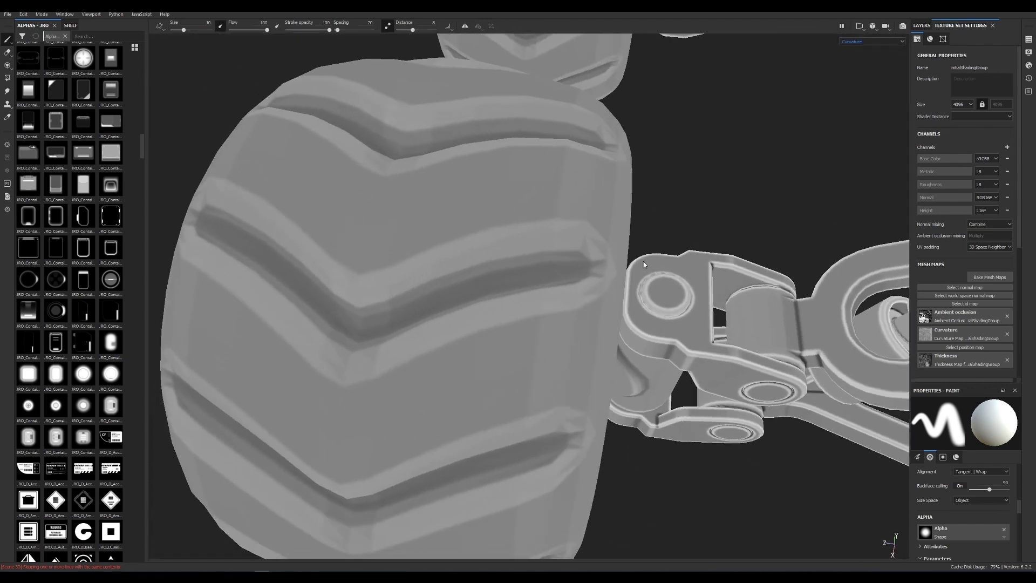
pyautogui.keyDown('alt'); pyautogui.moveTo(644, 264); pyautogui.dragTo(378, 338); pyautogui.keyUp('alt')
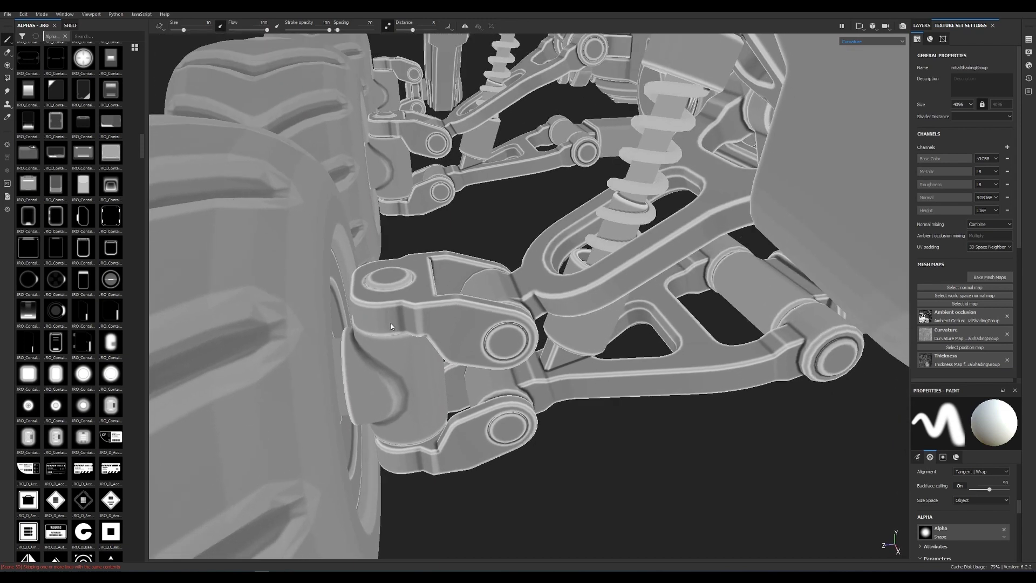
pyautogui.keyDown('alt'); pyautogui.moveTo(406, 334); pyautogui.dragTo(479, 247); pyautogui.keyUp('alt')
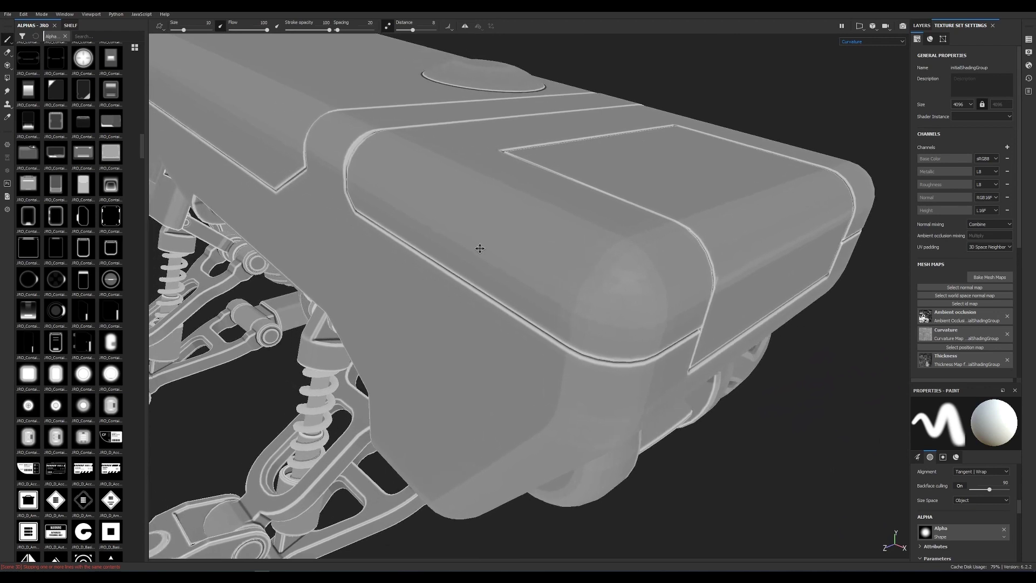
pyautogui.keyDown('alt'); pyautogui.moveTo(479, 248); pyautogui.dragTo(514, 301, button='right'); pyautogui.keyUp('alt')
pyautogui.keyDown('alt'); pyautogui.moveTo(514, 301); pyautogui.dragTo(518, 273); pyautogui.keyUp('alt')
pyautogui.keyDown('alt'); pyautogui.moveTo(518, 274); pyautogui.dragTo(495, 298, button='middle'); pyautogui.keyUp('alt')
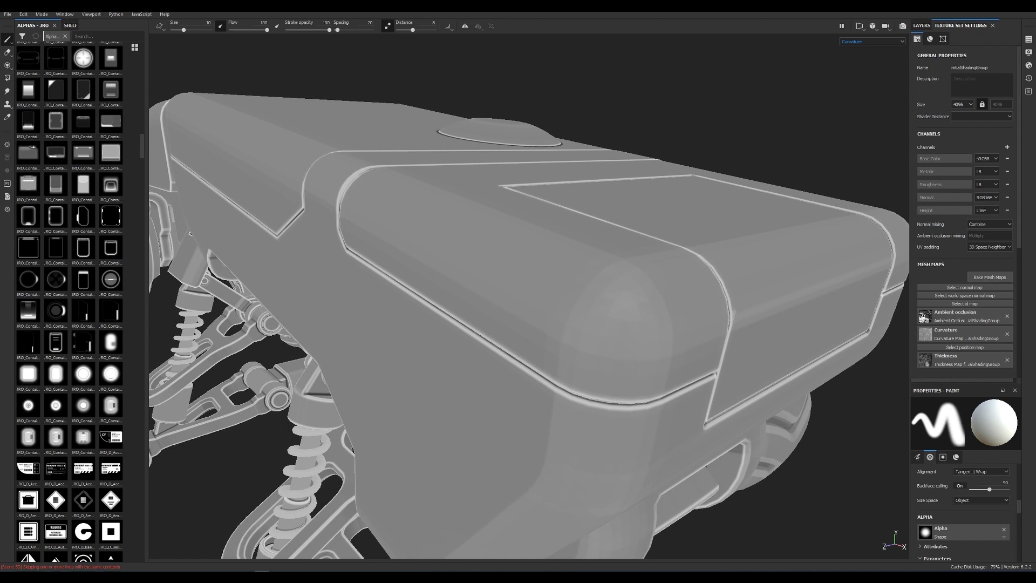
# Step: Show the full shelf and bring the exported initialShadingGroup TIFF mesh maps into the resource import
pyautogui.scroll(-1, 966, 216)
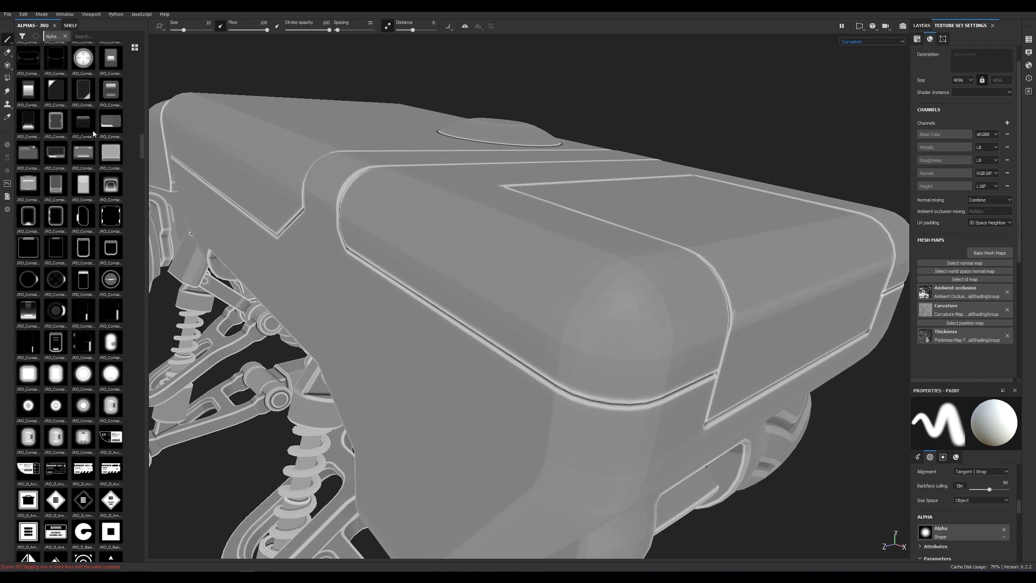
pyautogui.click(69, 25)
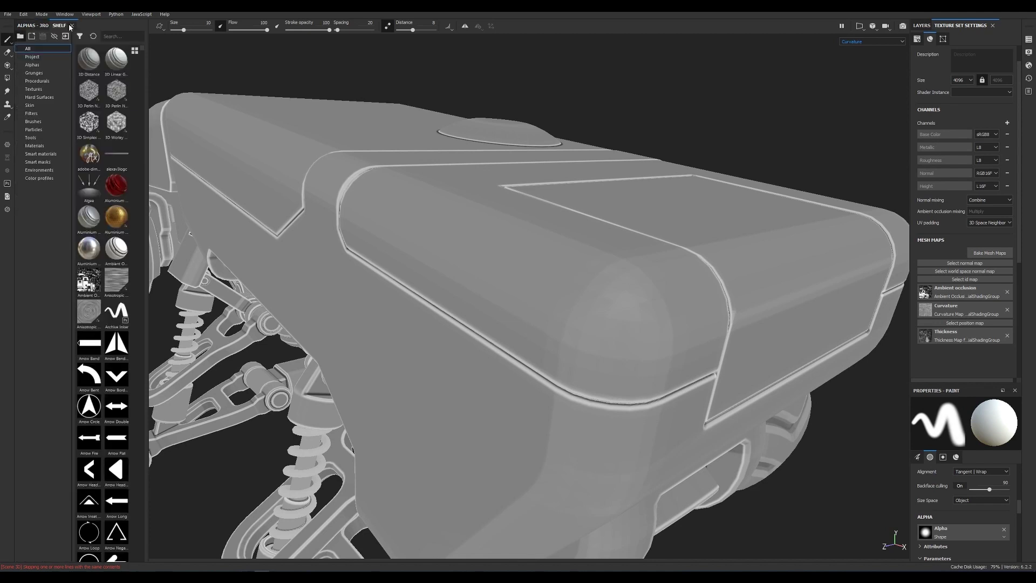
pyautogui.moveTo(203, 186); pyautogui.dragTo(135, 219)
pyautogui.click(462, 208)
pyautogui.hotkey('ctrl', 'a')
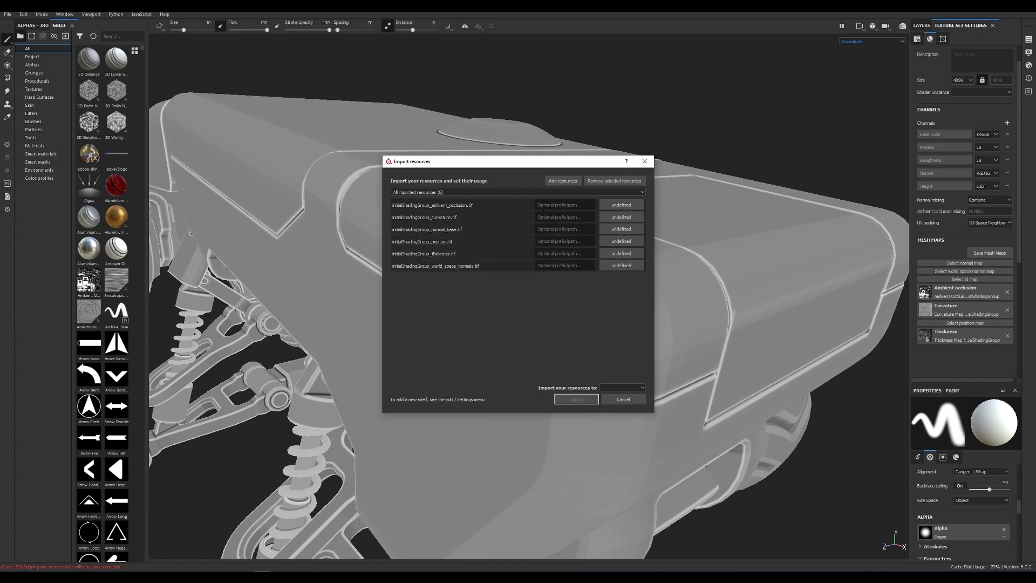
# Step: Assign a usage to all the listed mesh map files, choose the import destination and import them
pyautogui.click(613, 206)
pyautogui.click(627, 237)
pyautogui.click(621, 387)
pyautogui.click(620, 411)
pyautogui.click(570, 399)
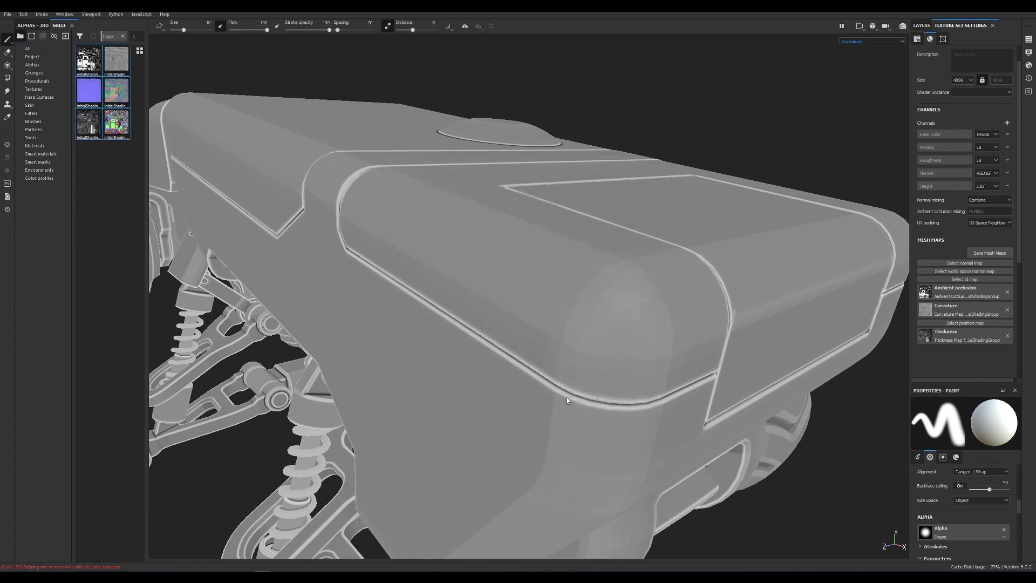
# Step: Replace the texture set's curvature mesh map with the imported initialShadingGroup_curvature
pyautogui.click(112, 65)
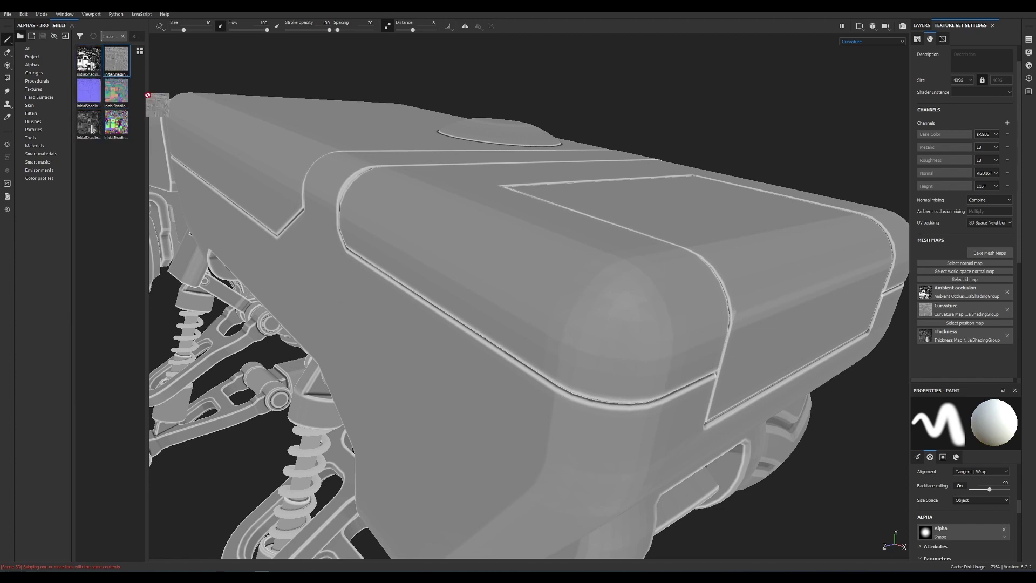
pyautogui.moveTo(147, 95); pyautogui.dragTo(942, 311)
pyautogui.keyDown('alt'); pyautogui.moveTo(812, 351); pyautogui.dragTo(805, 348); pyautogui.keyUp('alt')
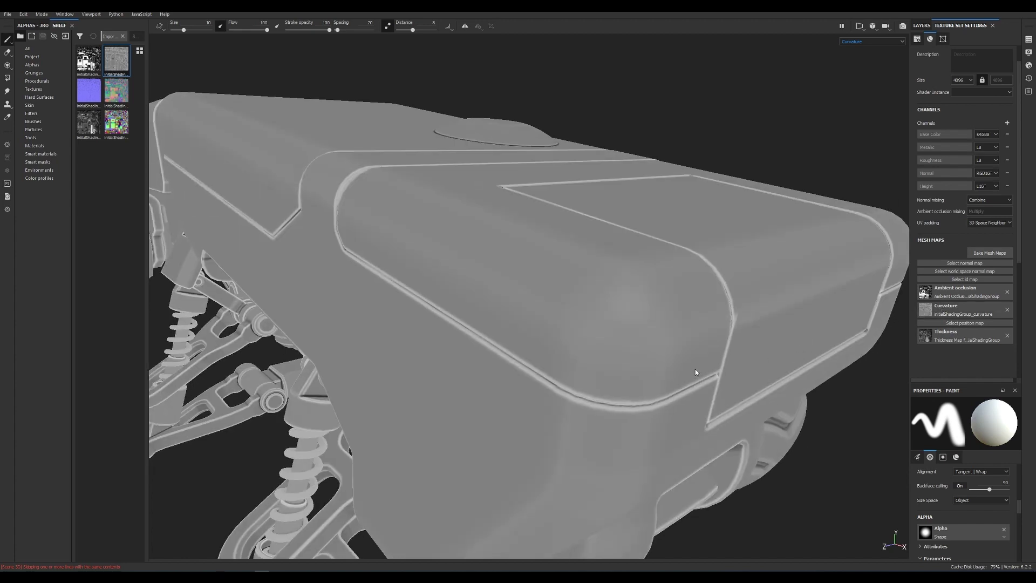
# Step: Examine the imported curvature map on the tyre treads and suspension parts
pyautogui.keyDown('alt'); pyautogui.moveTo(695, 372); pyautogui.dragTo(332, 186); pyautogui.keyUp('alt')
pyautogui.keyDown('alt'); pyautogui.moveTo(332, 186); pyautogui.dragTo(338, 231, button='right'); pyautogui.keyUp('alt')
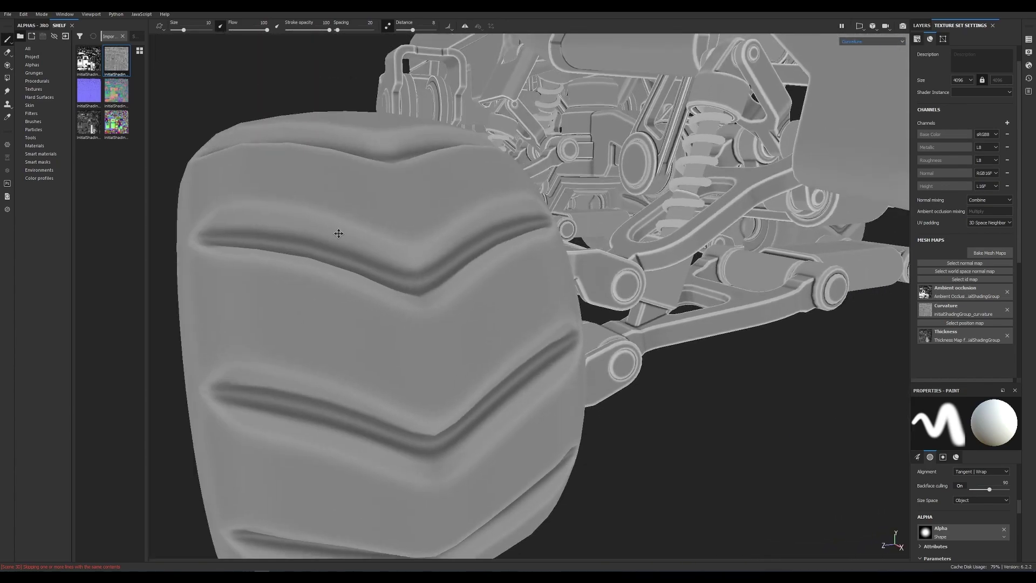
pyautogui.keyDown('alt'); pyautogui.moveTo(338, 231); pyautogui.dragTo(245, 257); pyautogui.keyUp('alt')
pyautogui.keyDown('alt'); pyautogui.moveTo(245, 257); pyautogui.dragTo(426, 236, button='middle'); pyautogui.keyUp('alt')
pyautogui.keyDown('alt'); pyautogui.moveTo(426, 235); pyautogui.dragTo(544, 313); pyautogui.keyUp('alt')
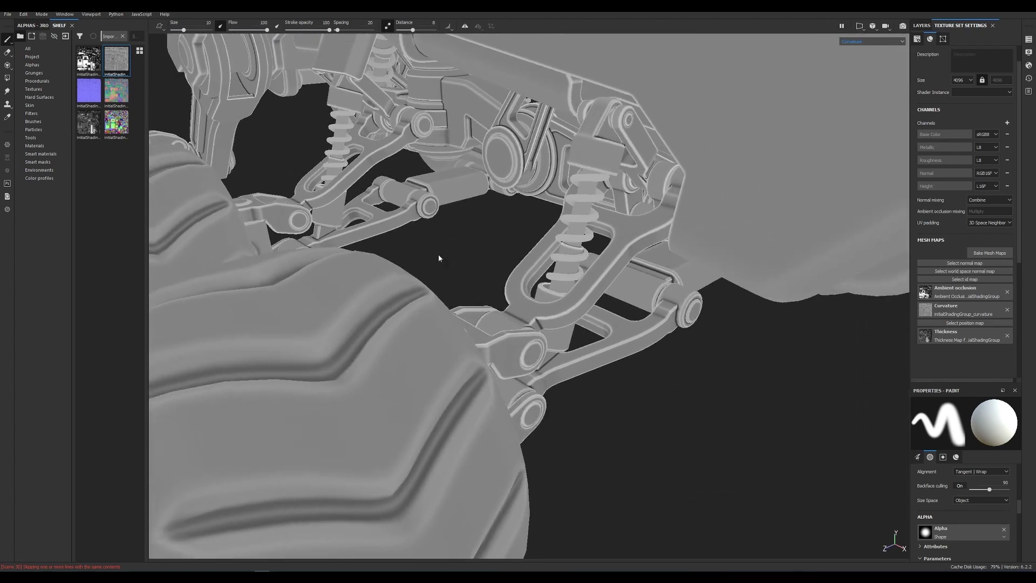
# Step: Assign the imported ambient occlusion, thickness and position textures to their matching mesh map slots
pyautogui.moveTo(88, 59); pyautogui.dragTo(957, 294)
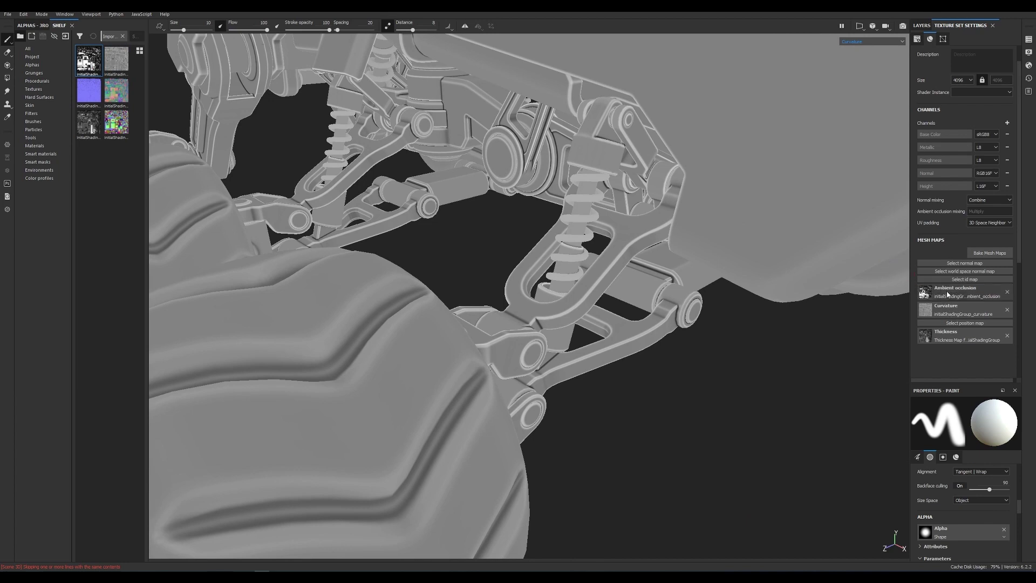
pyautogui.moveTo(98, 116); pyautogui.dragTo(945, 338)
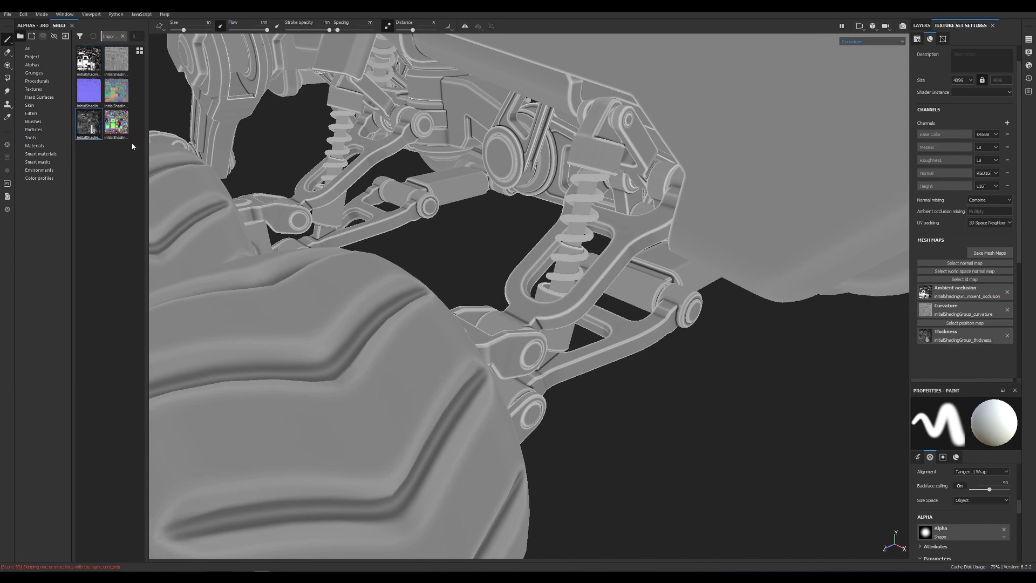
pyautogui.moveTo(110, 95)
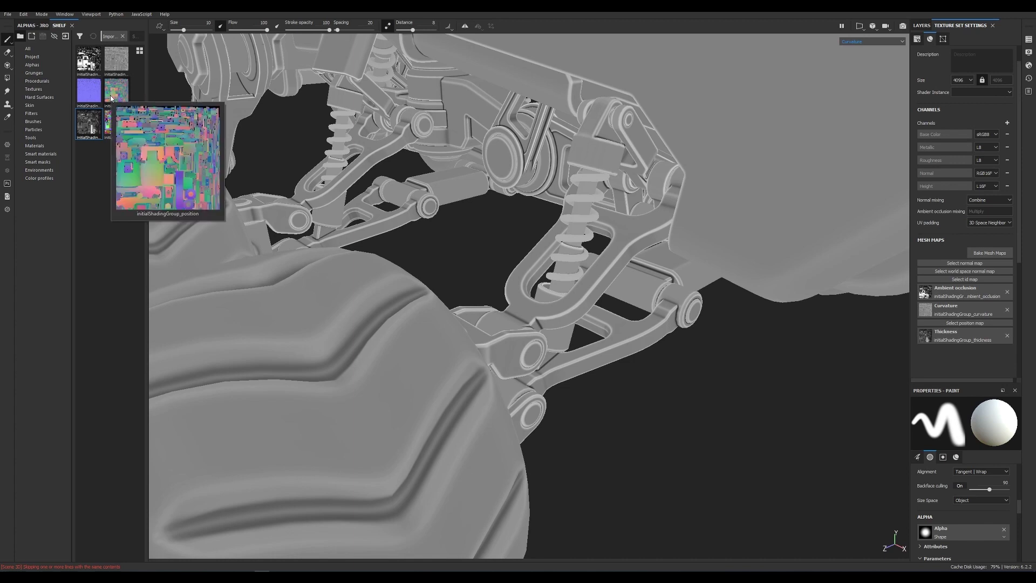
pyautogui.moveTo(110, 95); pyautogui.dragTo(979, 326)
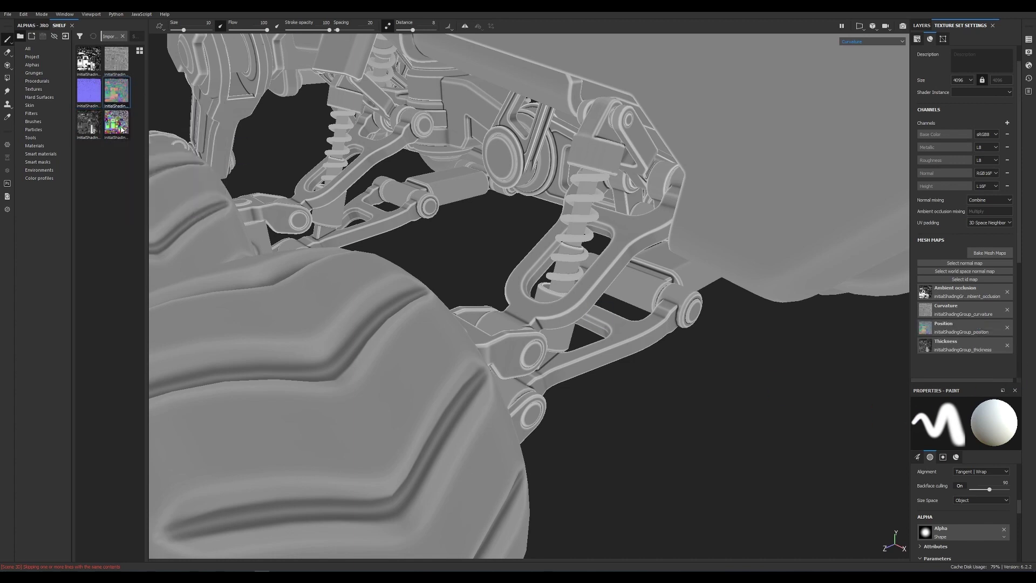
# Step: Assign the imported world space normal and initialShadingGroup_normal_base textures to the World space normal and Normal mesh map slots
pyautogui.moveTo(116, 123)
pyautogui.moveTo(117, 123); pyautogui.dragTo(981, 274)
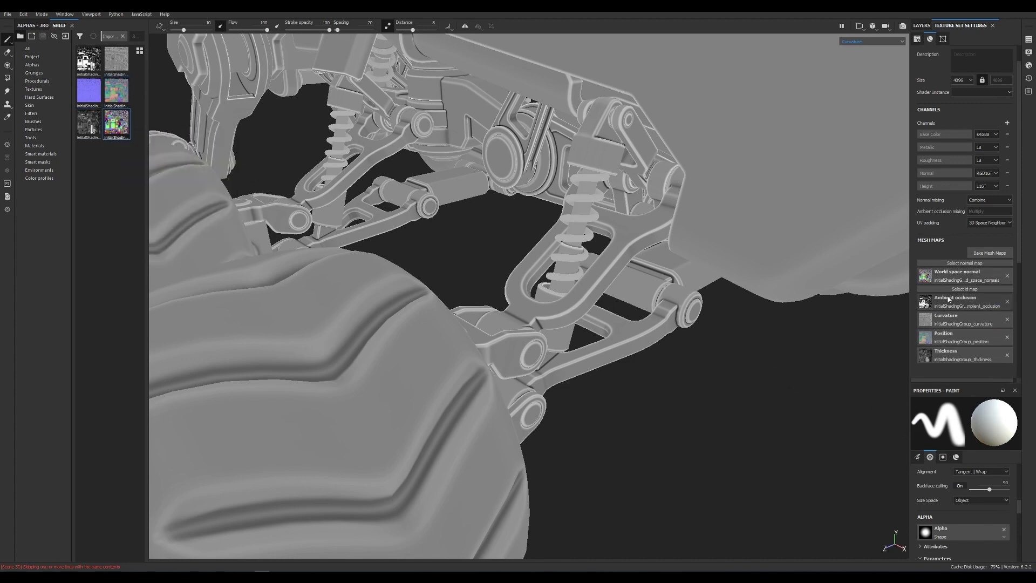
pyautogui.moveTo(89, 91)
pyautogui.mouseDown()
pyautogui.moveTo(988, 292)
pyautogui.moveTo(983, 264)
pyautogui.mouseUp()
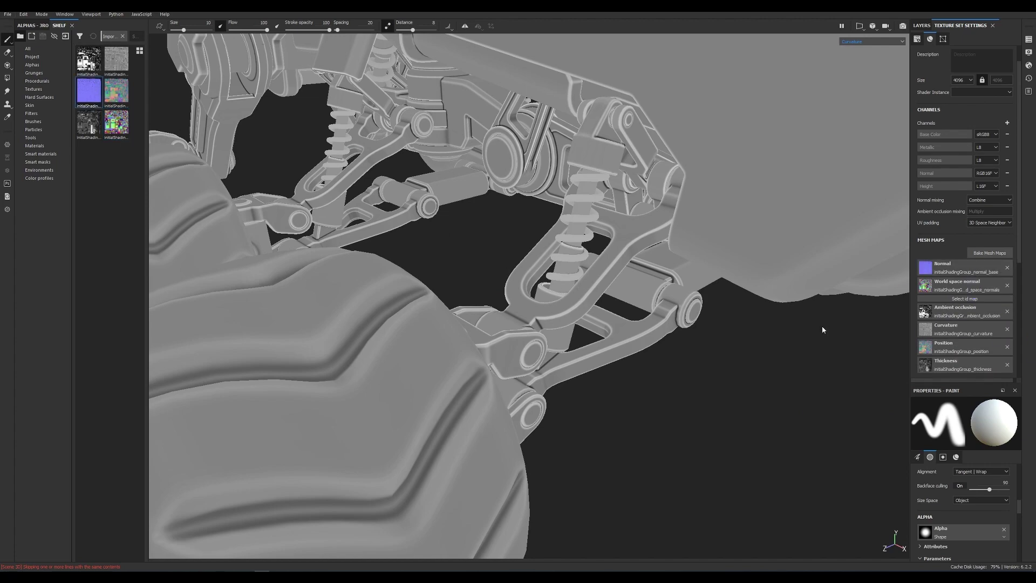
# Step: Examine the ambient occlusion map on the suspension and body, and cycle the viewport through the other assigned mesh maps
pyautogui.click(872, 42)
pyautogui.click(863, 90)
pyautogui.moveTo(756, 152)
pyautogui.keyDown('alt'); pyautogui.mouseDown()
pyautogui.moveTo(655, 203)
pyautogui.moveTo(590, 275)
pyautogui.moveTo(641, 270)
pyautogui.moveTo(551, 199)
pyautogui.moveTo(552, 244)
pyautogui.moveTo(575, 236)
pyautogui.moveTo(609, 298)
pyautogui.moveTo(632, 282)
pyautogui.mouseUp(); pyautogui.keyUp('alt')
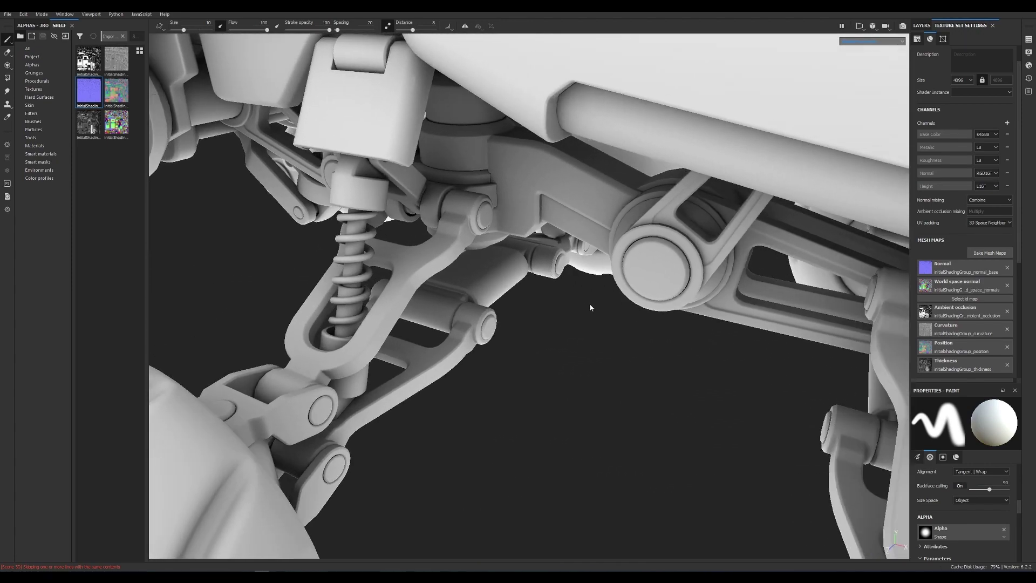
pyautogui.keyDown('alt'); pyautogui.moveTo(590, 308); pyautogui.dragTo(492, 148); pyautogui.keyUp('alt')
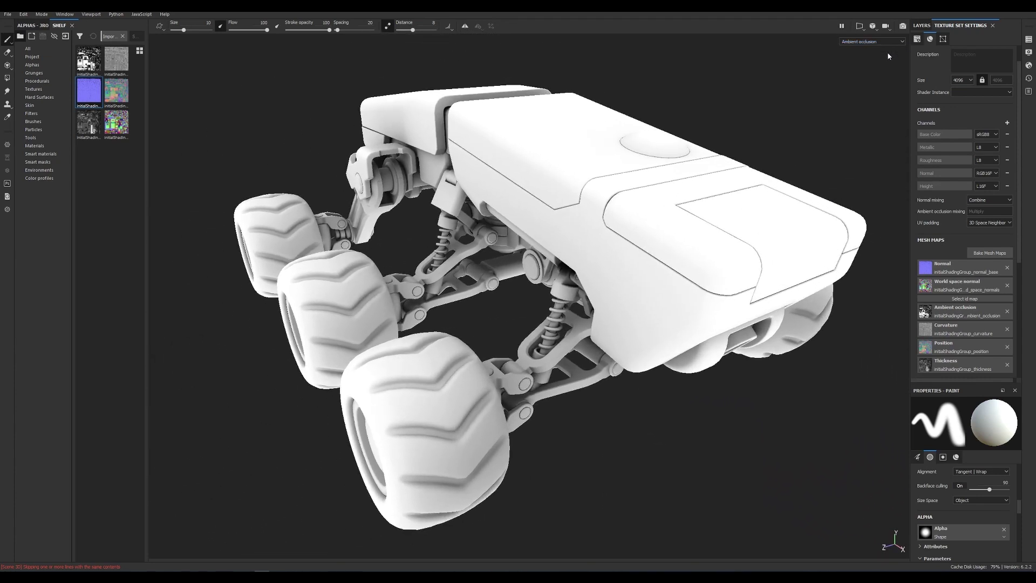
pyautogui.press('b')
pyautogui.press('b')
pyautogui.press('b')
pyautogui.press('b')
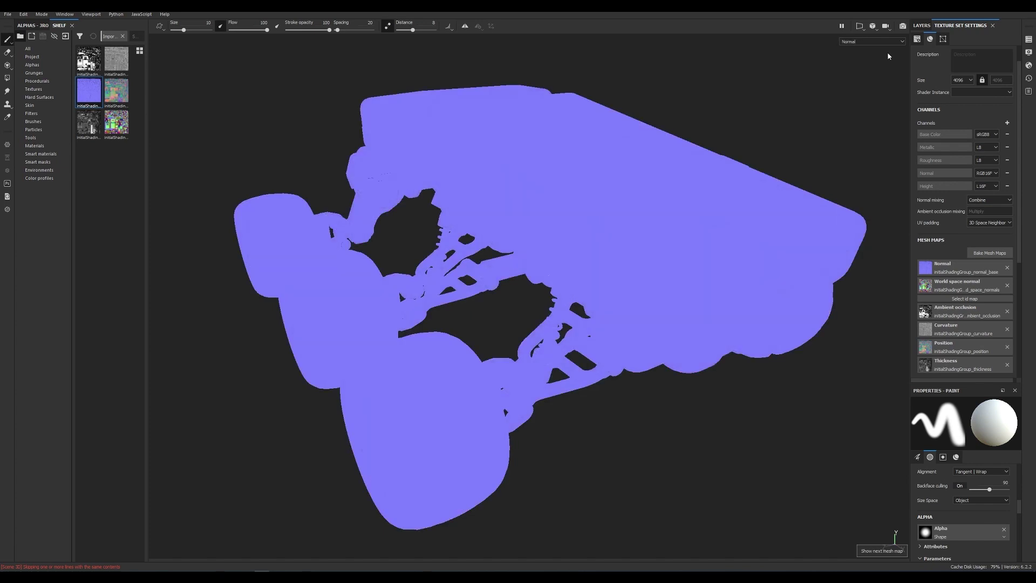
pyautogui.press('b')
pyautogui.press('b')
pyautogui.press('b')
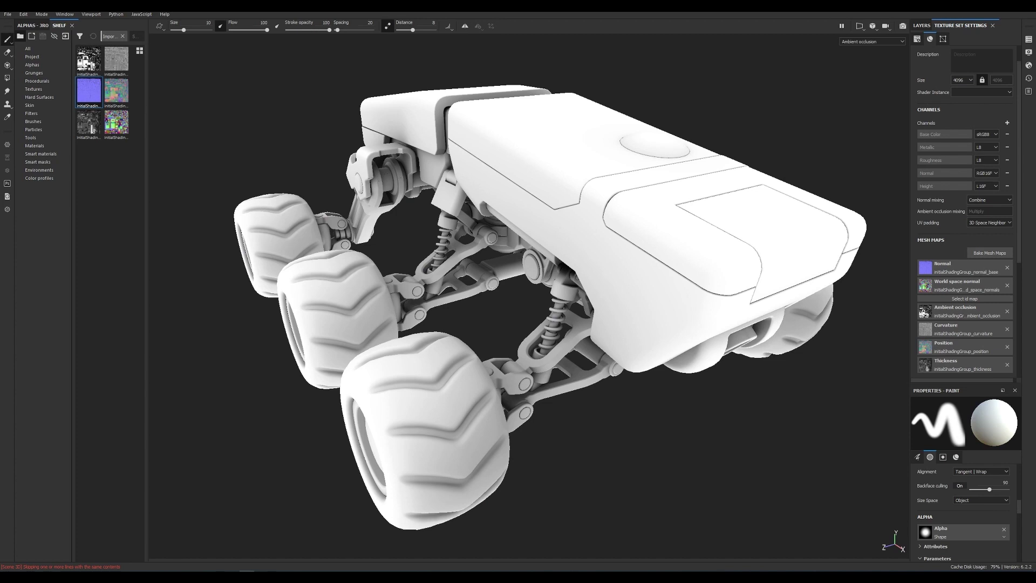
# Step: Compare the project's own baked ambient occlusion with the imported one on the tyre treads by swapping them in the mesh map slot
pyautogui.click(123, 36)
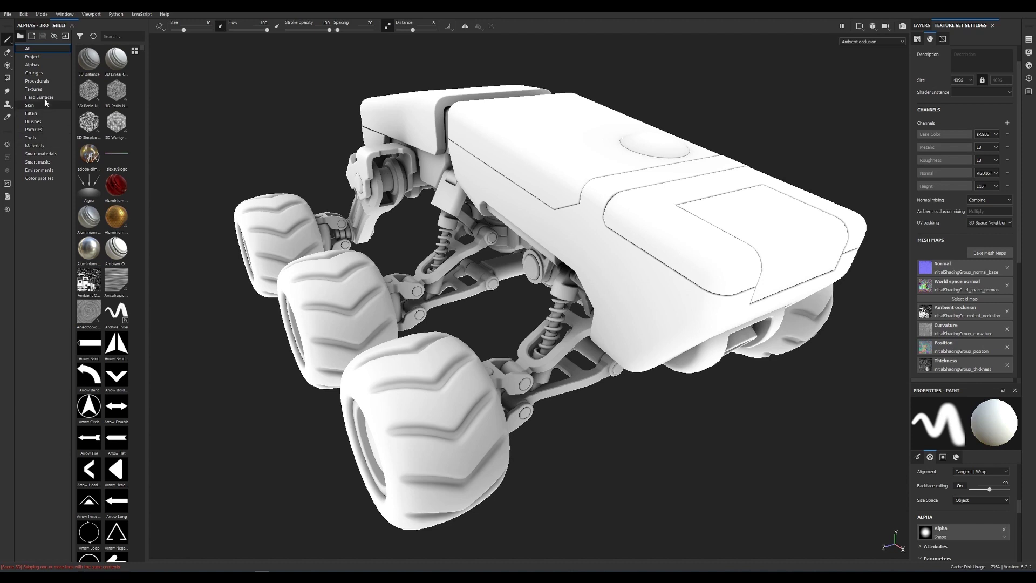
pyautogui.click(34, 89)
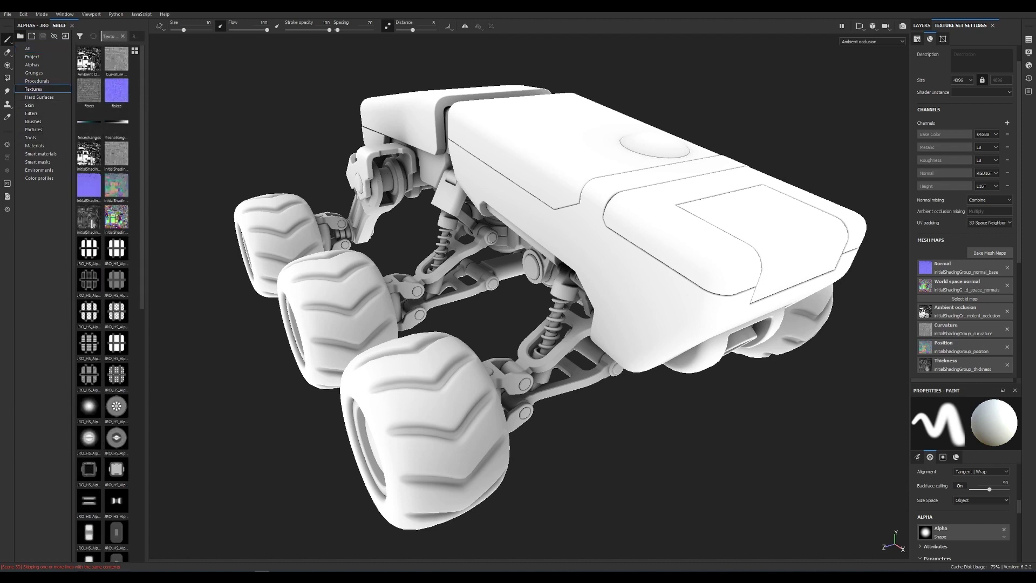
pyautogui.keyDown('alt'); pyautogui.moveTo(379, 390); pyautogui.dragTo(488, 387, button='right'); pyautogui.keyUp('alt')
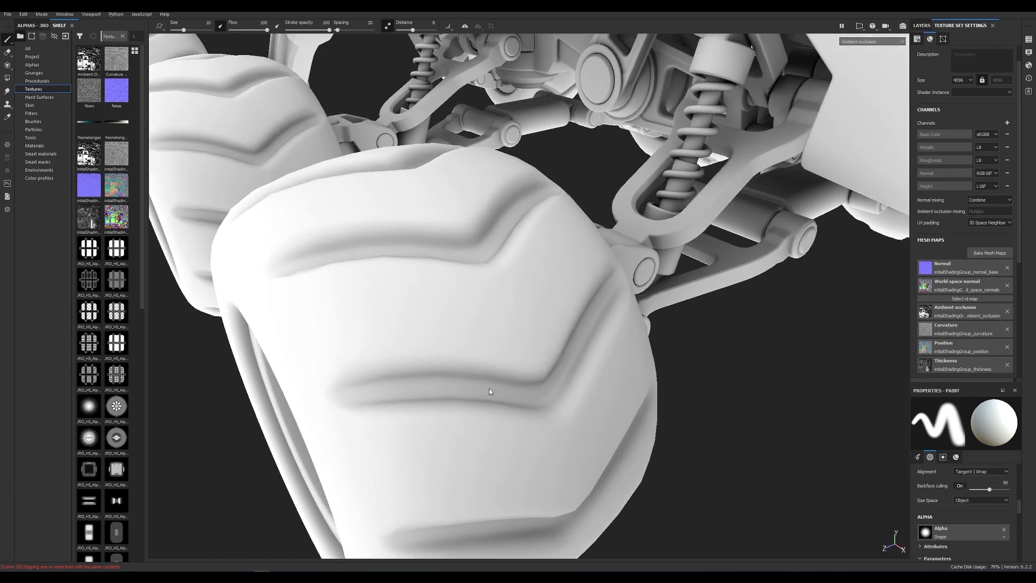
pyautogui.moveTo(93, 66); pyautogui.dragTo(950, 312)
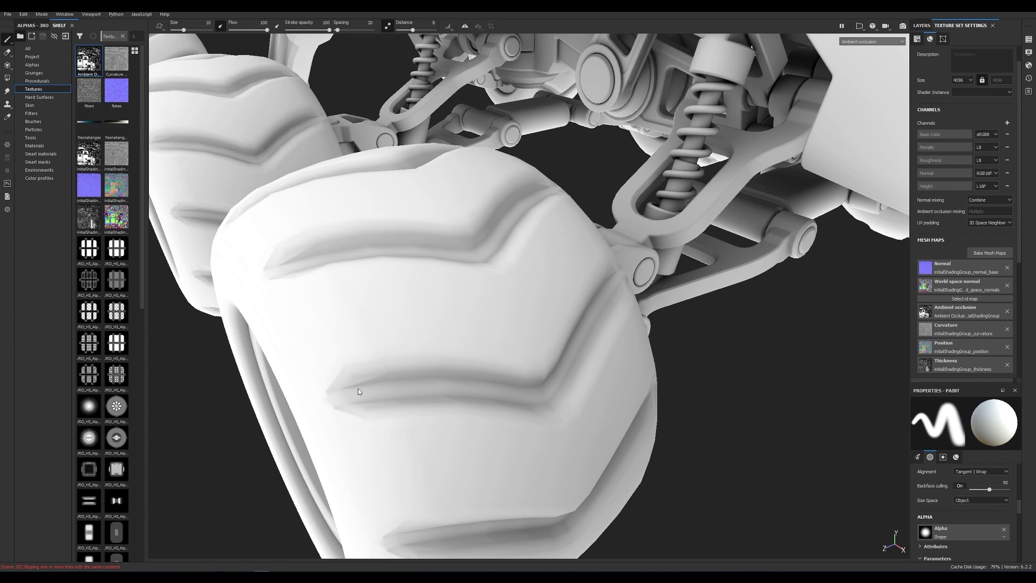
pyautogui.moveTo(89, 157); pyautogui.dragTo(950, 313)
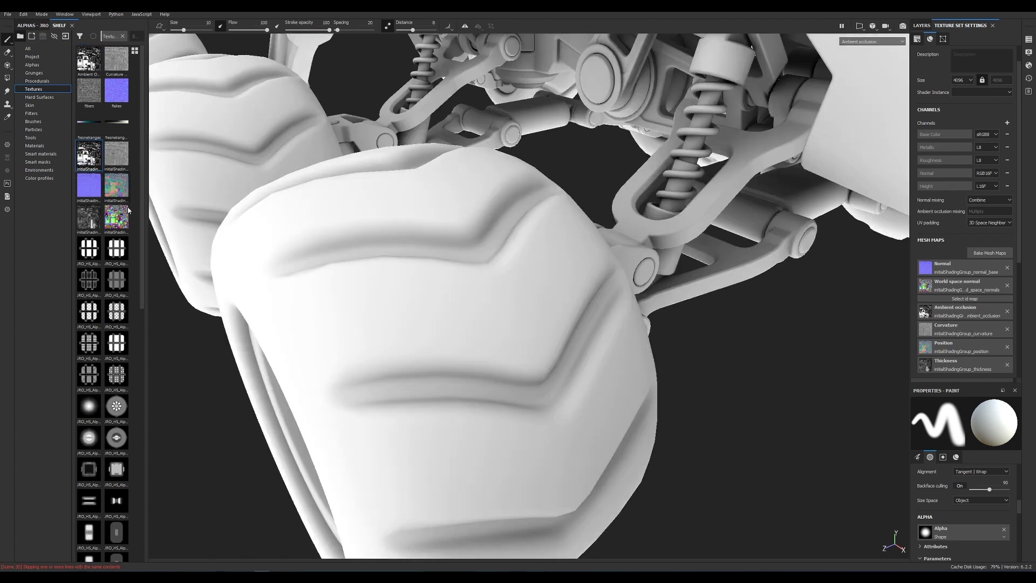
pyautogui.keyDown('alt'); pyautogui.moveTo(538, 361); pyautogui.dragTo(558, 271); pyautogui.keyUp('alt')
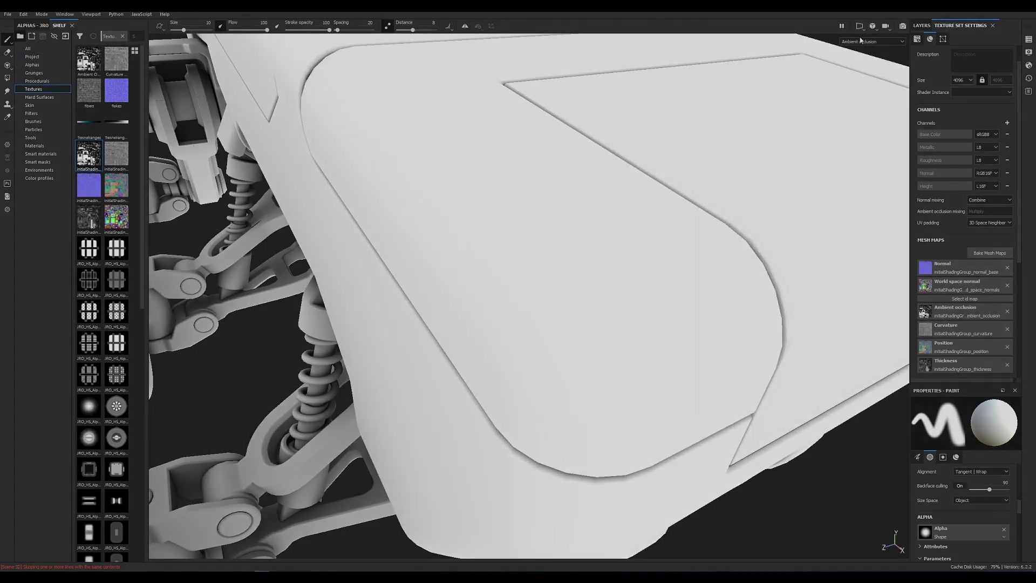
pyautogui.click(873, 41)
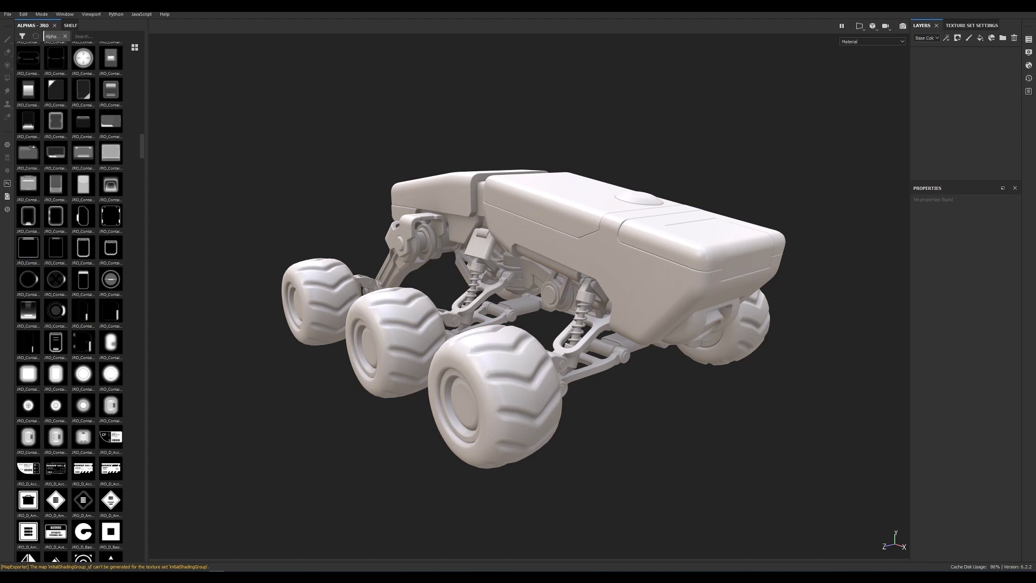
# Step: Add a fill layer named base_material and turn off its height and normal channels
pyautogui.click(983, 41)
pyautogui.doubleClick(948, 56)
pyautogui.write('base')
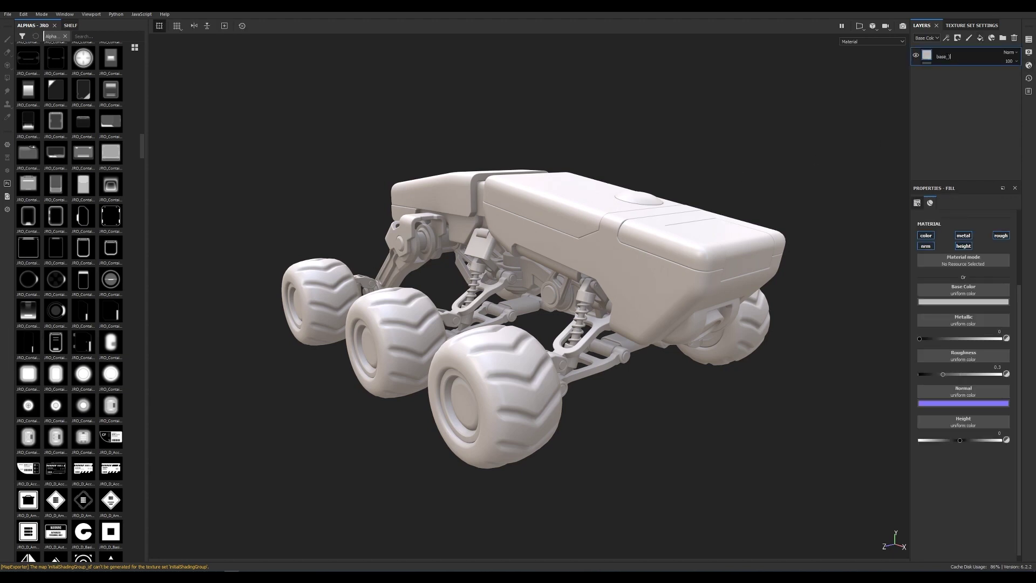
pyautogui.write('_material')
pyautogui.press('Return')
pyautogui.click(963, 246)
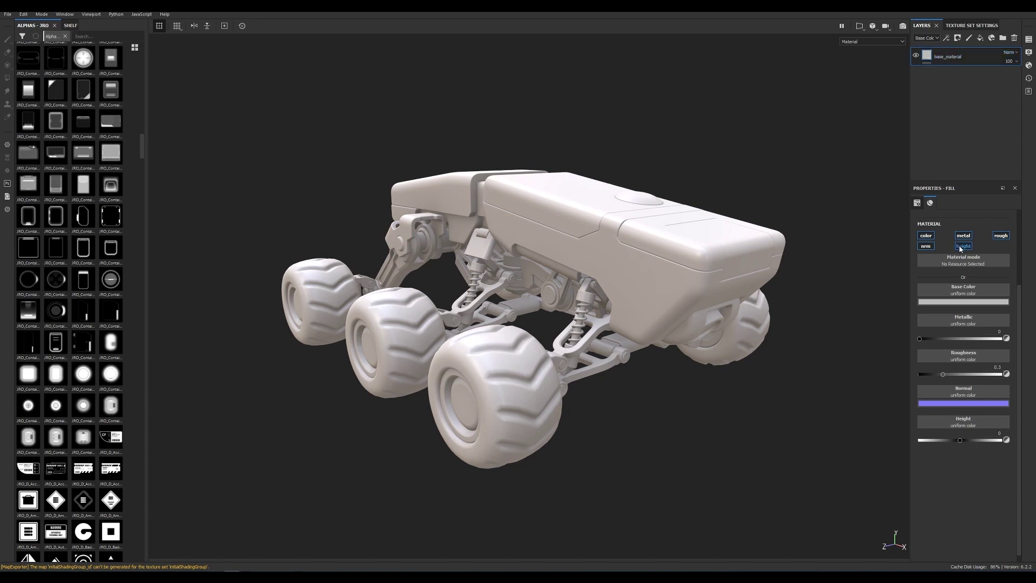
pyautogui.click(930, 246)
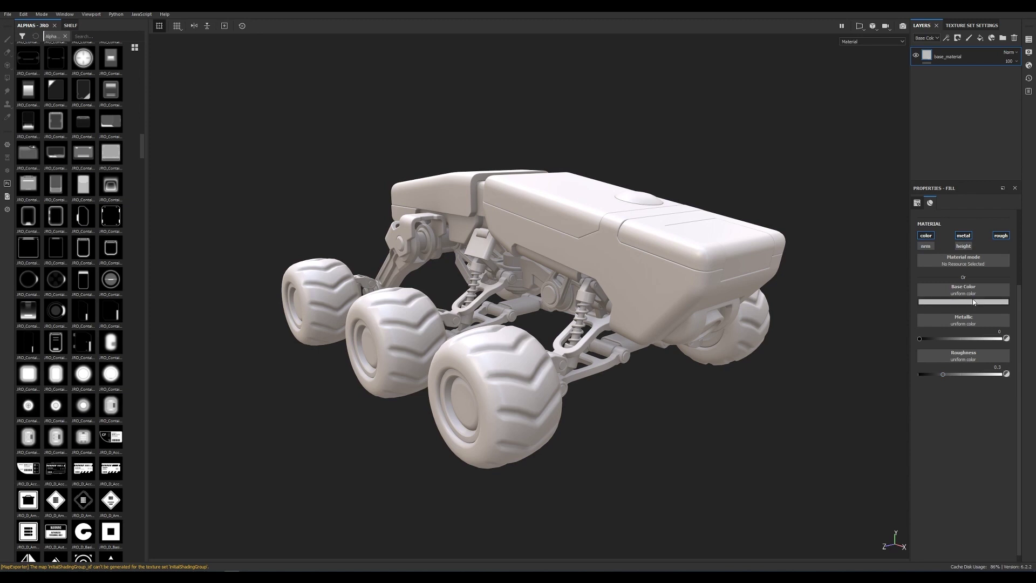
# Step: Give base_material a darker grey base colour, a metallic value of 1 and a roughness slightly below 0.5
pyautogui.click(931, 301)
pyautogui.click(926, 346)
pyautogui.moveTo(920, 338); pyautogui.dragTo(1002, 339)
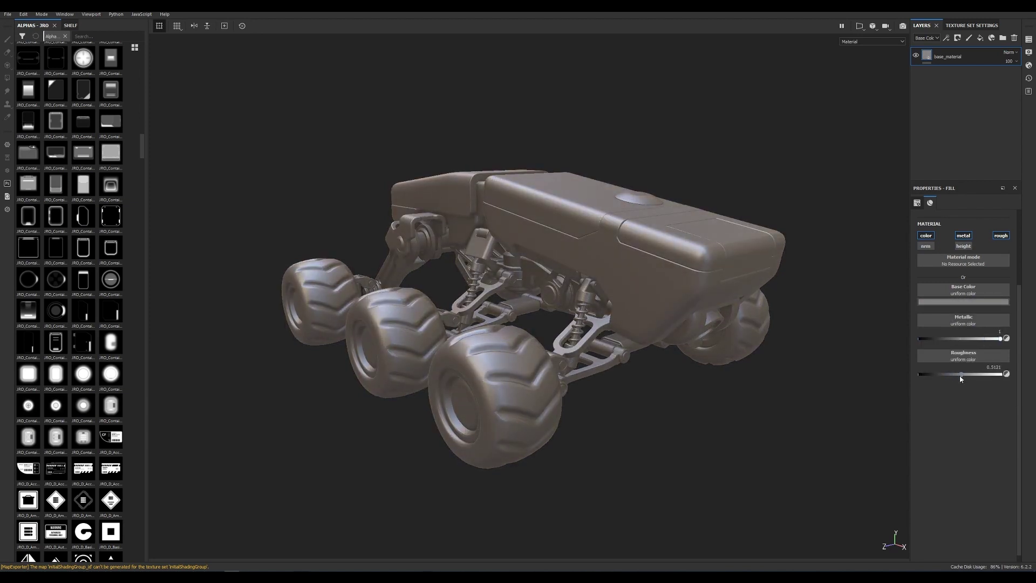
pyautogui.click(962, 374)
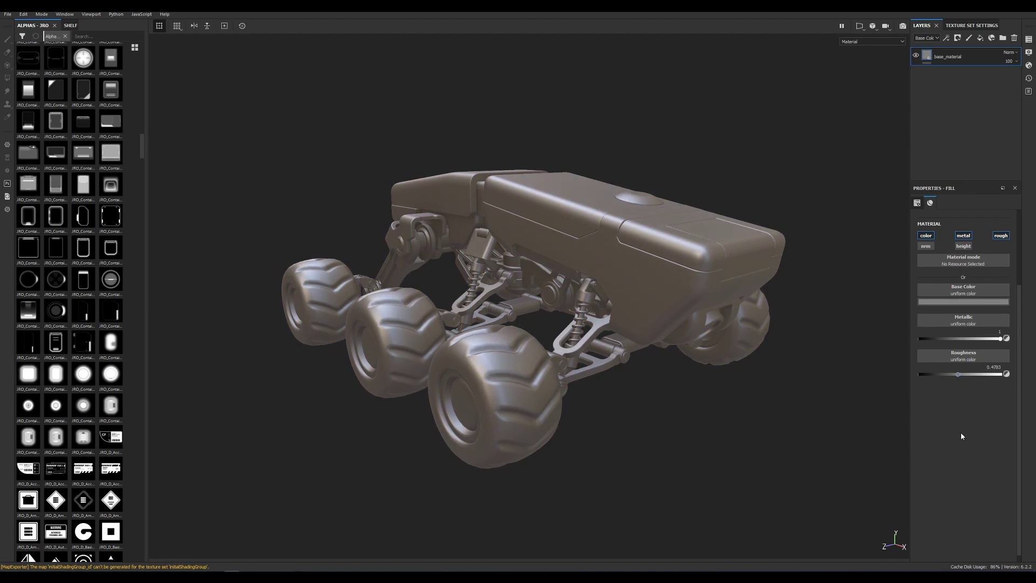
# Step: Create a layer folder named body_main and put a new fill layer inside it
pyautogui.click(1002, 38)
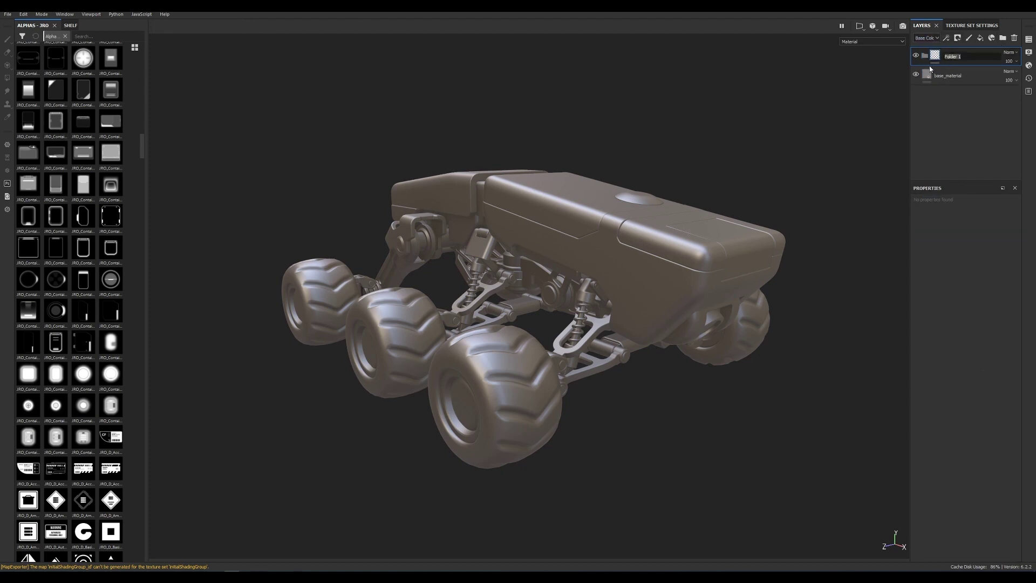
pyautogui.write('body_')
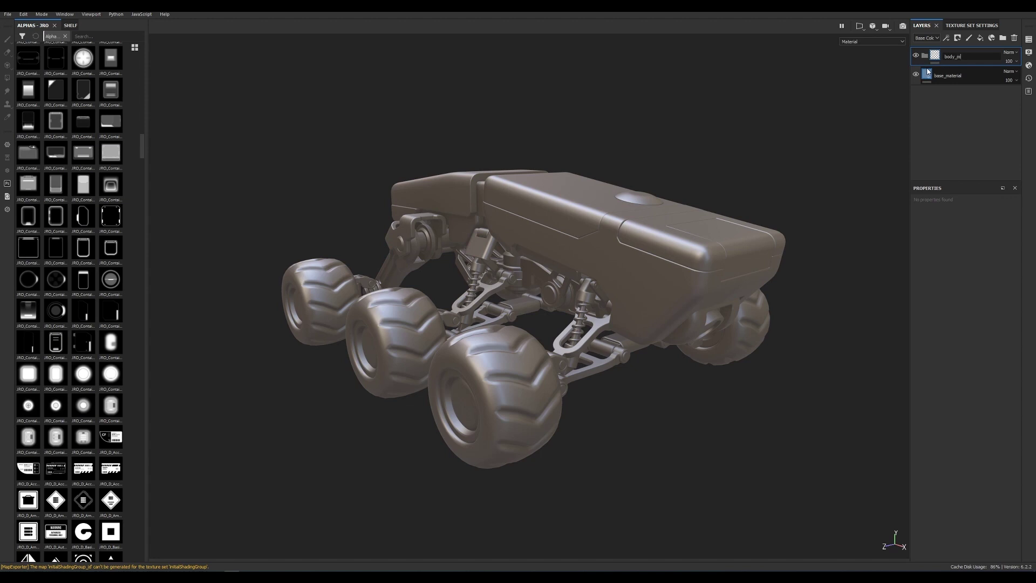
pyautogui.write('main')
pyautogui.press('Return')
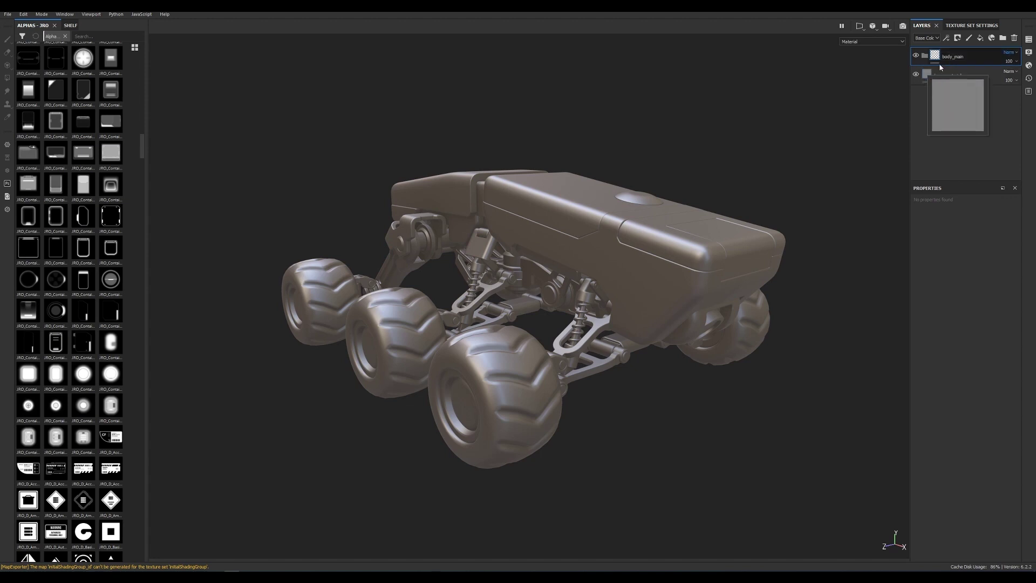
pyautogui.click(980, 38)
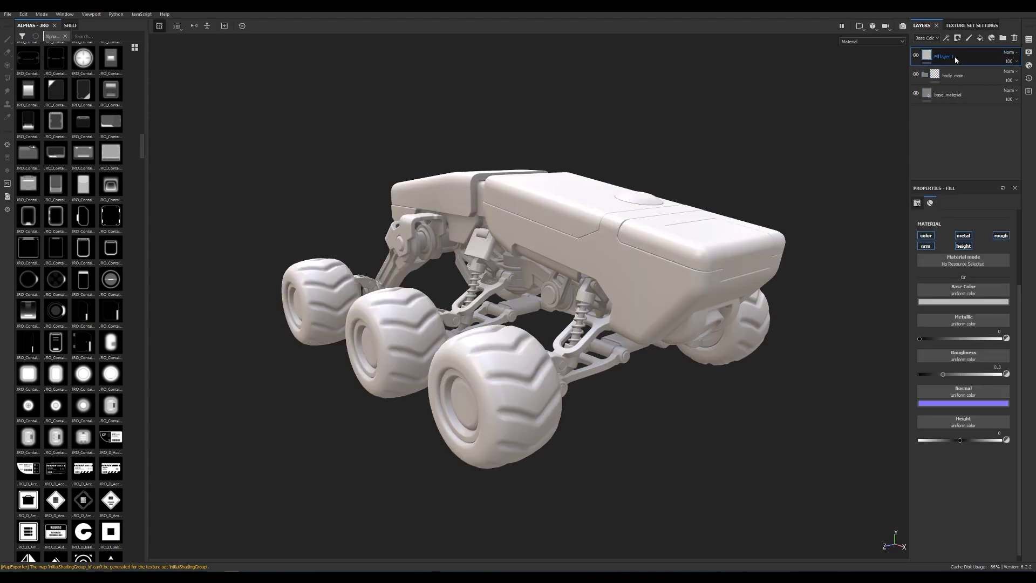
pyautogui.moveTo(956, 57); pyautogui.dragTo(961, 70)
# Step: Add a black mask to the body_main folder and polygon-fill the lower hull parts of the front and rear body
pyautogui.rightClick(963, 60)
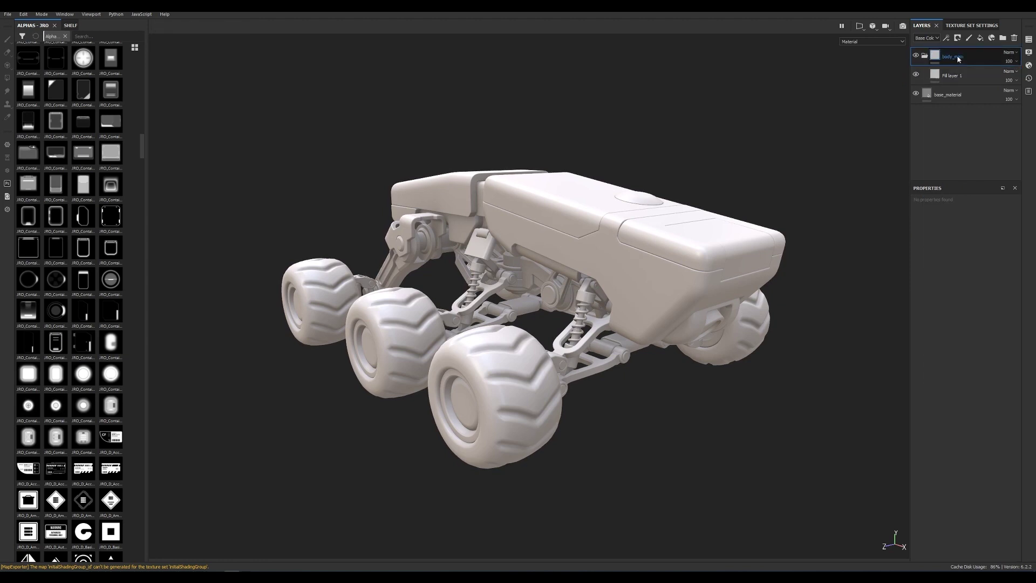
pyautogui.click(953, 69)
pyautogui.press('4')
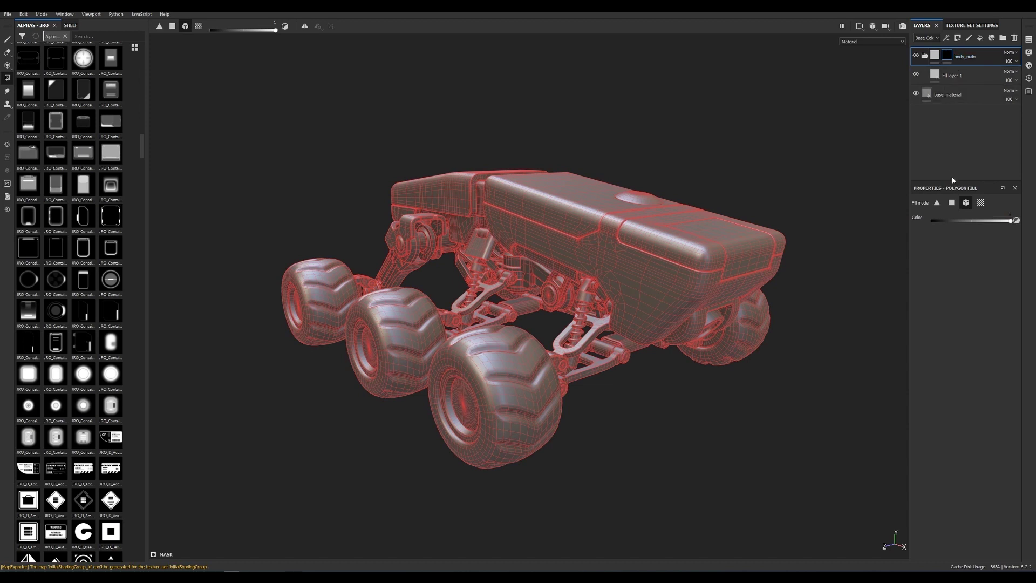
pyautogui.click(651, 297)
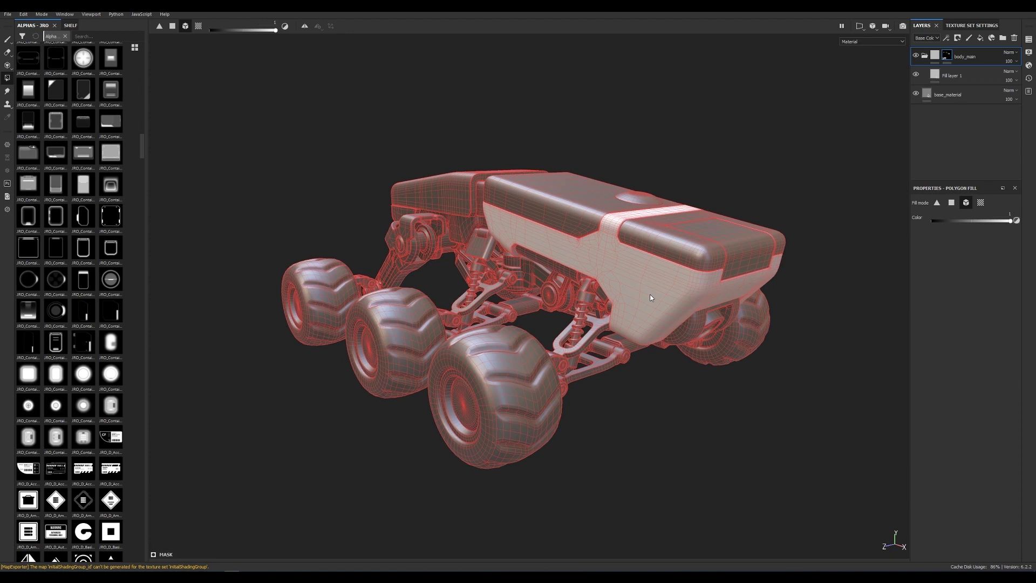
pyautogui.click(461, 227)
pyautogui.click(394, 214)
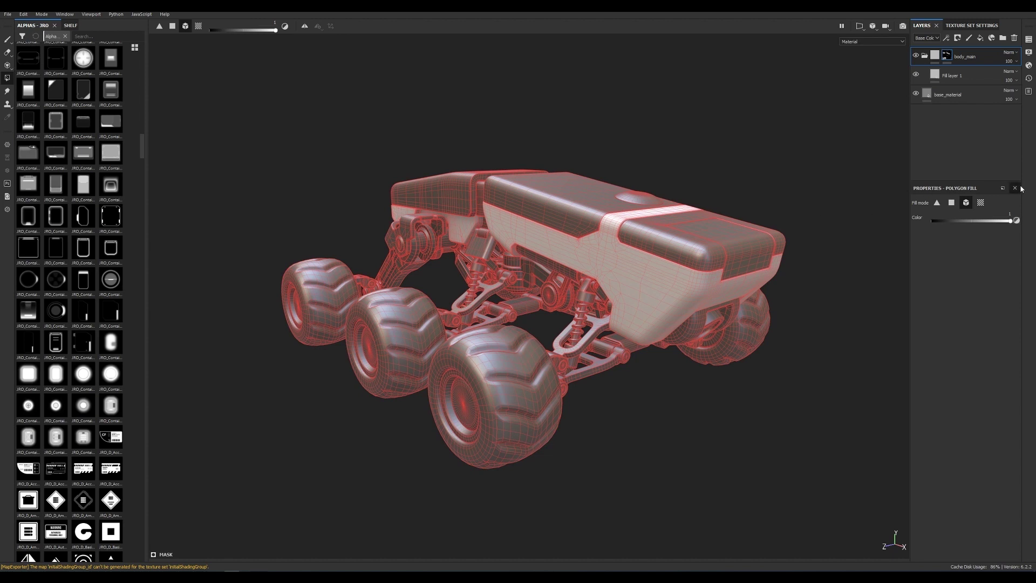
# Step: Create a folder named body_top containing a new fill layer, and add a black mask to the folder
pyautogui.click(1002, 39)
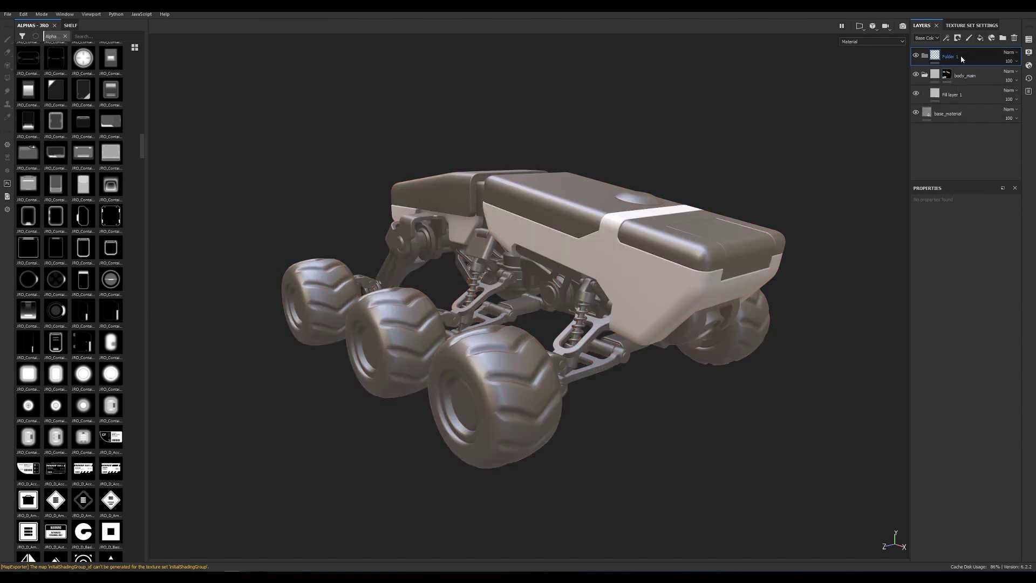
pyautogui.doubleClick(961, 57)
pyautogui.write('bod')
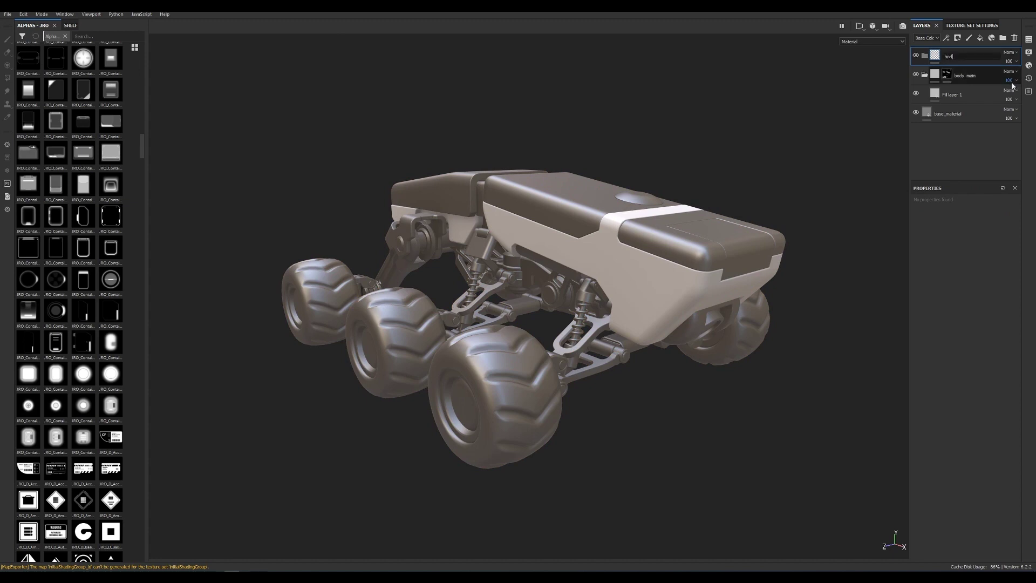
pyautogui.write('y_top')
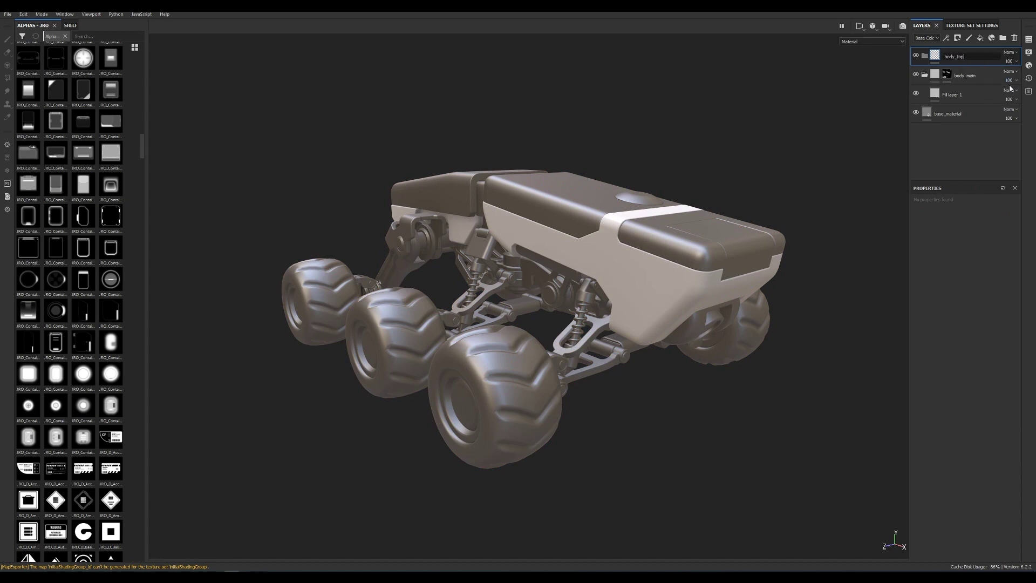
pyautogui.press('Return')
pyautogui.click(981, 40)
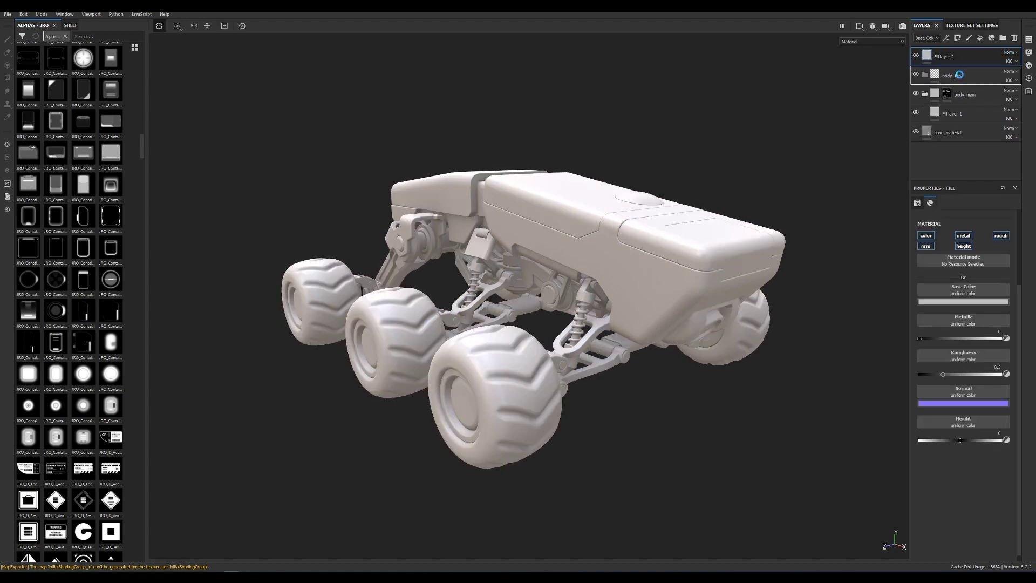
pyautogui.click(957, 57)
pyautogui.rightClick(956, 60)
pyautogui.click(953, 74)
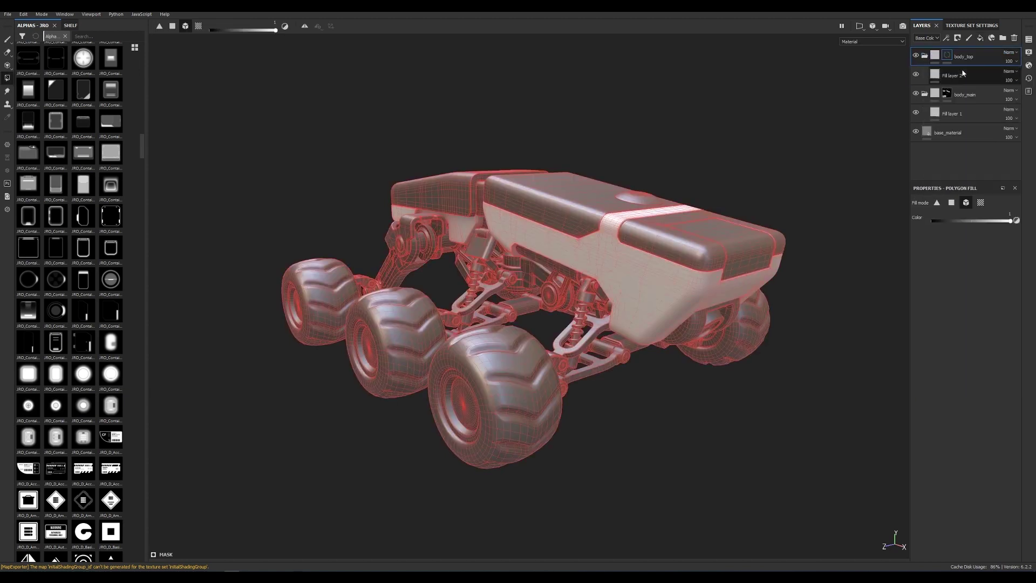
# Step: Set the base colour of the fill layer inside body_top to a dark olive brown
pyautogui.click(953, 77)
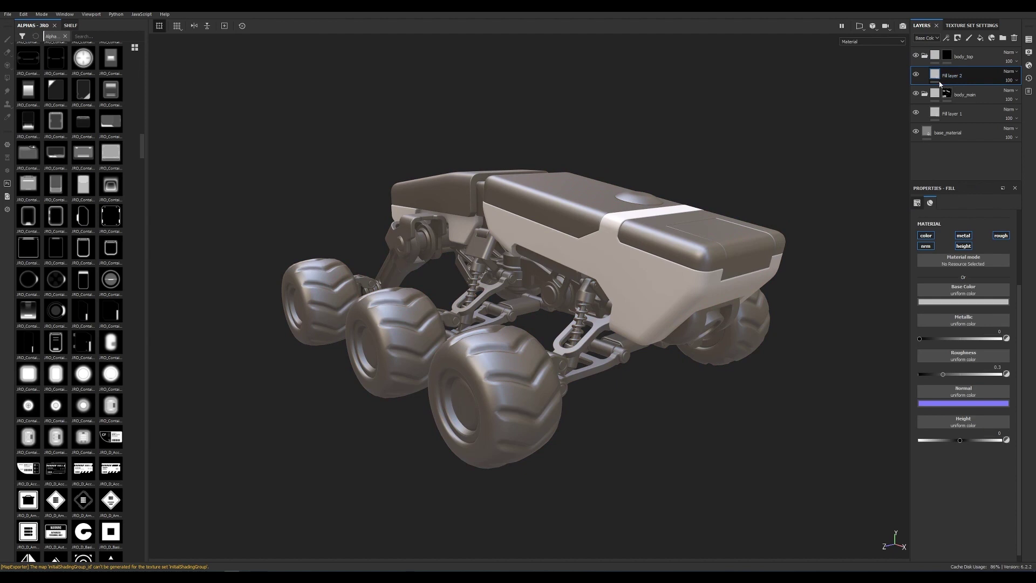
pyautogui.click(949, 307)
pyautogui.moveTo(995, 385); pyautogui.dragTo(995, 379)
pyautogui.click(935, 362)
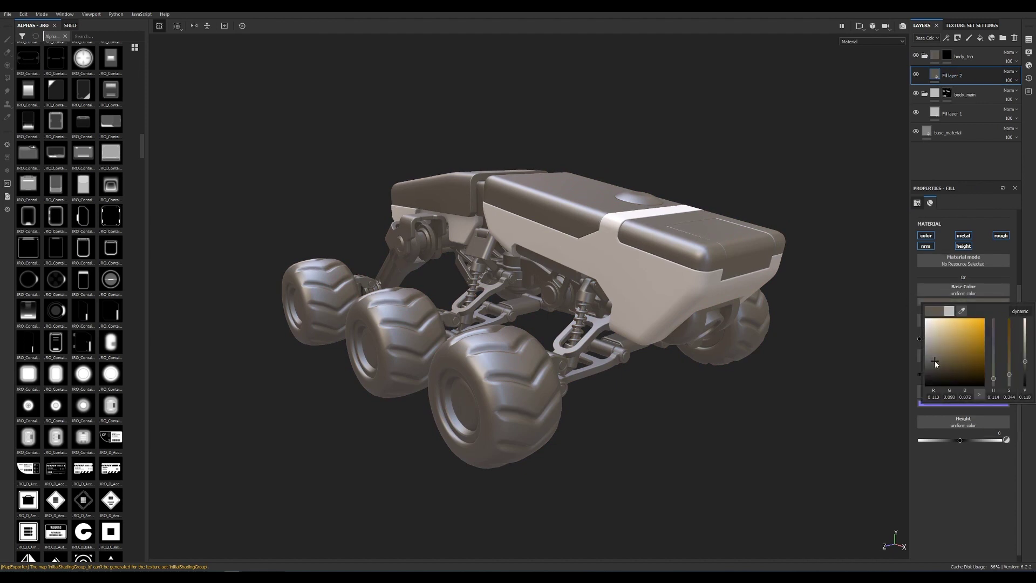
pyautogui.moveTo(935, 360); pyautogui.dragTo(933, 363)
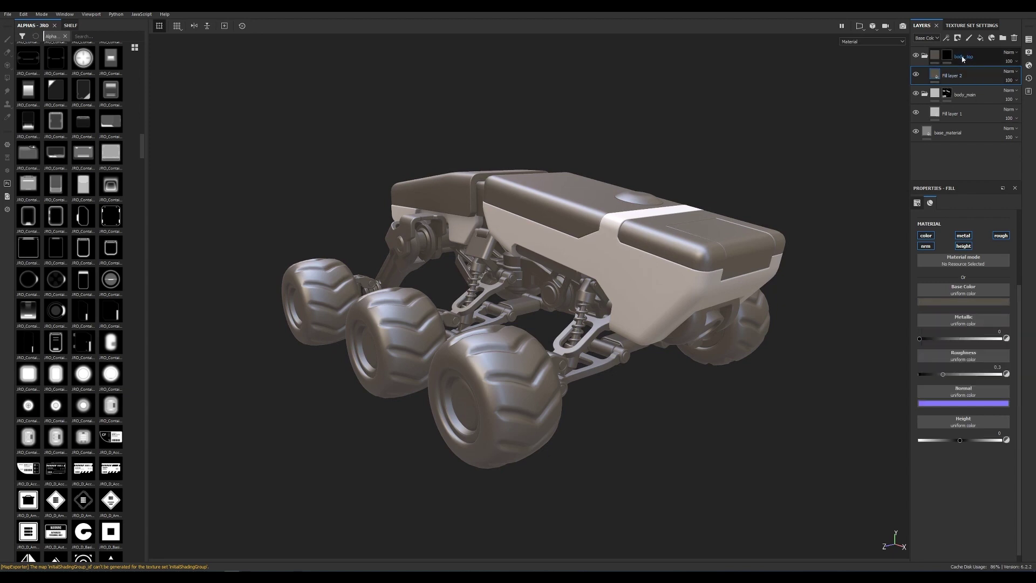
# Step: Polygon-fill the body_top mask over the upper hull shells of the front and rear body and the rear suspension covers
pyautogui.press('4')
pyautogui.click(947, 54)
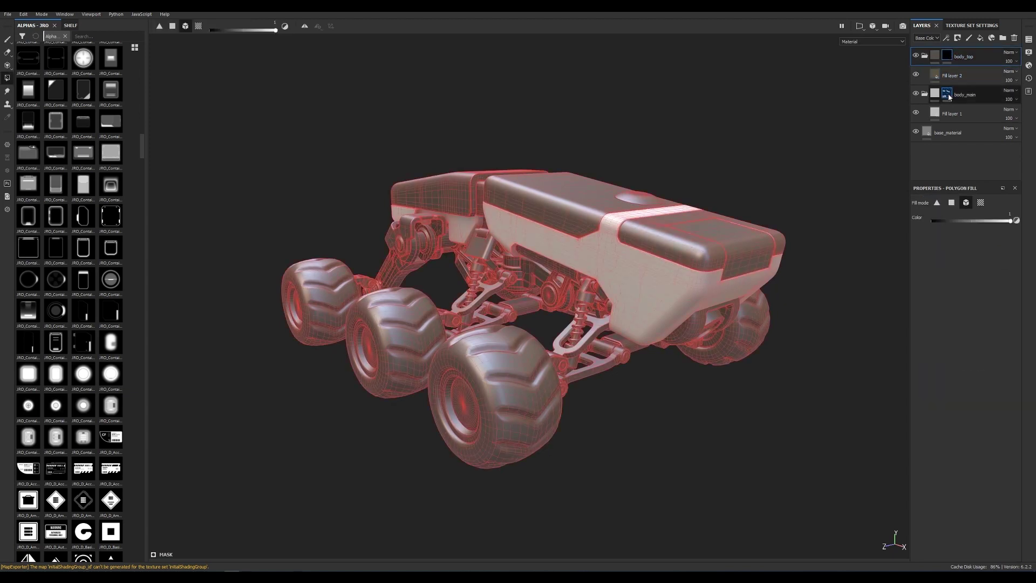
pyautogui.click(674, 246)
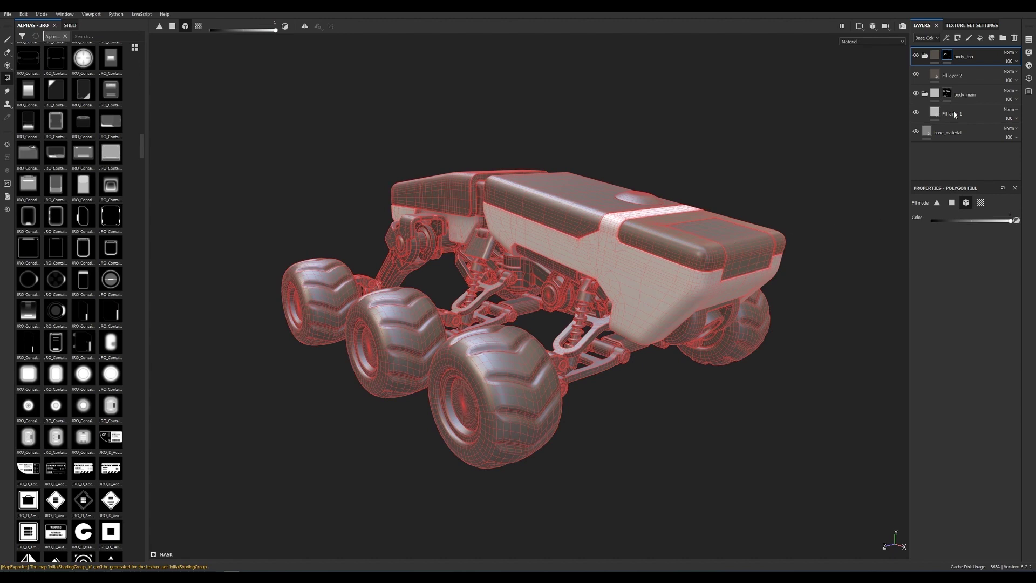
pyautogui.press('m')
pyautogui.click(552, 193)
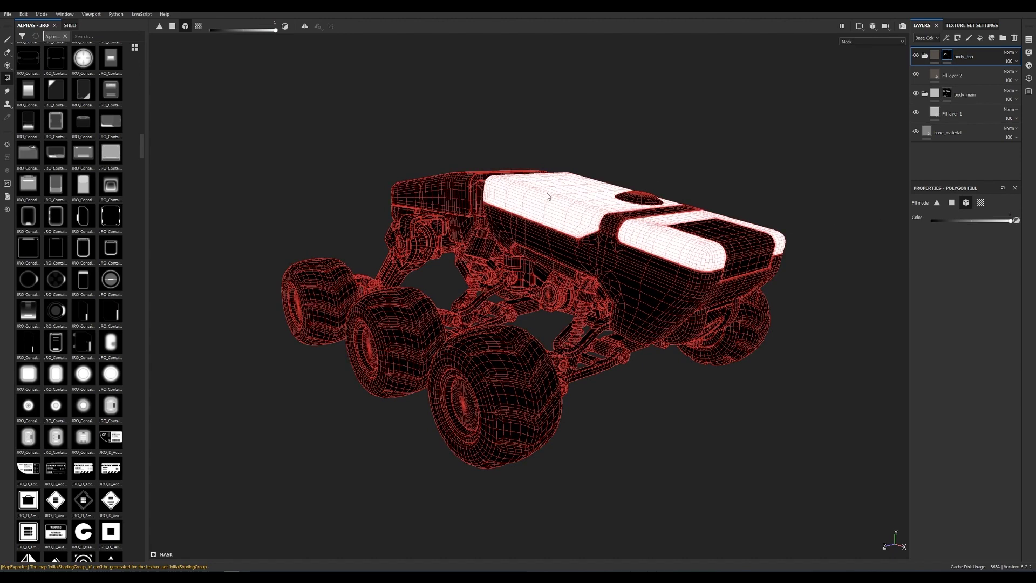
pyautogui.click(425, 203)
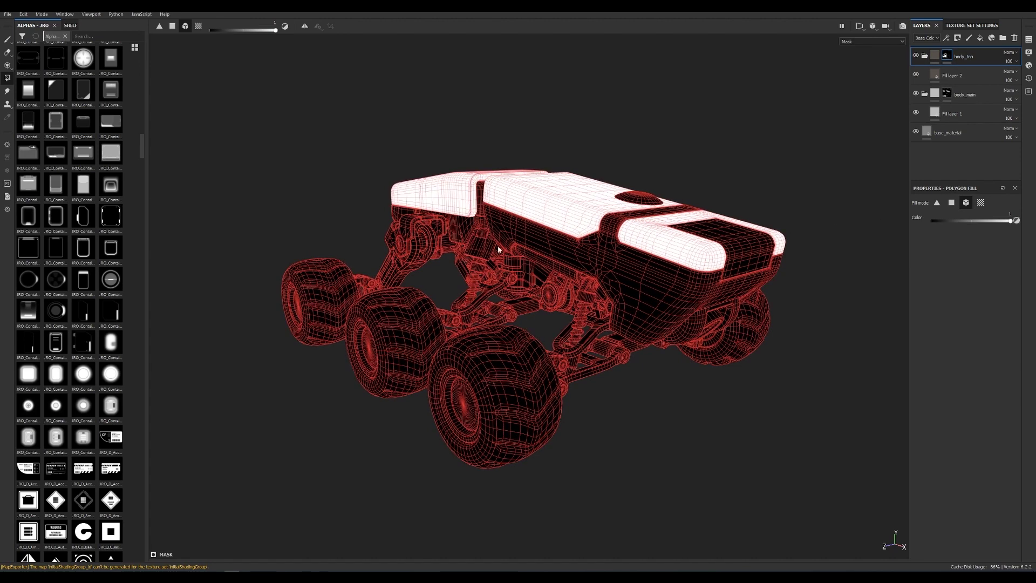
pyautogui.click(413, 229)
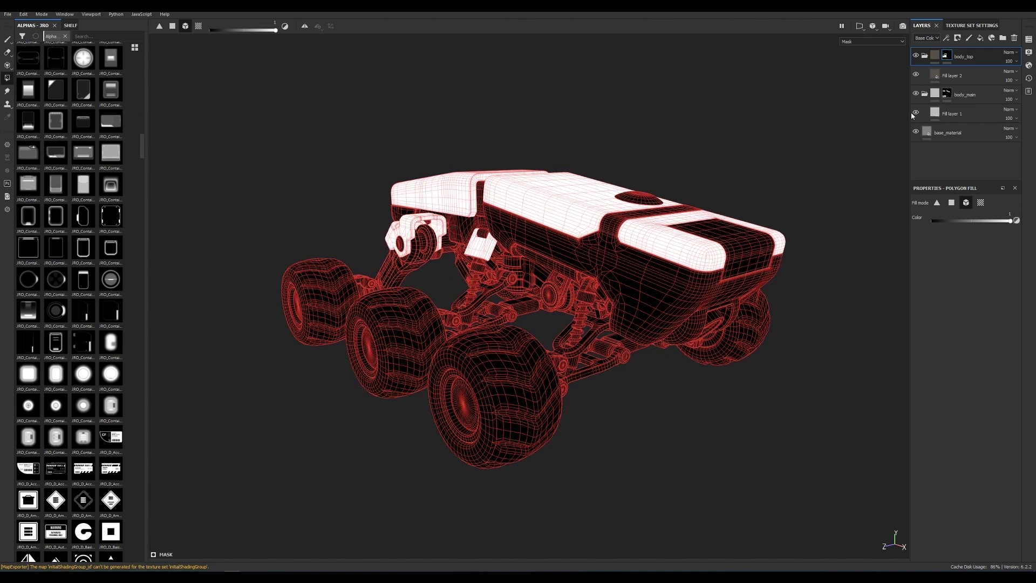
pyautogui.click(935, 55)
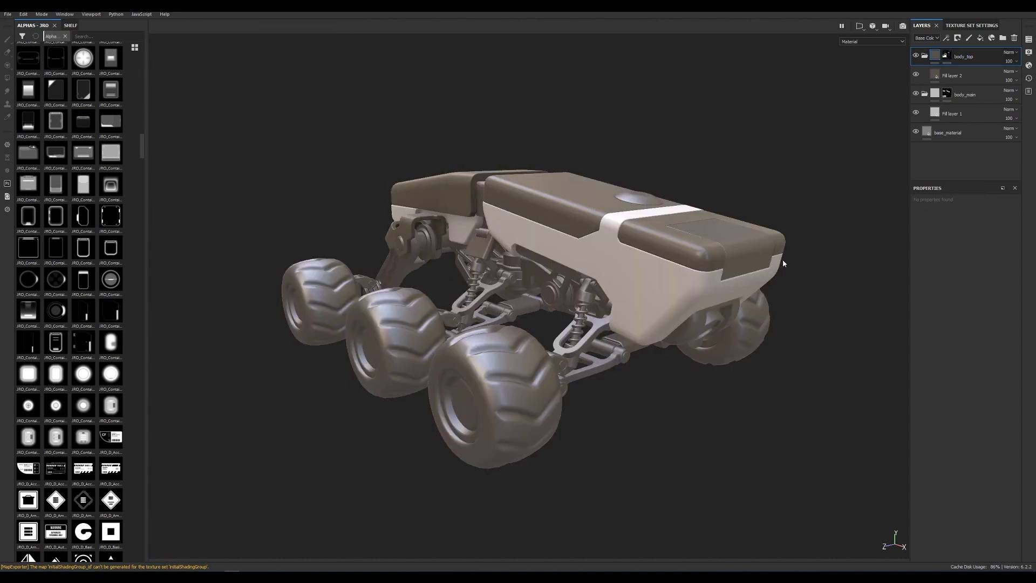
# Step: Set the base colour of the fill layer inside body_main to a muted olive yellow
pyautogui.click(951, 113)
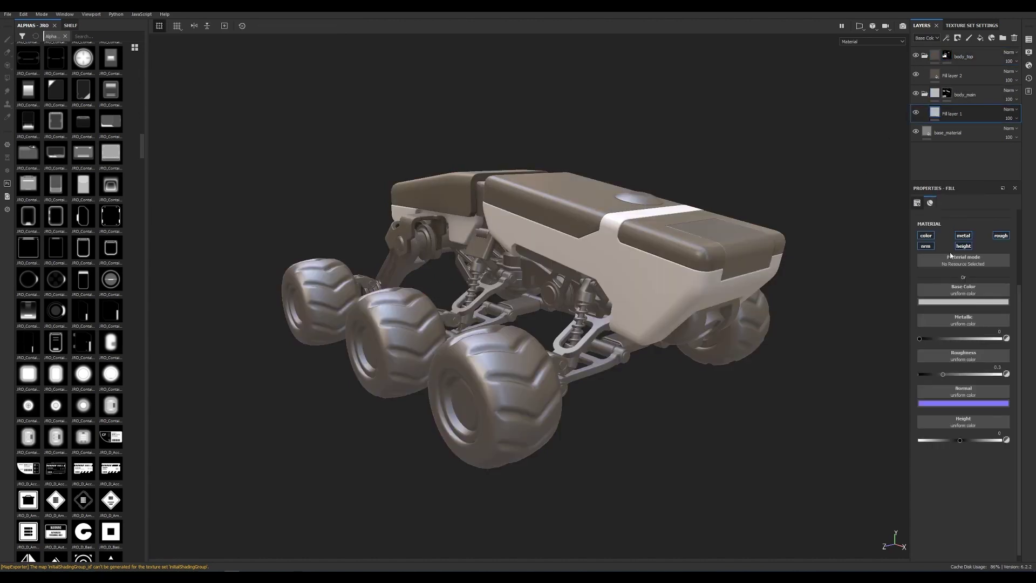
pyautogui.click(964, 301)
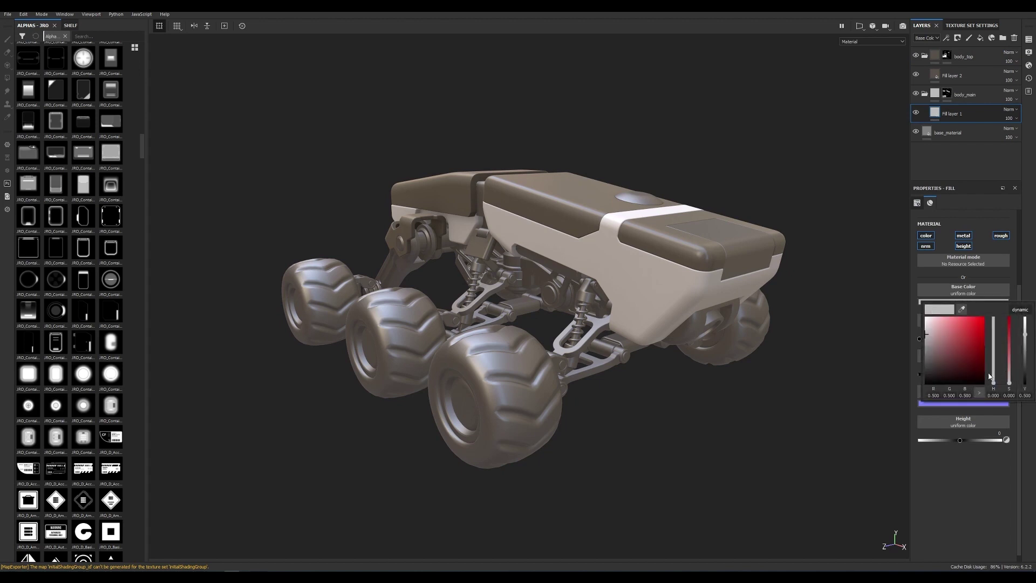
pyautogui.moveTo(994, 382); pyautogui.dragTo(997, 378)
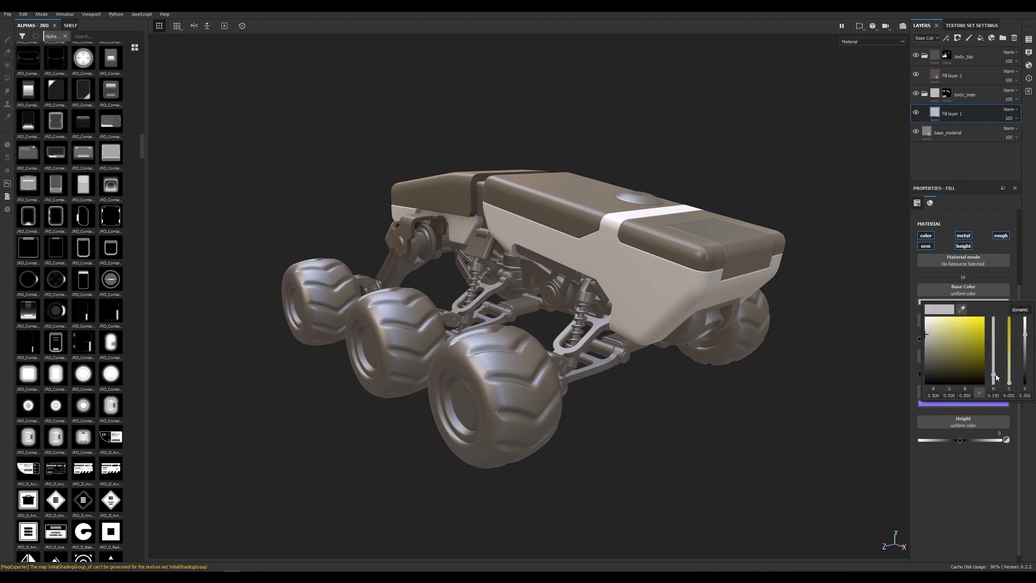
pyautogui.click(944, 351)
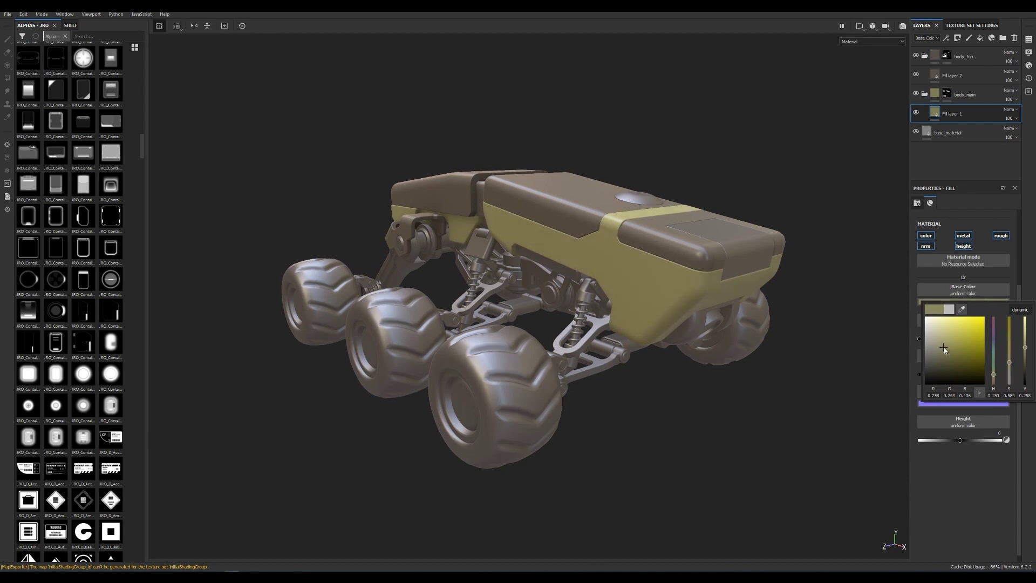
pyautogui.moveTo(944, 350); pyautogui.dragTo(942, 351)
# Step: Lighten the base colour of the fill layer inside body_top to a greyish brown, about 0.125, 0.115, 0.093 RGB
pyautogui.click(953, 76)
pyautogui.click(963, 302)
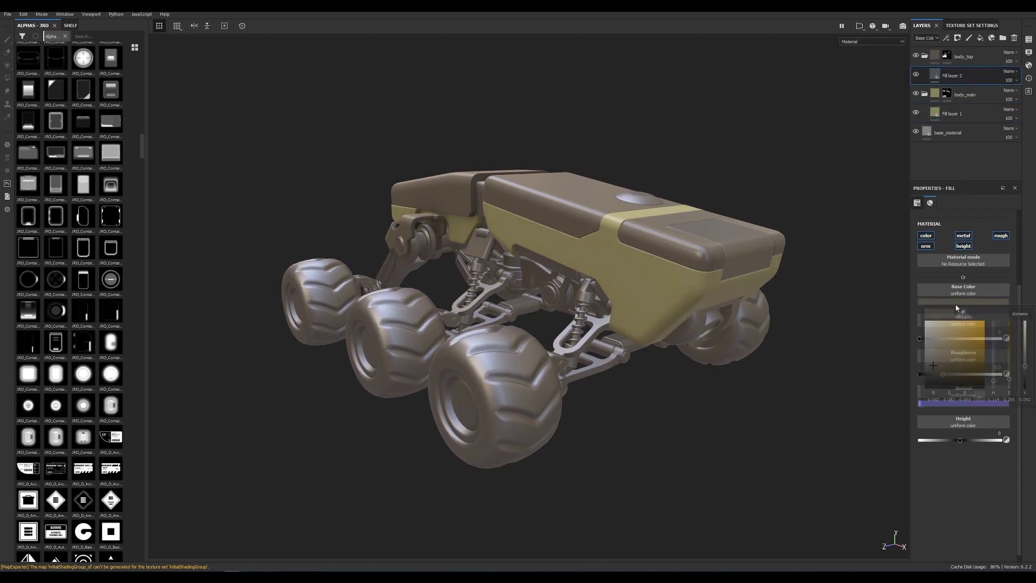
pyautogui.click(933, 362)
pyautogui.moveTo(934, 362); pyautogui.dragTo(932, 362)
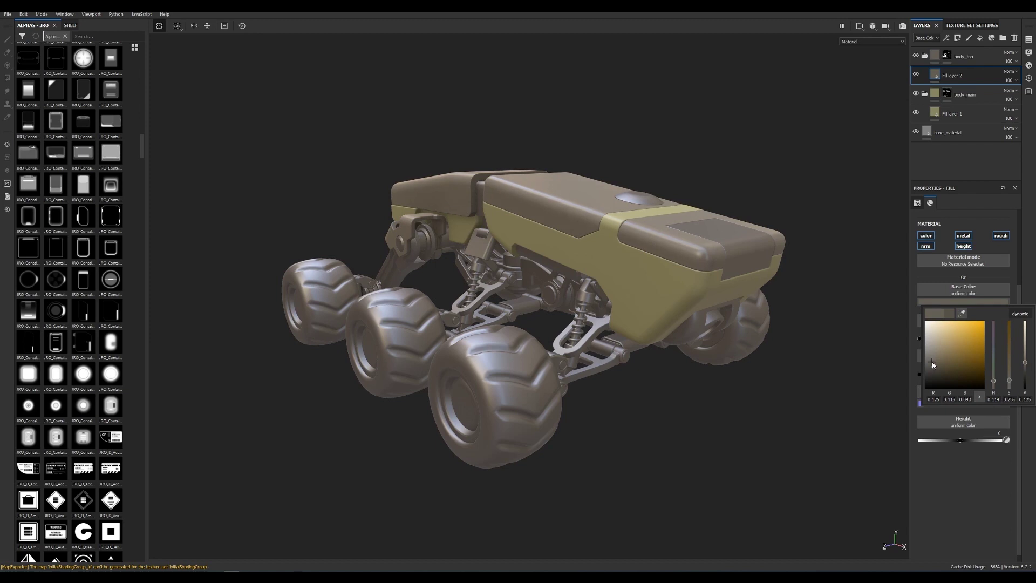
# Step: Fine-tune the shade of the olive base colour on the fill layer inside body_main
pyautogui.click(943, 112)
pyautogui.click(964, 302)
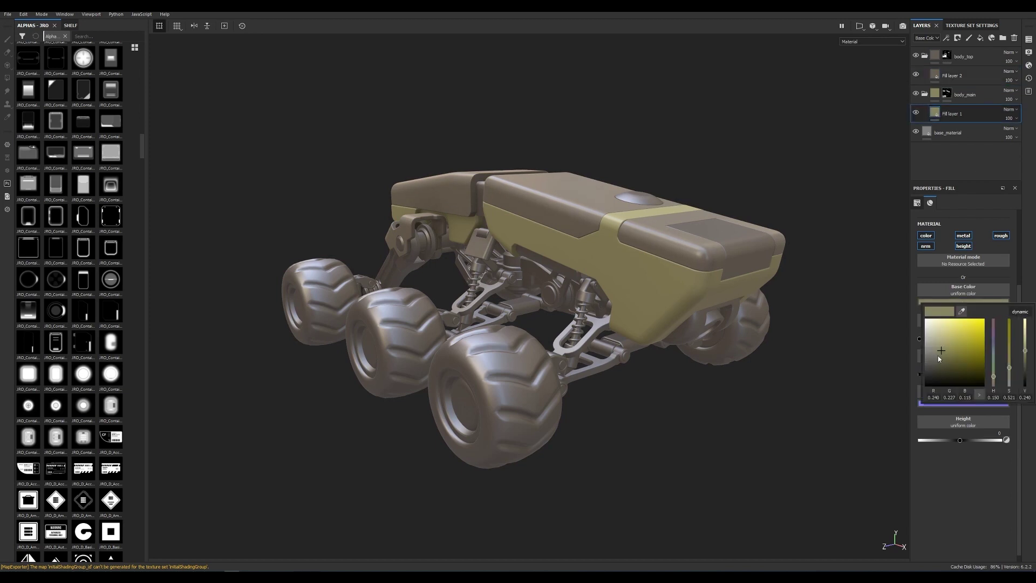
pyautogui.moveTo(938, 355); pyautogui.dragTo(939, 352)
# Step: Create a layer folder named Hydraulics and move it below the body_main folder, directly above base_material
pyautogui.click(972, 58)
pyautogui.click(1004, 38)
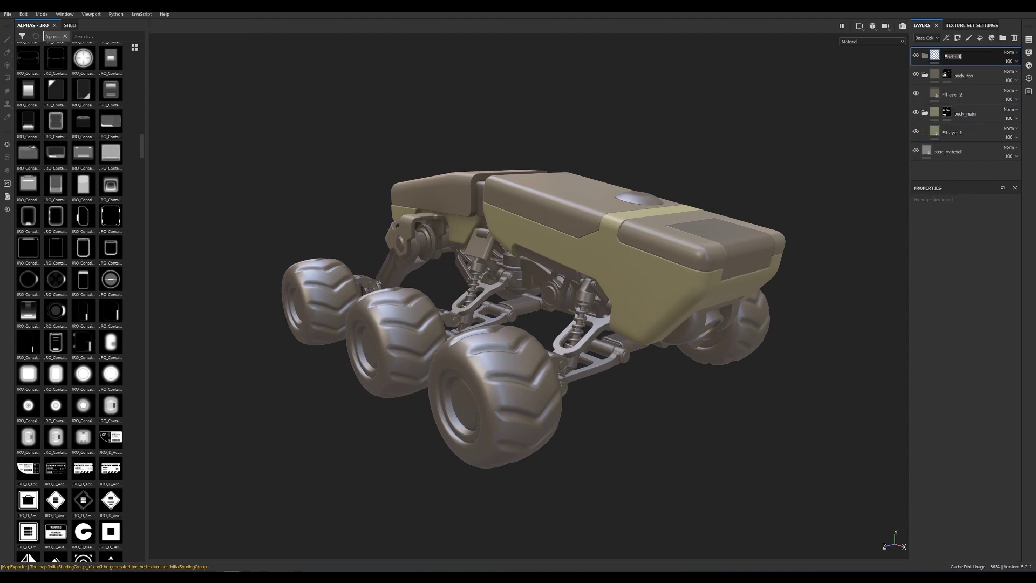
pyautogui.write('Hydraulics')
pyautogui.press('Return')
pyautogui.moveTo(986, 60); pyautogui.dragTo(972, 143)
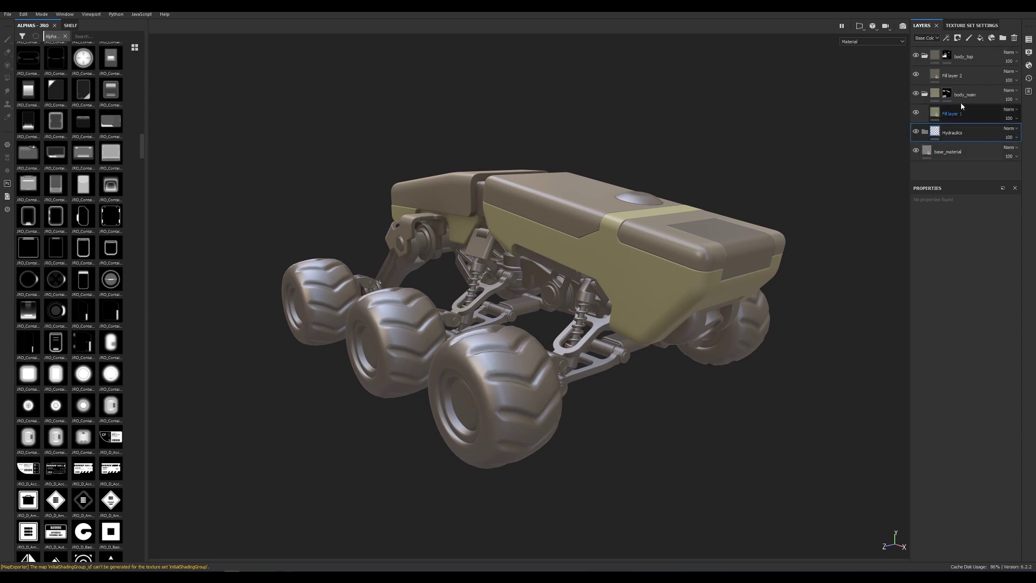
# Step: Put a new fill layer in the Hydraulics folder and add a black mask to the folder, polygon-filled on the suspension springs
pyautogui.click(982, 39)
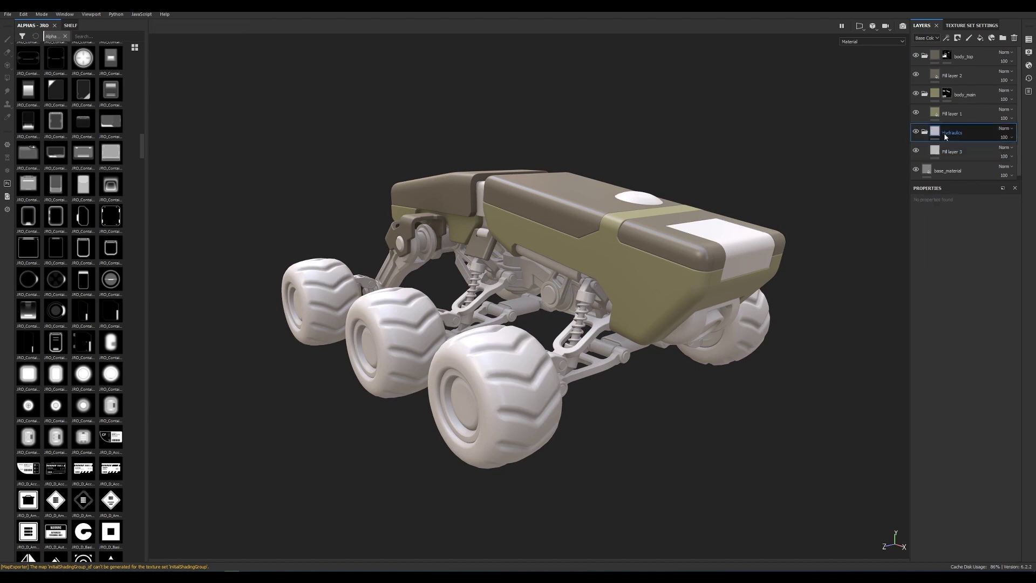
pyautogui.rightClick(929, 133)
pyautogui.click(955, 145)
pyautogui.press('4')
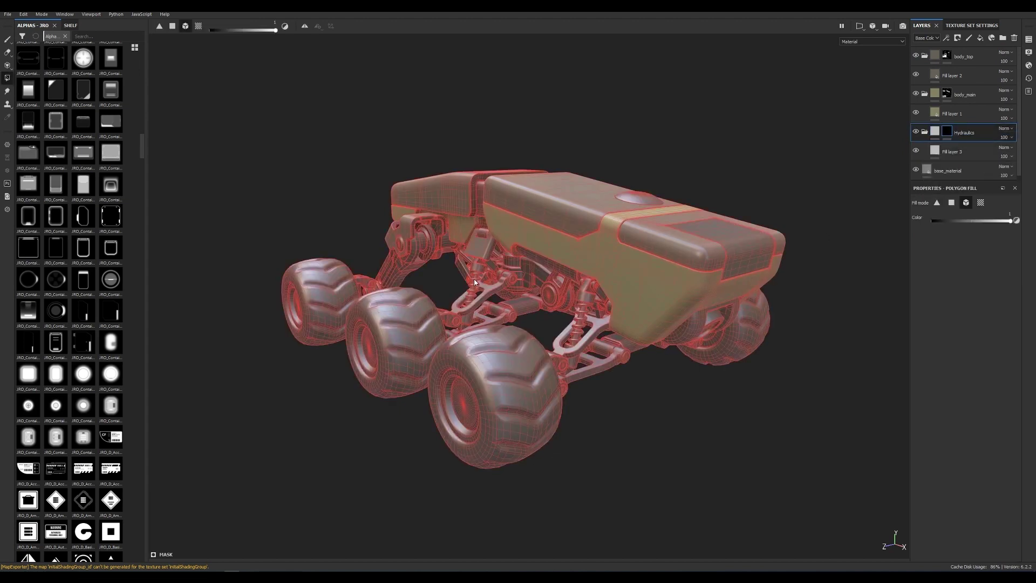
# Step: Set the base colour of the fill layer inside Hydraulics to a saturated warm yellow
pyautogui.click(955, 153)
pyautogui.click(964, 302)
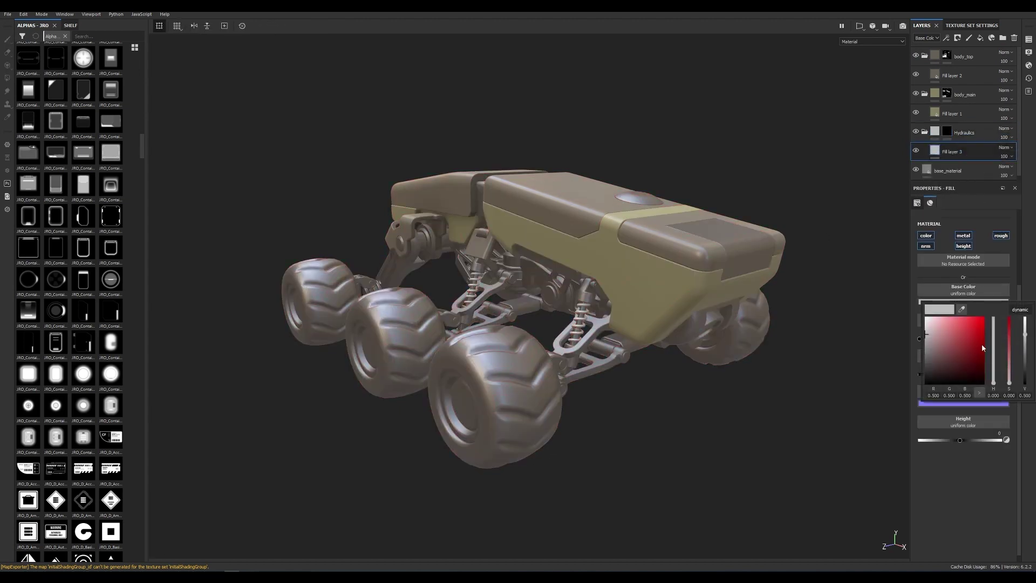
pyautogui.moveTo(993, 381); pyautogui.dragTo(993, 375)
pyautogui.click(945, 344)
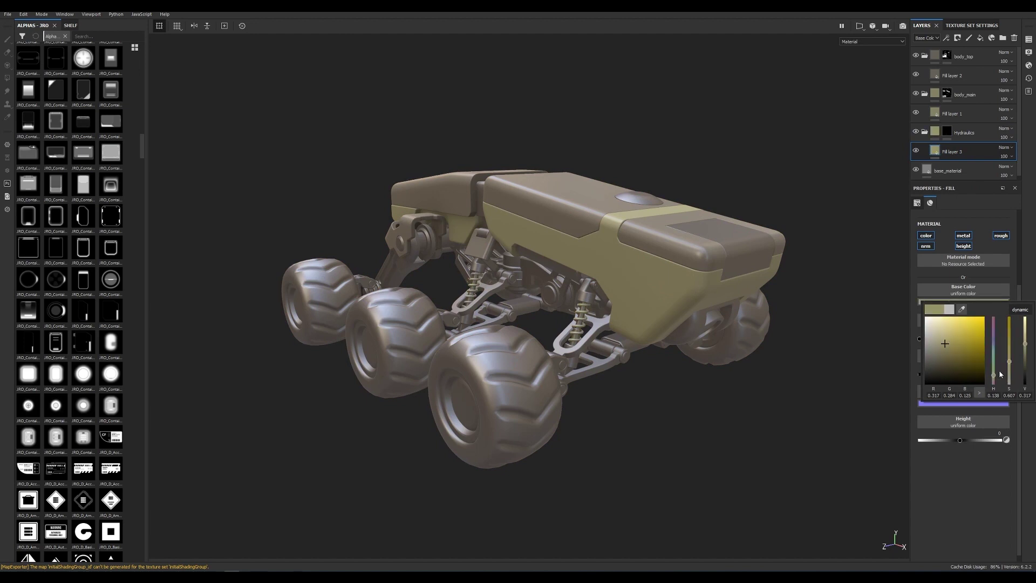
pyautogui.moveTo(994, 375); pyautogui.dragTo(994, 376)
pyautogui.click(959, 328)
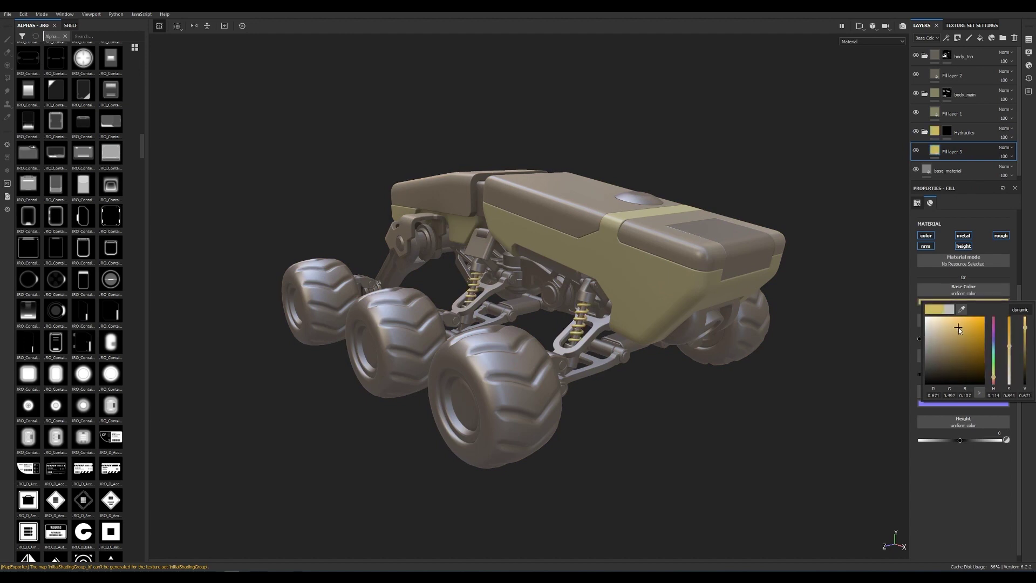
pyautogui.moveTo(959, 329); pyautogui.dragTo(960, 327)
# Step: Fine-tune the roughness of the fill layers in body_main and body_top, giving the body_top fill about 0.31
pyautogui.click(939, 113)
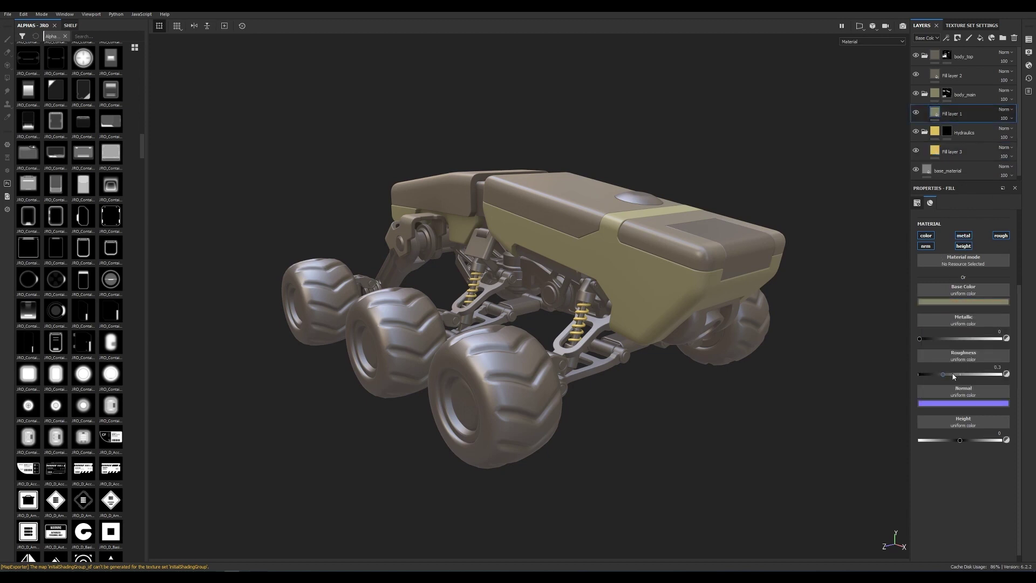
pyautogui.moveTo(957, 375); pyautogui.dragTo(965, 374)
pyautogui.moveTo(944, 380)
pyautogui.mouseDown()
pyautogui.moveTo(959, 380)
pyautogui.moveTo(947, 375)
pyautogui.mouseUp()
pyautogui.click(938, 77)
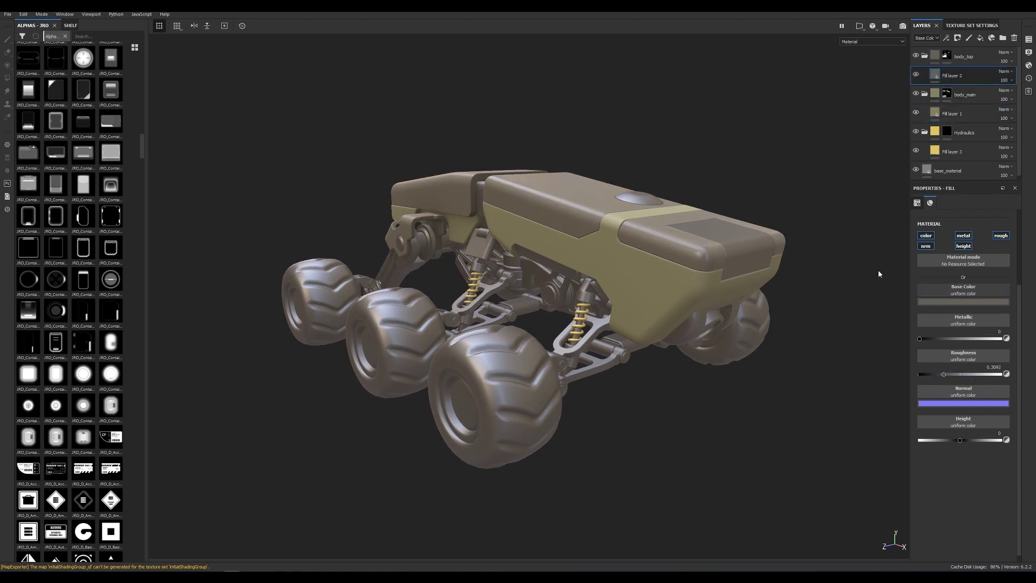
# Step: Create a layer folder named tire and place it between the body_main and Hydraulics folders
pyautogui.click(971, 59)
pyautogui.click(1003, 37)
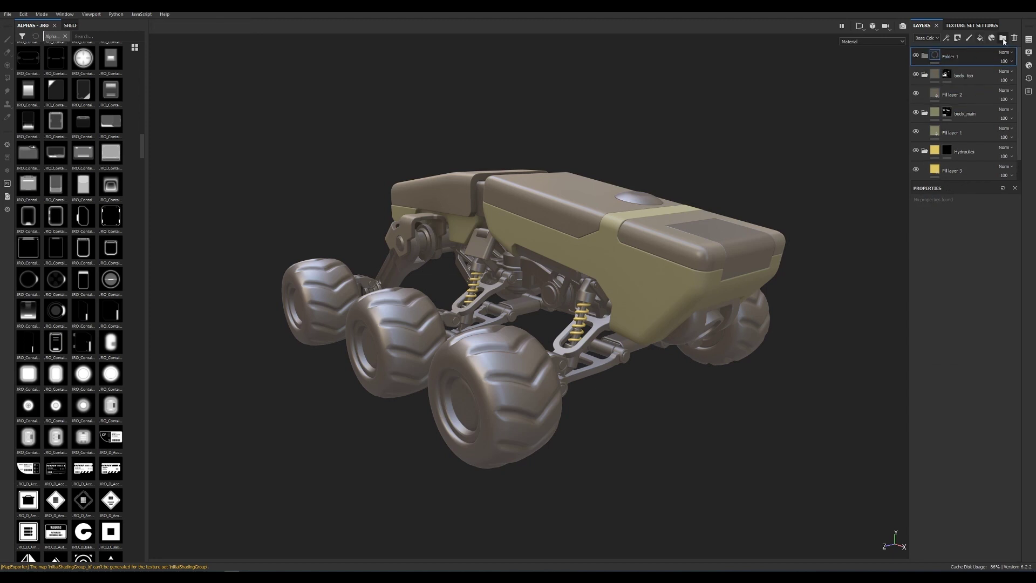
pyautogui.doubleClick(953, 56)
pyautogui.write('tire')
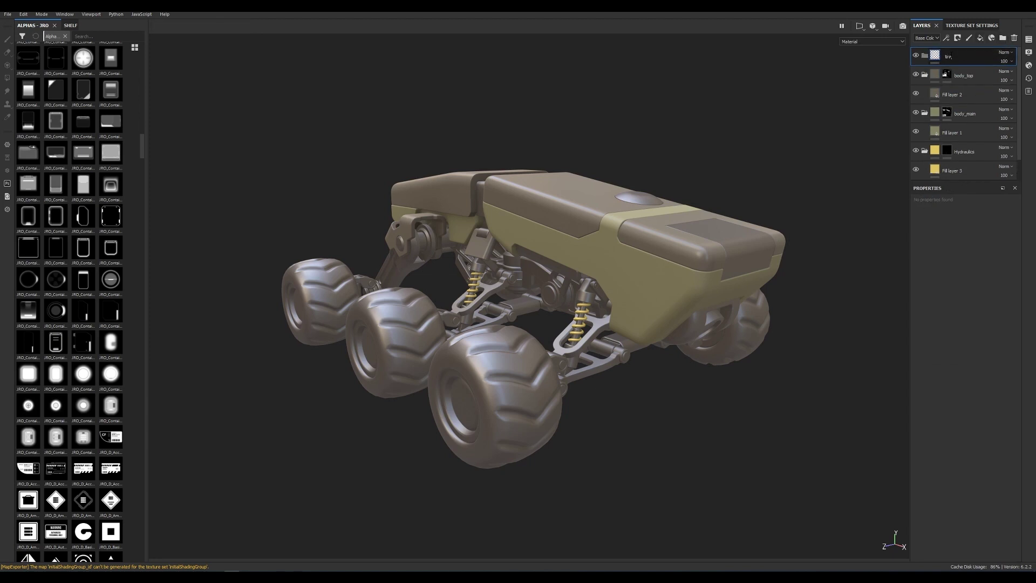
pyautogui.press('Return')
pyautogui.moveTo(961, 56); pyautogui.dragTo(976, 137)
# Step: Put a new fill layer in the tire folder and add a black mask to the folder, polygon-filled on the wheels' tires
pyautogui.click(980, 38)
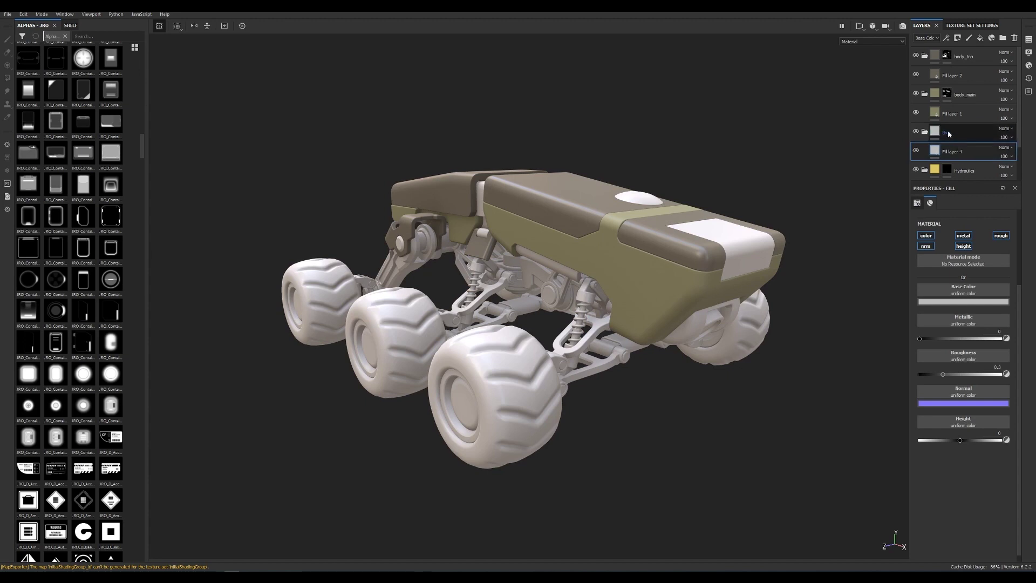
pyautogui.rightClick(950, 134)
pyautogui.click(953, 167)
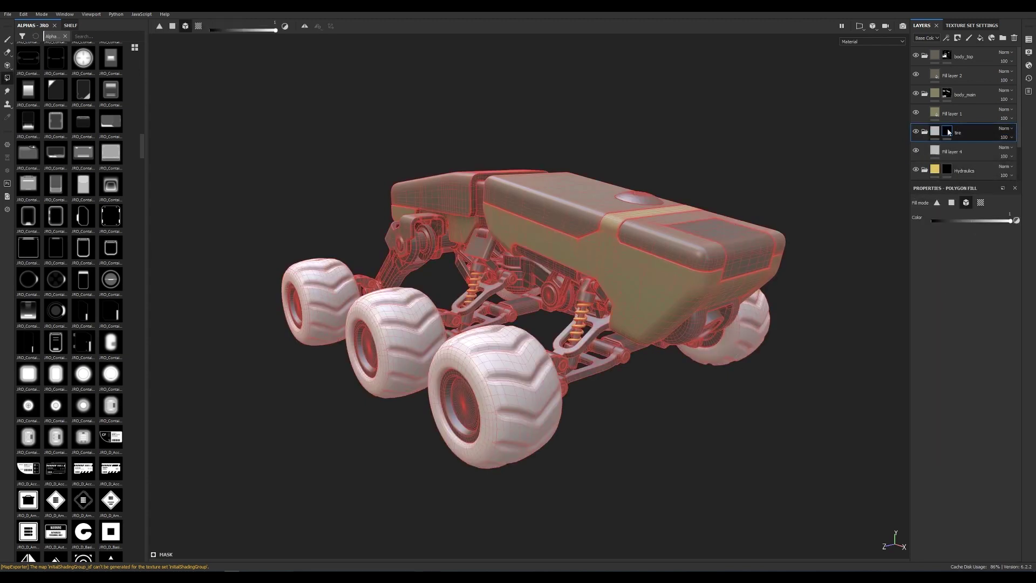
# Step: Give the tire fill layer a dark brownish-grey base colour and roughness of about 0.42, and disable its normal and height channels
pyautogui.click(952, 151)
pyautogui.click(964, 302)
pyautogui.click(933, 353)
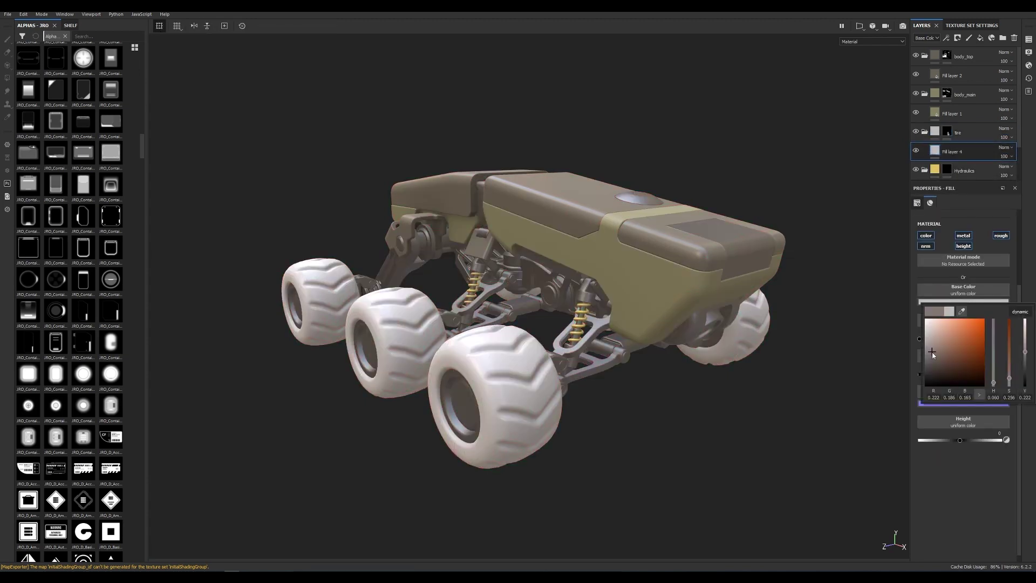
pyautogui.click(929, 360)
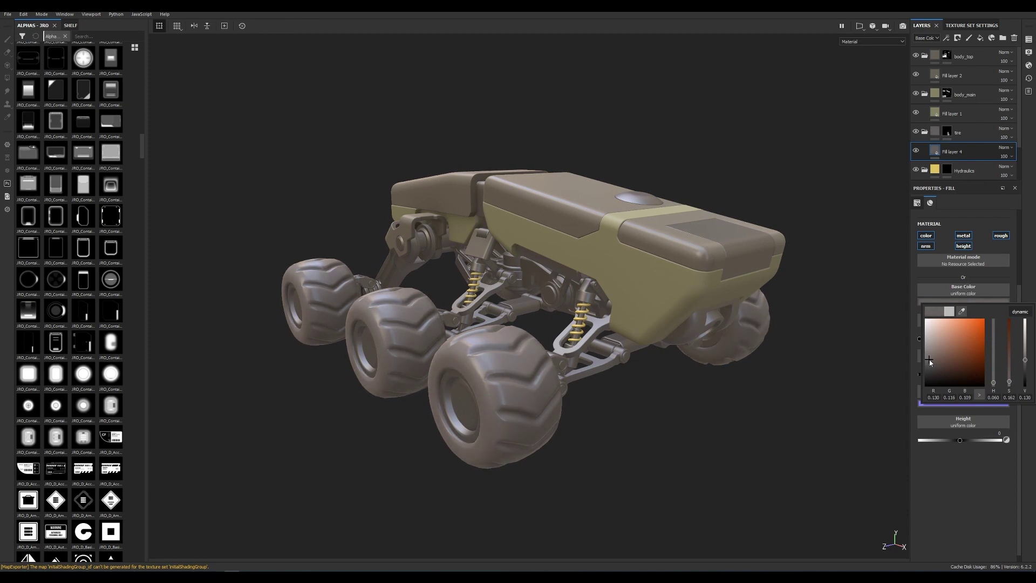
pyautogui.moveTo(929, 359); pyautogui.dragTo(931, 361)
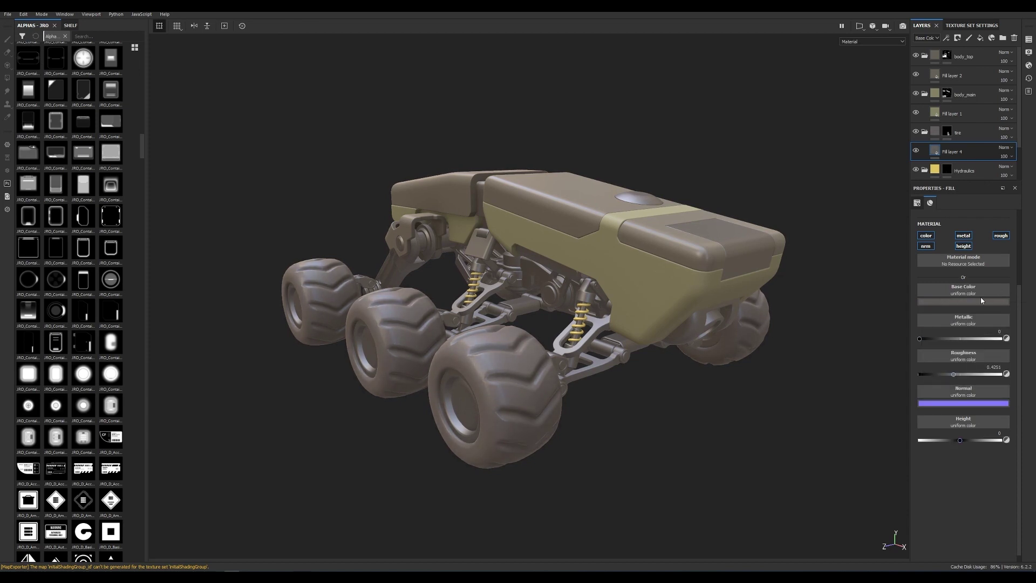
pyautogui.click(926, 246)
pyautogui.click(963, 246)
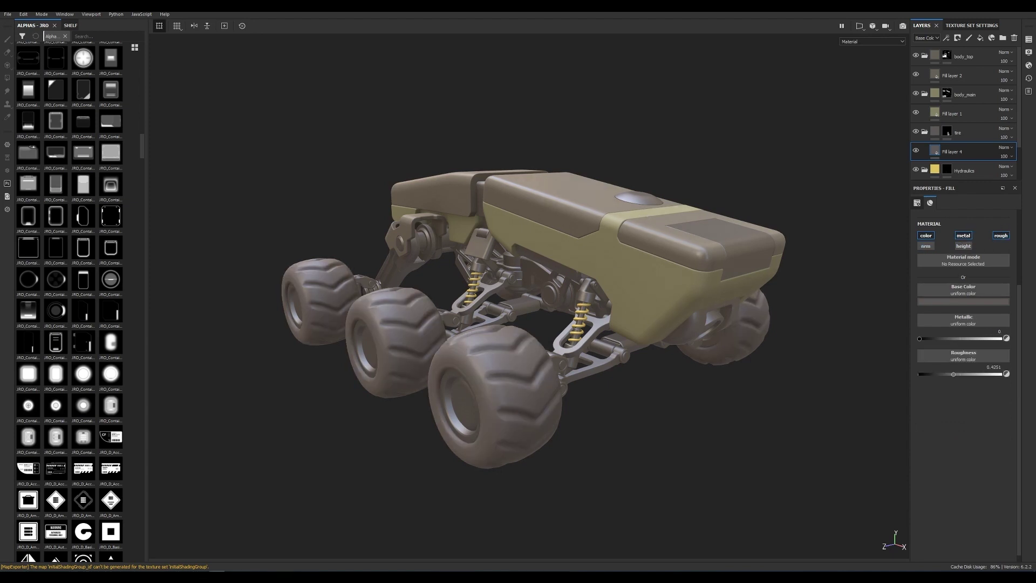
# Step: Shift the hue of the Hydraulics fill layer's base colour from yellow towards orange
pyautogui.scroll(-1, 951, 170)
pyautogui.click(953, 147)
pyautogui.click(964, 302)
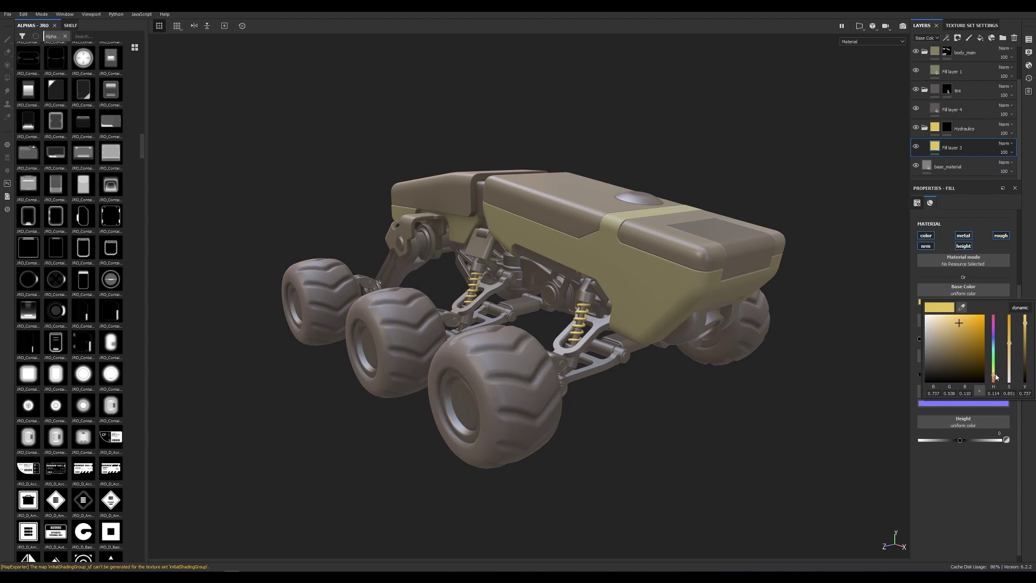
pyautogui.click(996, 378)
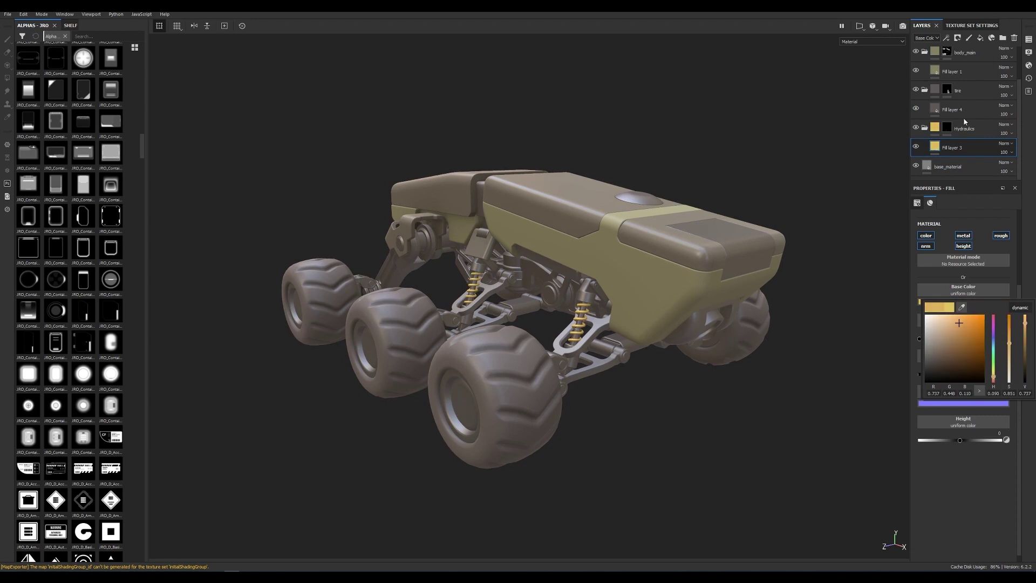
# Step: Polygon-fill the round dome on the vehicle's roof in the body_top folder's mask and check the body_main mask
pyautogui.scroll(2, 954, 76)
pyautogui.click(947, 56)
pyautogui.press('4')
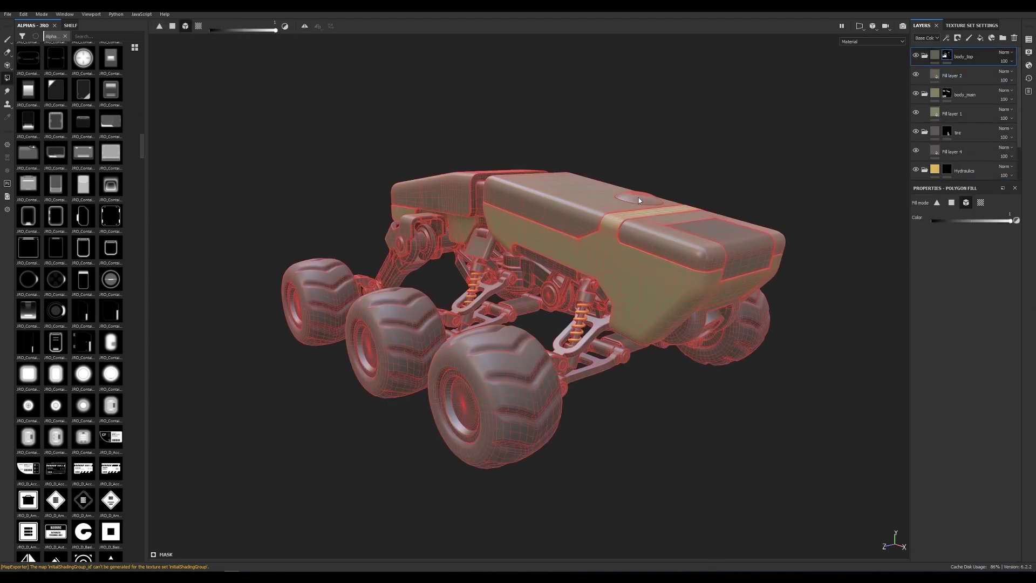
pyautogui.click(936, 76)
pyautogui.click(948, 93)
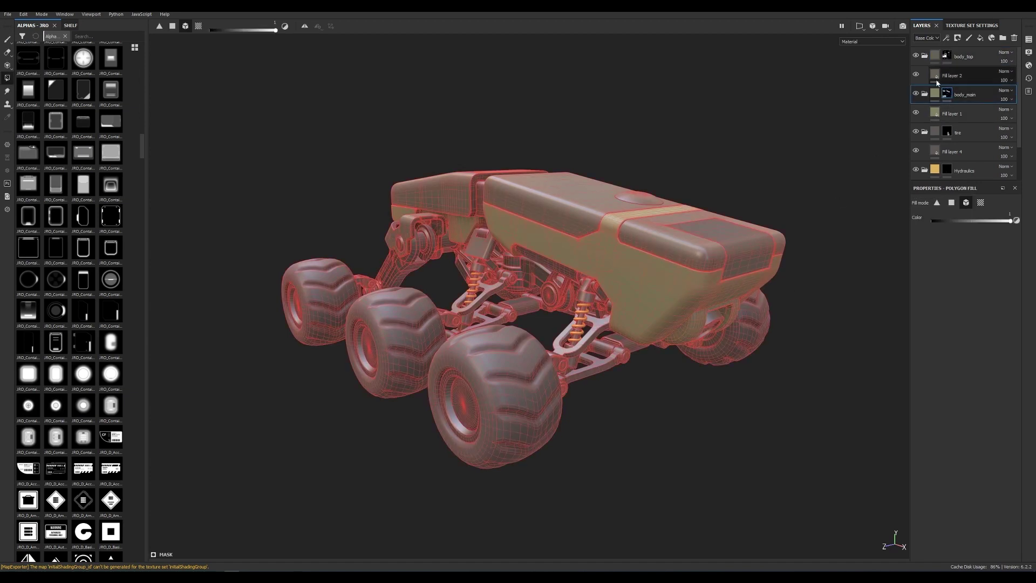
pyautogui.click(935, 94)
pyautogui.click(947, 93)
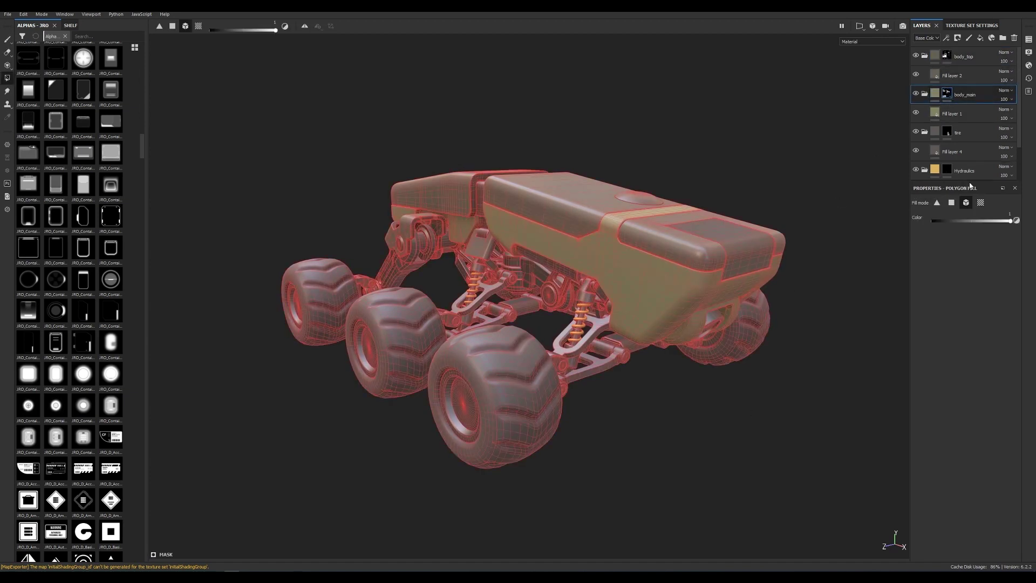
pyautogui.click(947, 56)
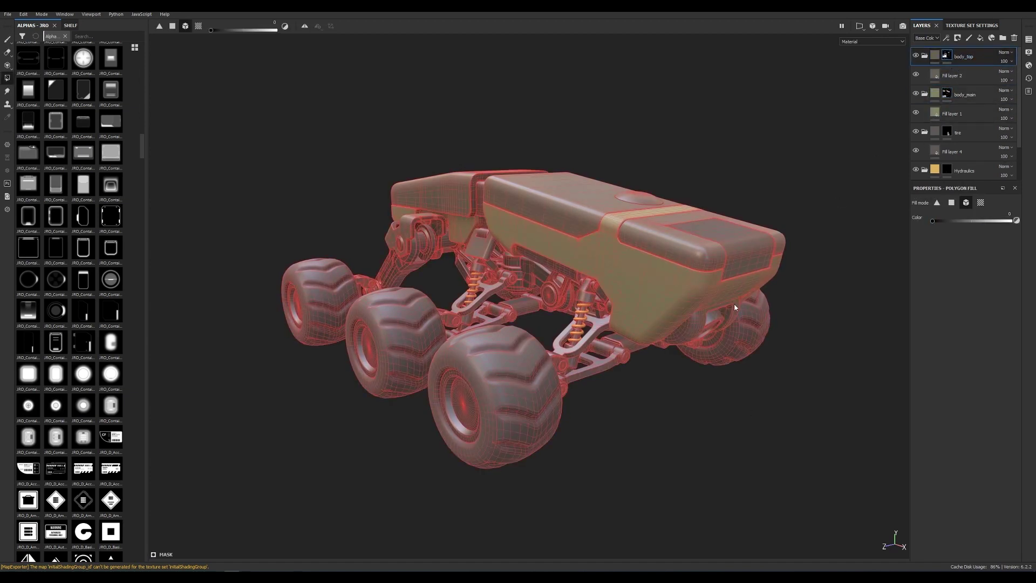
pyautogui.press('Down')
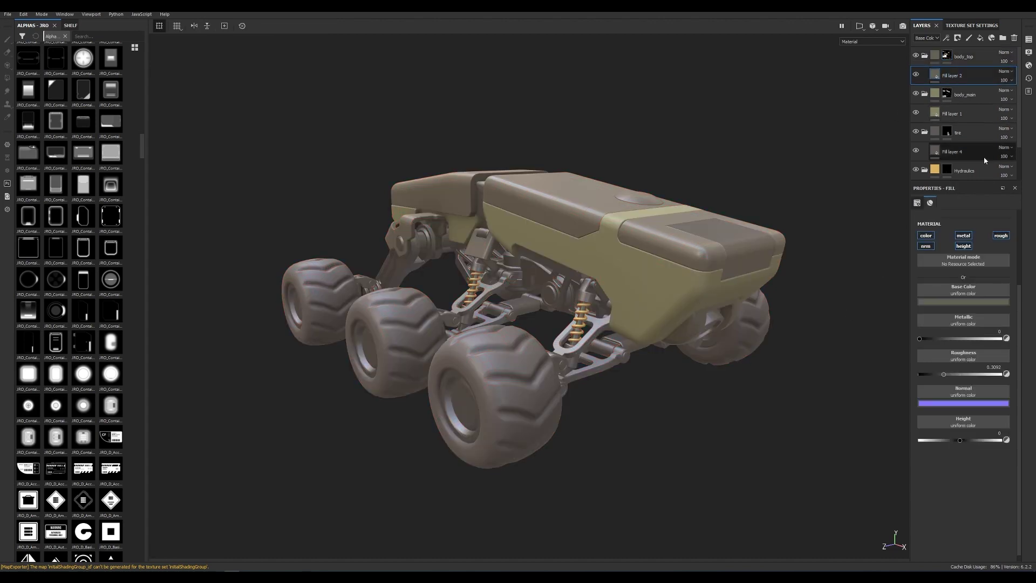
# Step: Create a layer folder named metal between the Hydraulics fill layer and base_material
pyautogui.scroll(-2, 983, 156)
pyautogui.doubleClick(966, 167)
pyautogui.write('metal')
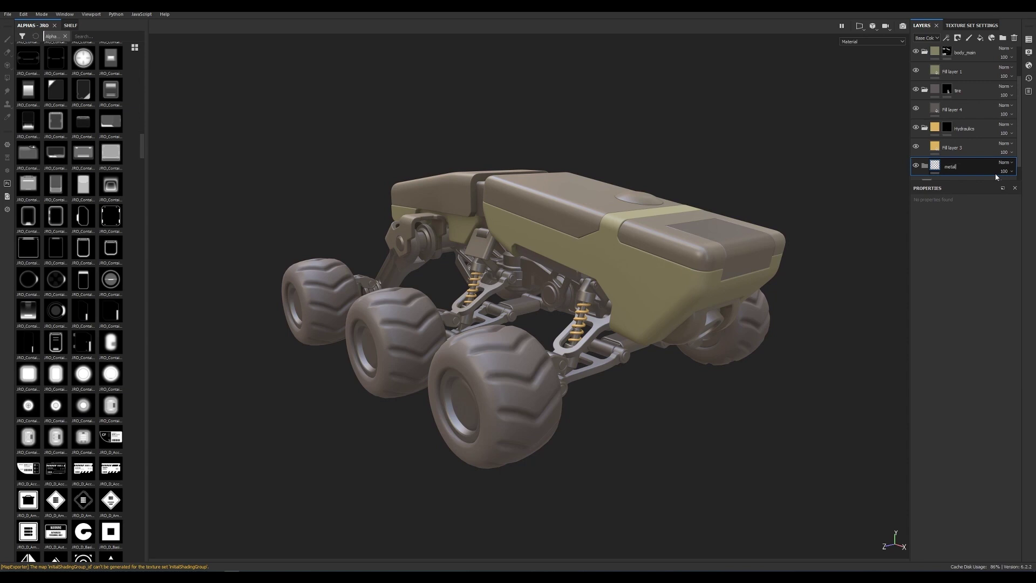
pyautogui.press('Return')
# Step: Put a new fill layer in the metal folder and add a black mask to the folder, polygon-filled on small suspension parts
pyautogui.click(981, 38)
pyautogui.moveTo(958, 143); pyautogui.dragTo(958, 141)
pyautogui.rightClick(958, 130)
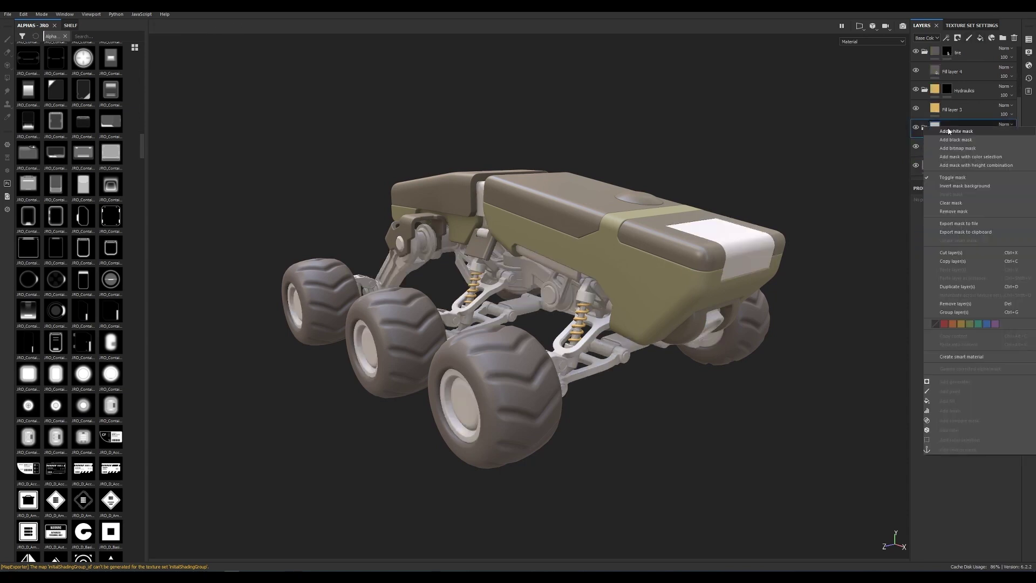
pyautogui.click(960, 184)
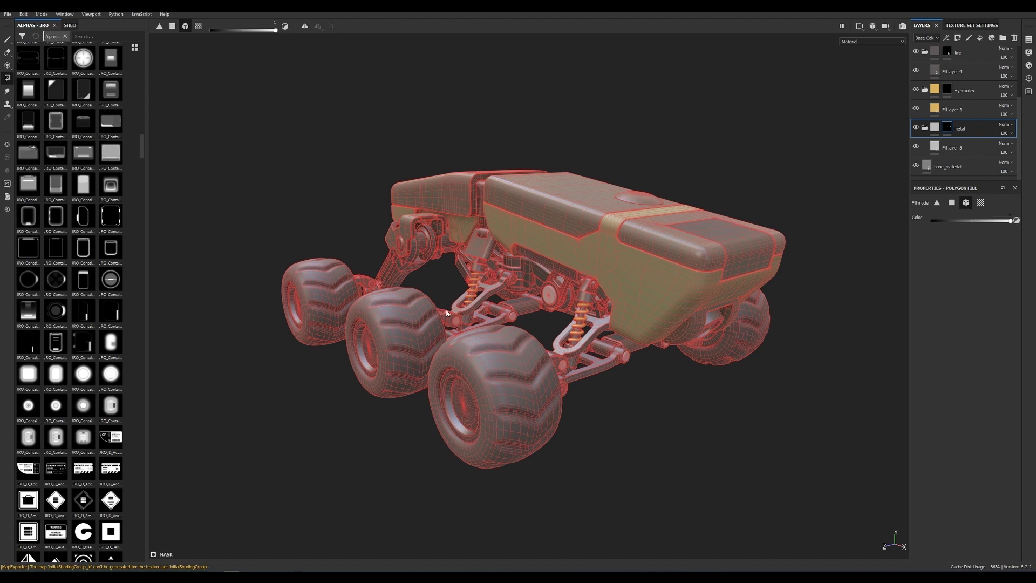
pyautogui.keyDown('alt'); pyautogui.moveTo(447, 313); pyautogui.dragTo(498, 314); pyautogui.keyUp('alt')
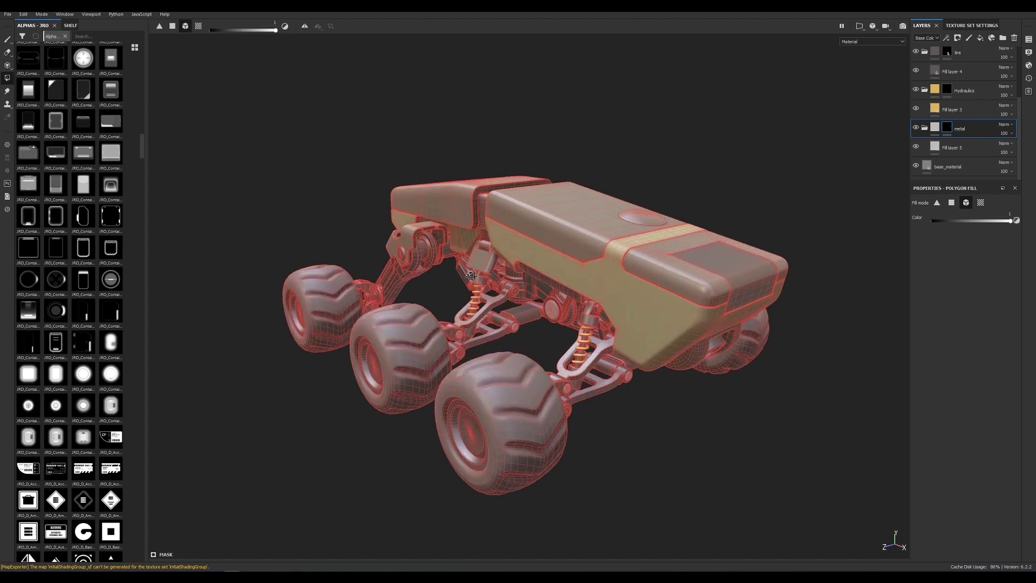
pyautogui.click(512, 279)
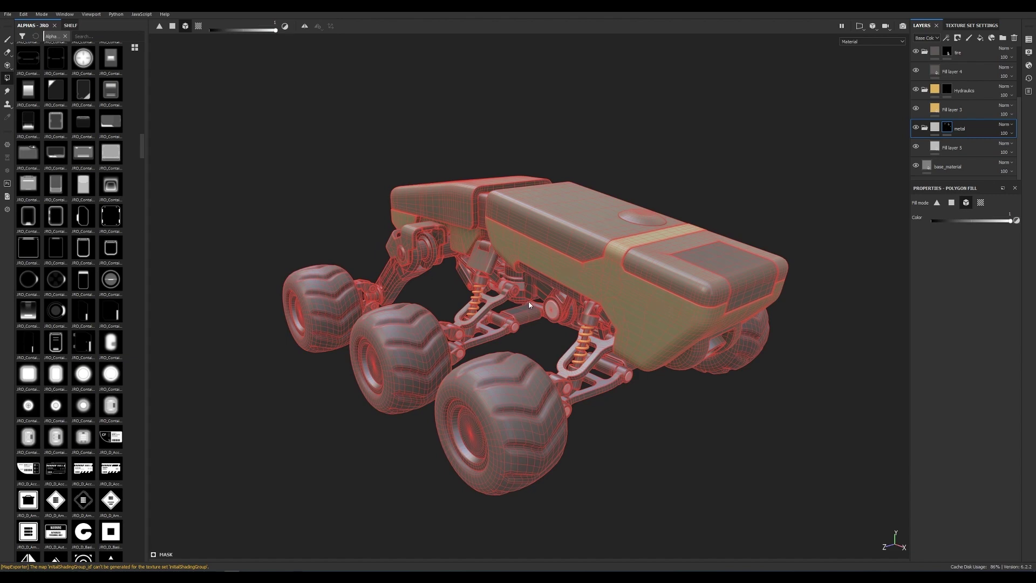
pyautogui.keyDown('alt'); pyautogui.moveTo(529, 302); pyautogui.dragTo(569, 321); pyautogui.keyUp('alt')
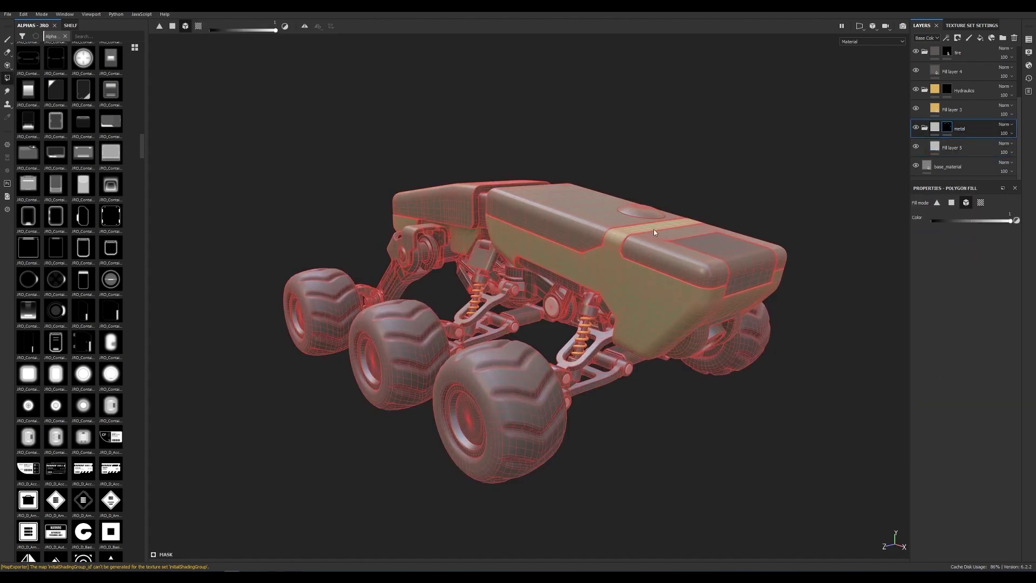
# Step: Disable the normal and height channels of the metal folder's fill layer
pyautogui.click(952, 148)
pyautogui.click(963, 303)
pyautogui.click(1027, 263)
pyautogui.click(926, 246)
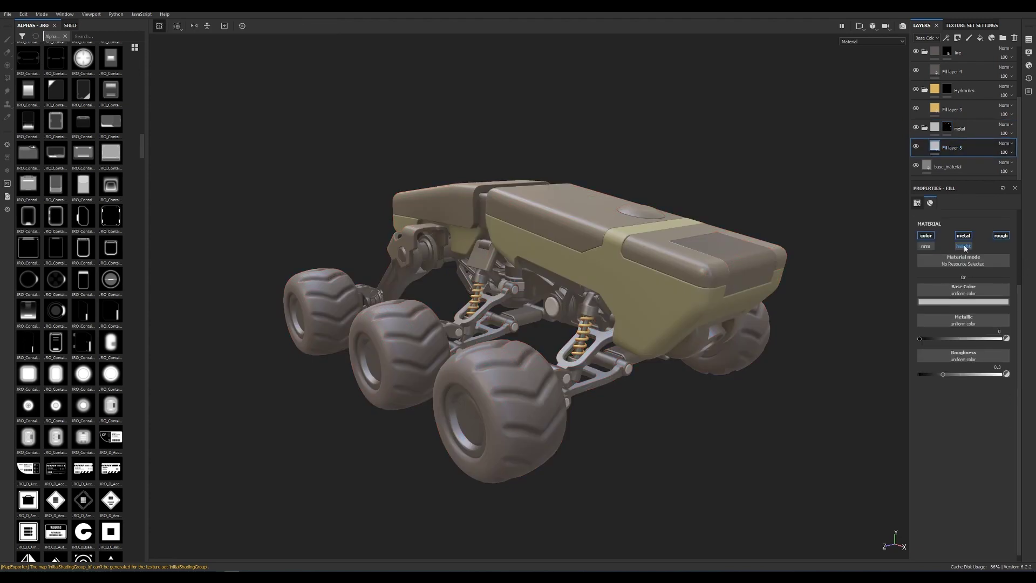
pyautogui.click(963, 245)
# Step: Give the metal fill layer a mid-grey base colour of about 0.36, metallic of about 0.51 and roughness of about 0.56
pyautogui.moveTo(947, 374); pyautogui.dragTo(936, 373)
pyautogui.click(963, 302)
pyautogui.moveTo(993, 324); pyautogui.dragTo(993, 356)
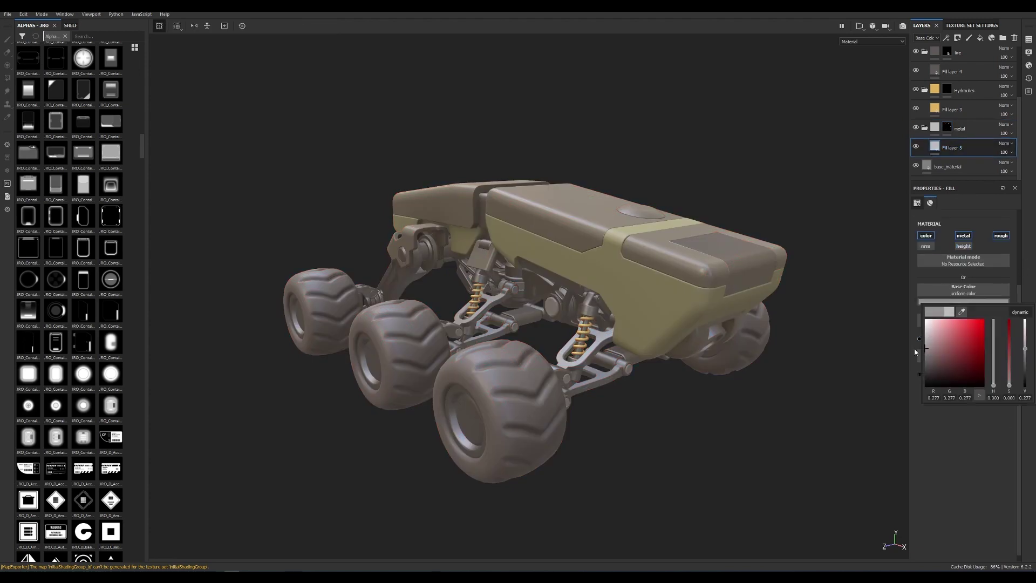
pyautogui.click(1027, 263)
pyautogui.click(961, 339)
pyautogui.click(946, 374)
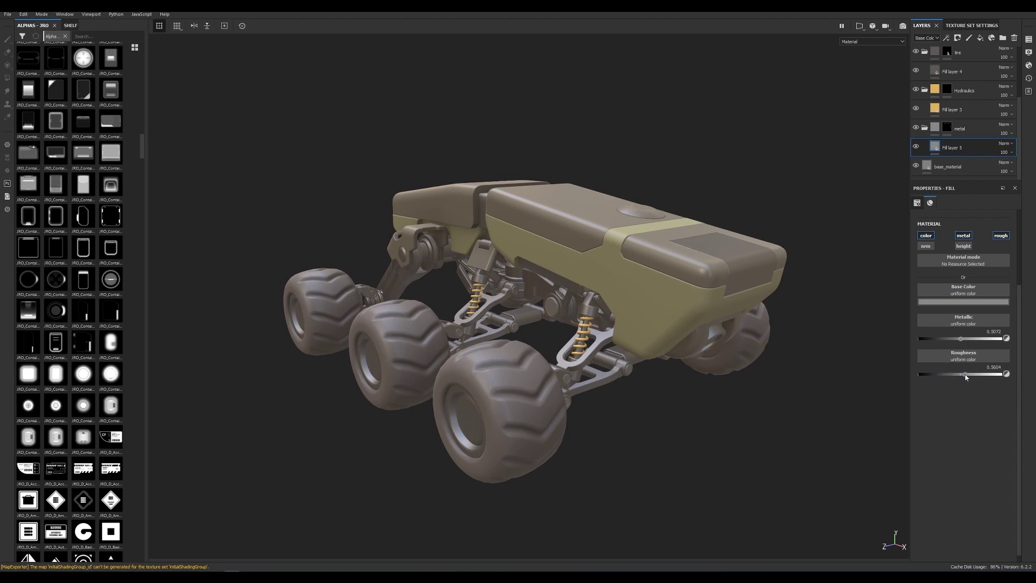
pyautogui.click(963, 302)
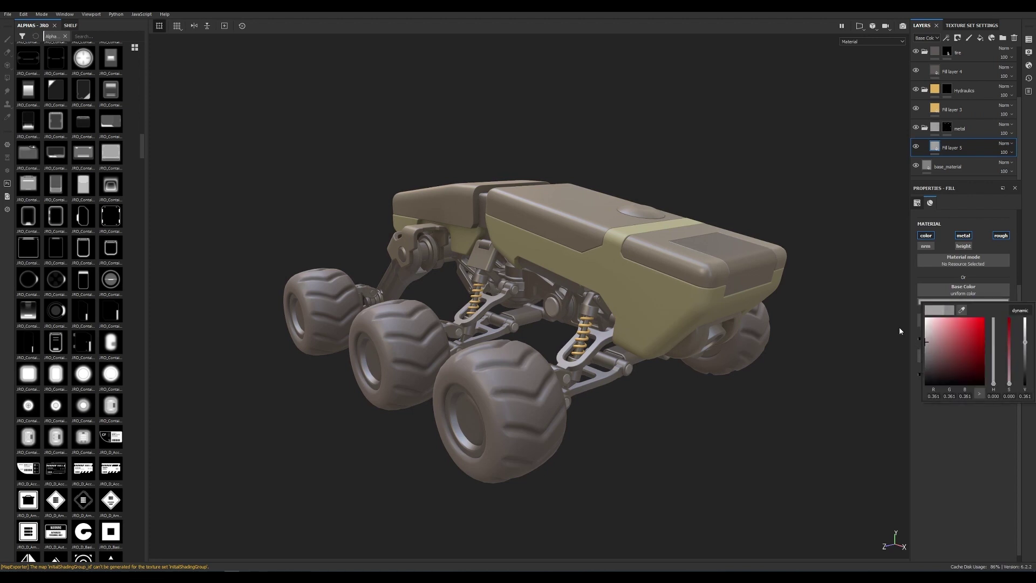
# Step: Polygon-fill further suspension parts in the metal folder's mask
pyautogui.click(947, 128)
pyautogui.press('4')
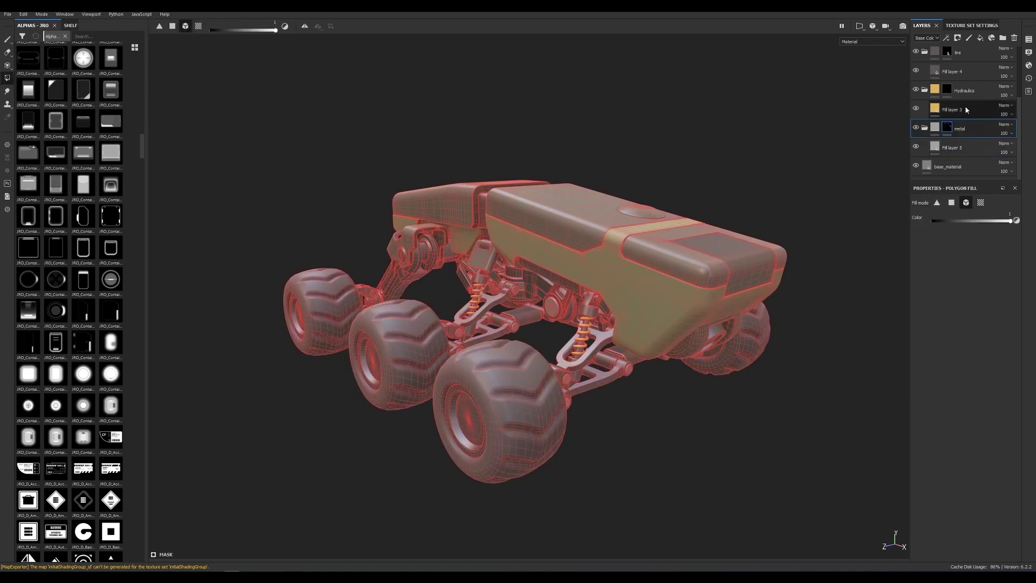
pyautogui.click(969, 130)
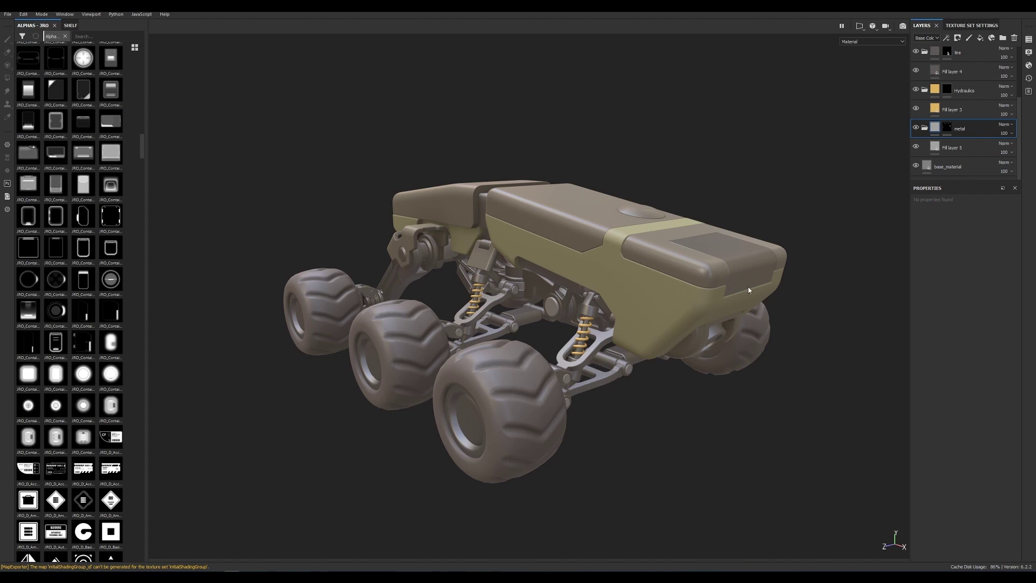
pyautogui.press('4')
pyautogui.click(948, 128)
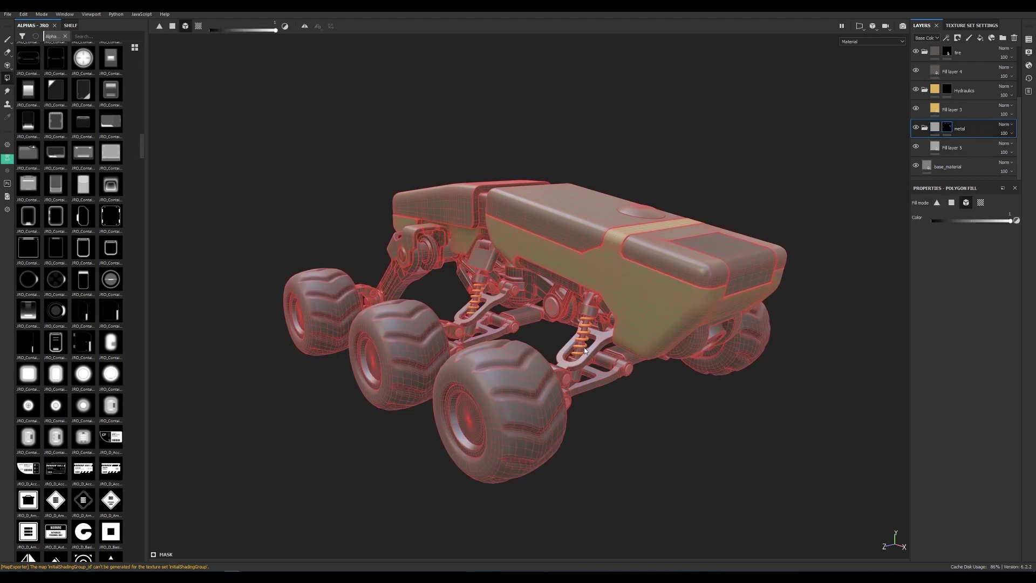
pyautogui.click(930, 129)
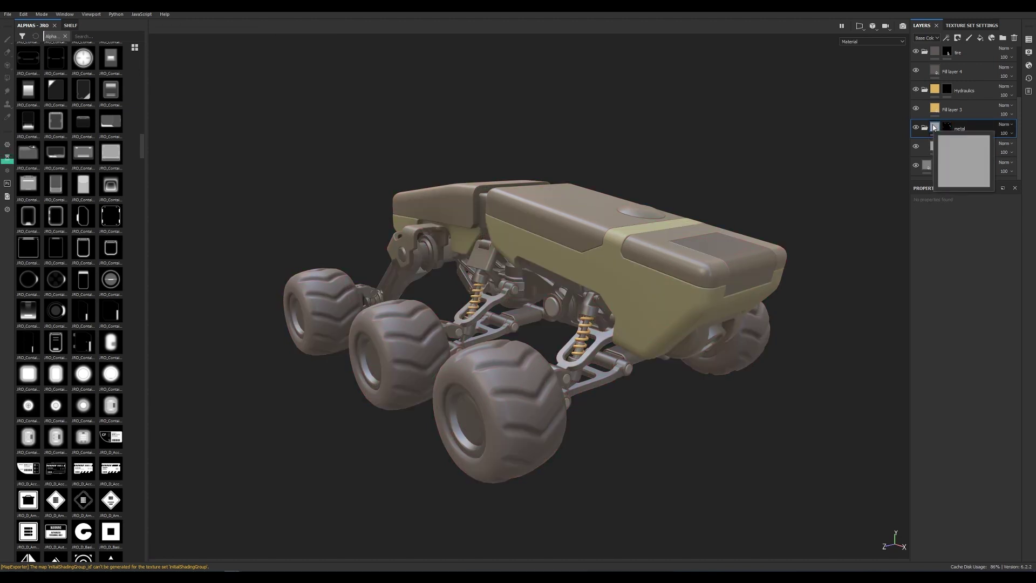
# Step: Select the fill layer in the tire folder for editing its material
pyautogui.scroll(2, 955, 126)
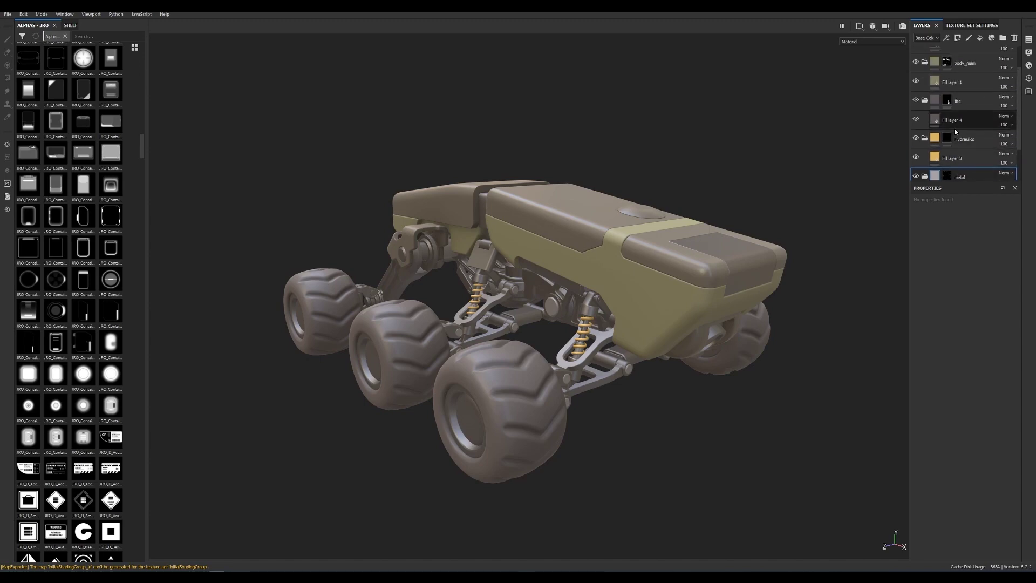
pyautogui.click(959, 120)
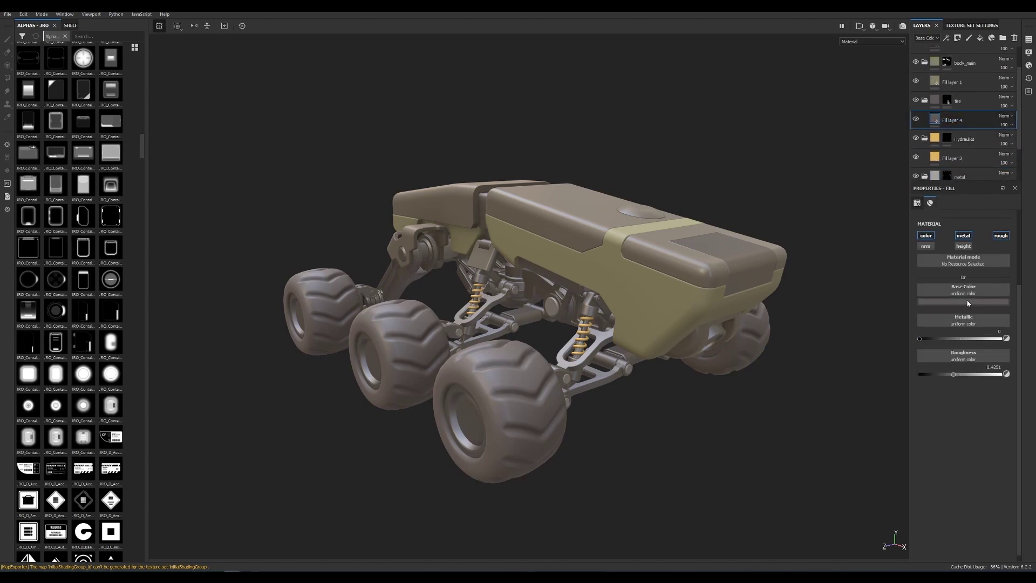